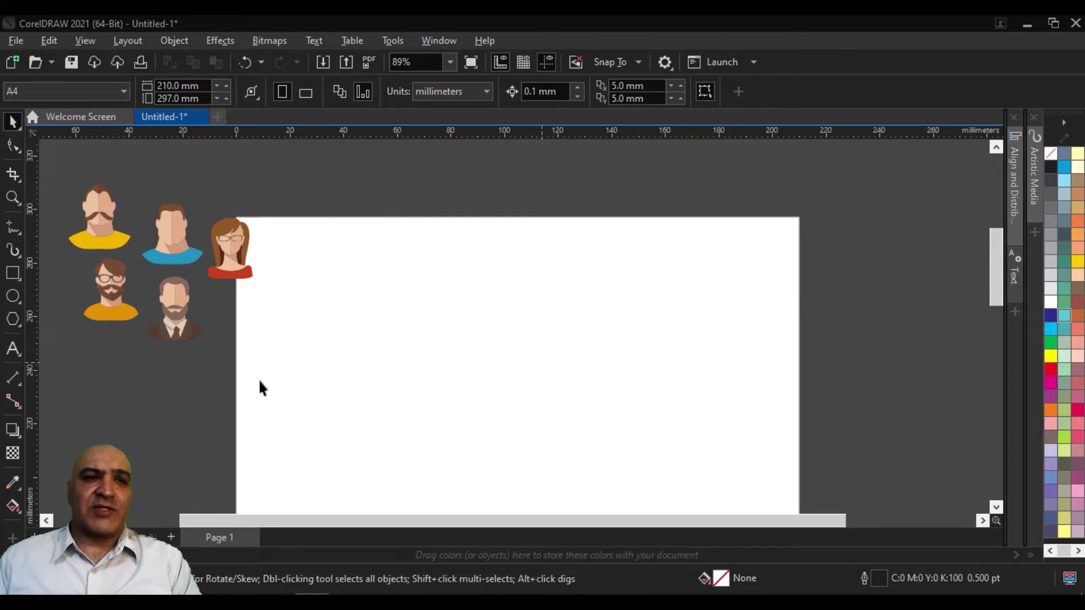
Step: Browse the dimension and connector tool flyouts, then reposition the page view
click(7, 383)
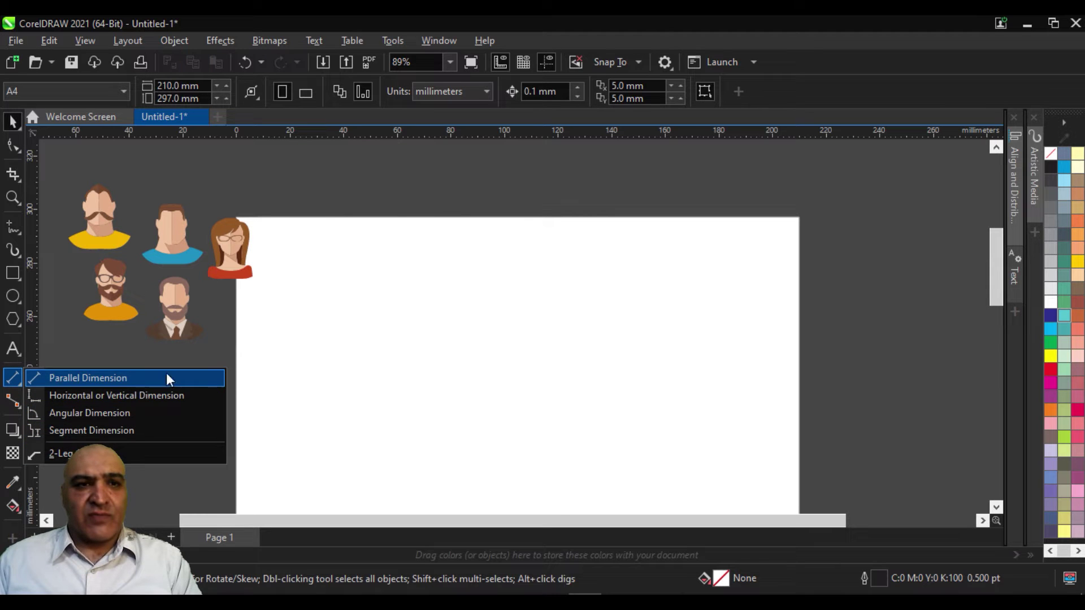
click(303, 334)
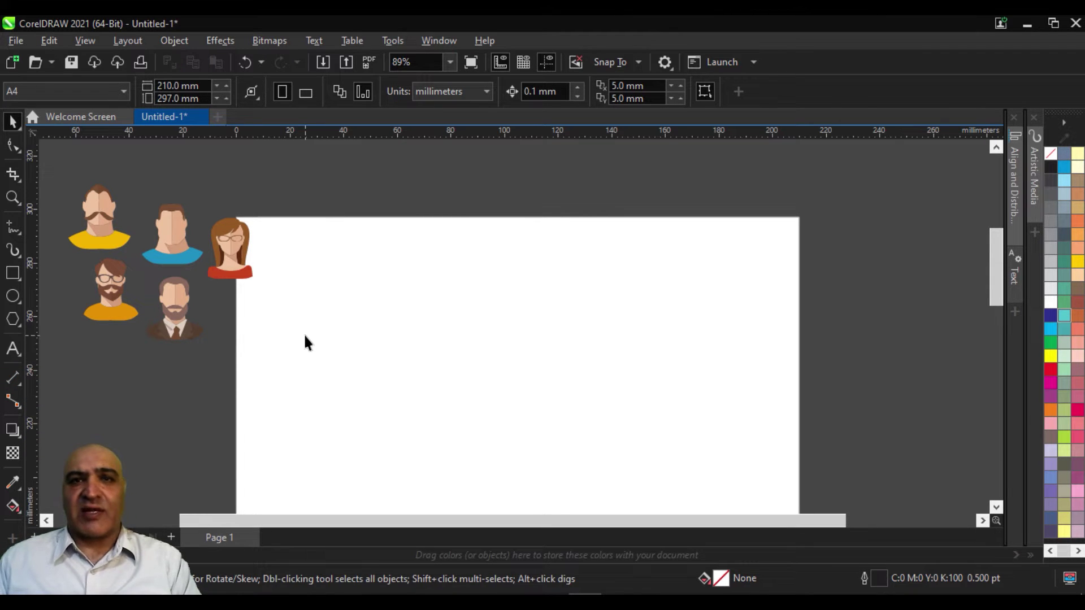
click(14, 408)
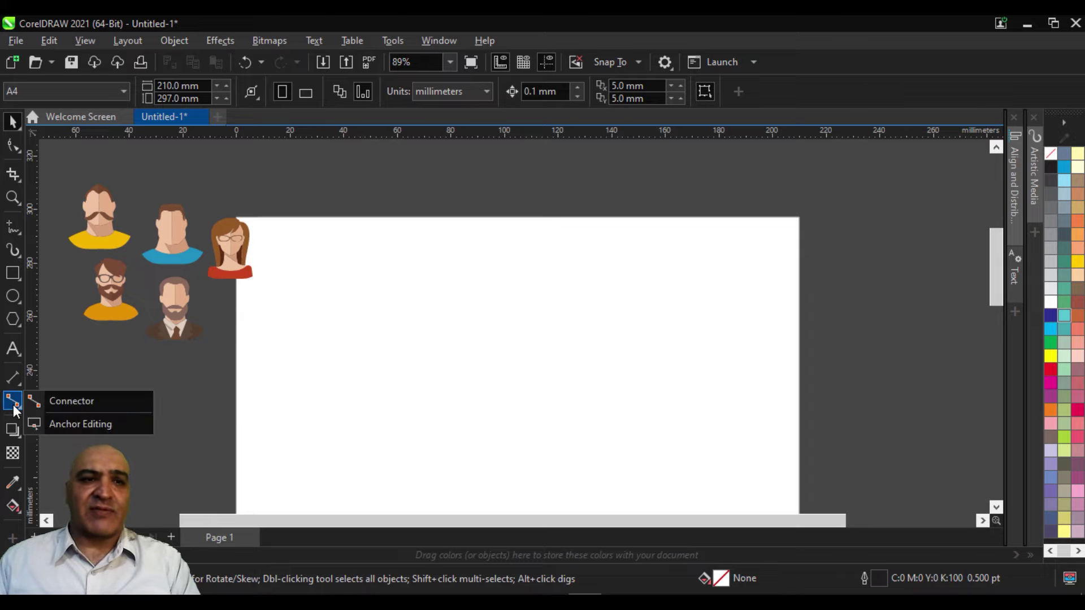
click(565, 354)
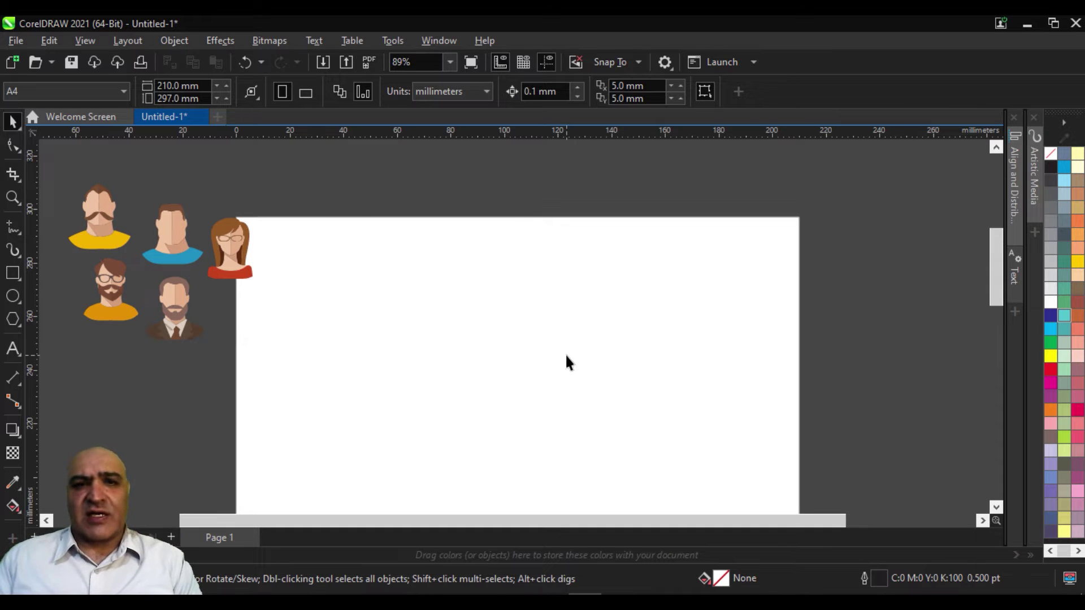
drag(542, 342, 592, 307)
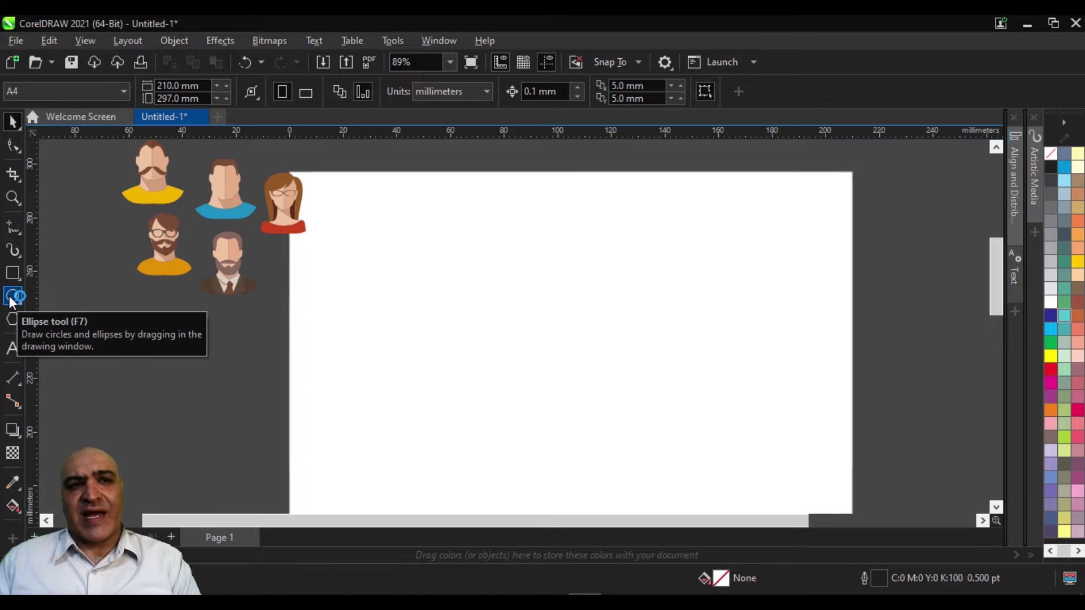
Step: Draw a small circle near the page top and drop a copy at the lower right
click(11, 297)
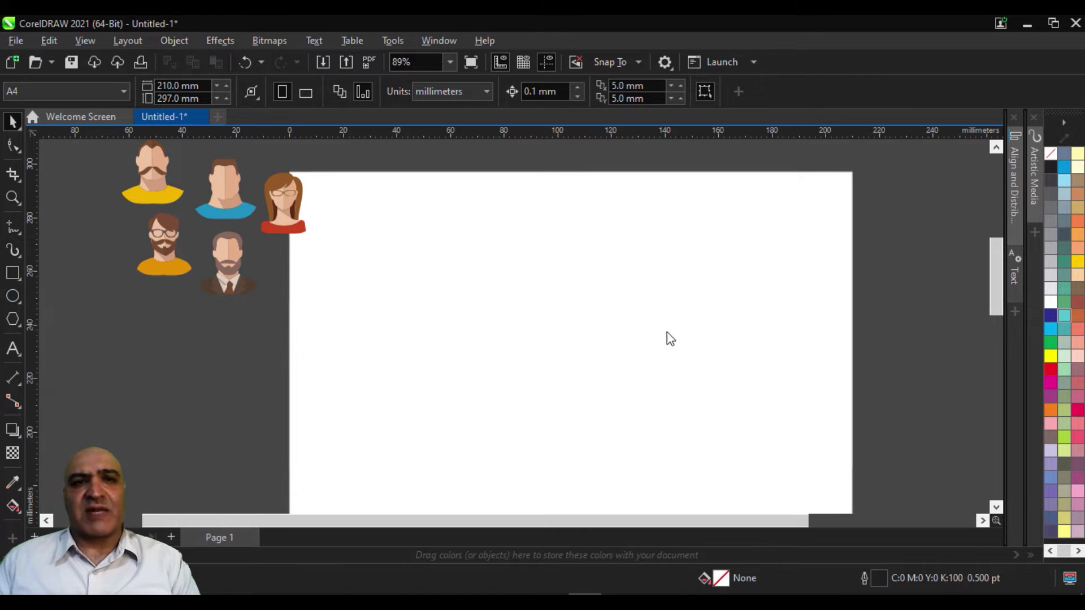
mouse_move(521, 234)
mouse_down()
mouse_move(578, 303)
mouse_move(558, 281)
mouse_up()
key(space)
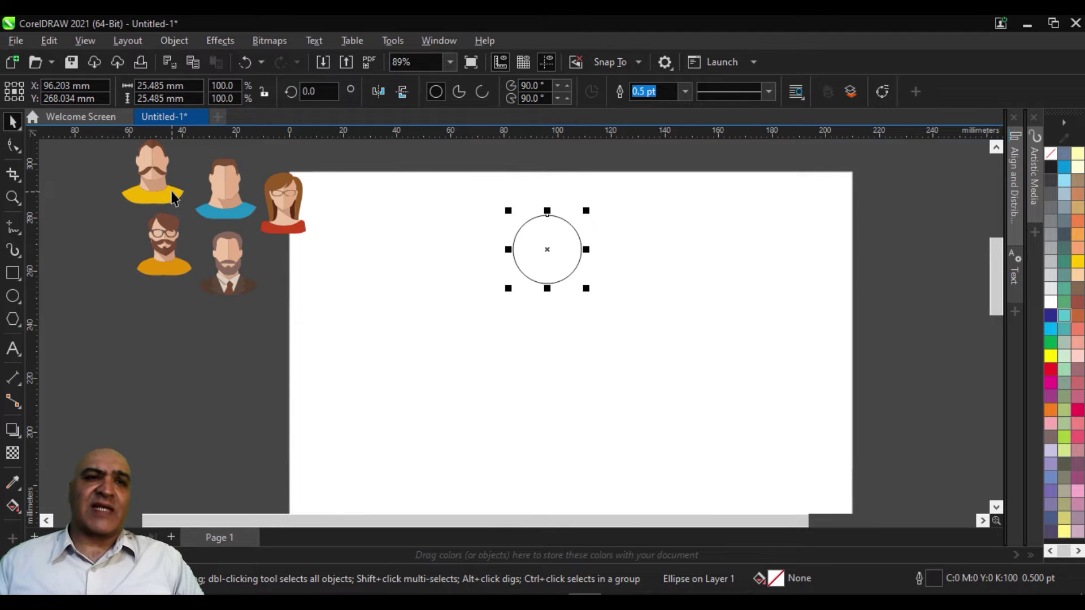
mouse_move(547, 249)
mouse_down()
mouse_move(709, 359)
mouse_move(704, 351)
mouse_up()
Step: Place another circle copy further down on the right side
scroll(702, 353, down, 1)
scroll(678, 293, down, 1)
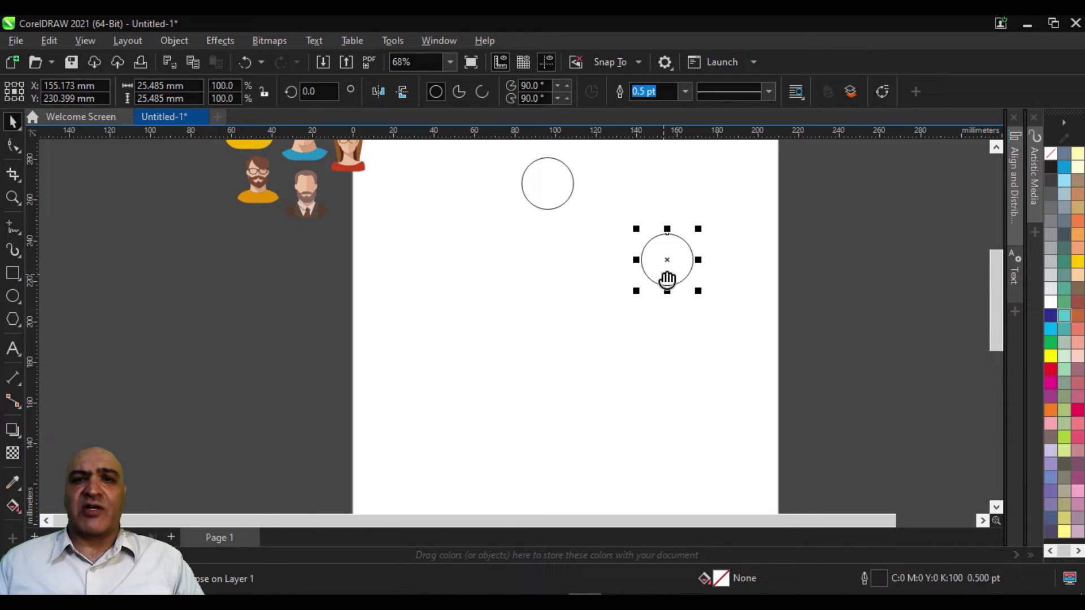
mouse_move(667, 260)
mouse_down()
mouse_move(674, 396)
mouse_move(667, 390)
mouse_up()
scroll(561, 387, up, 1)
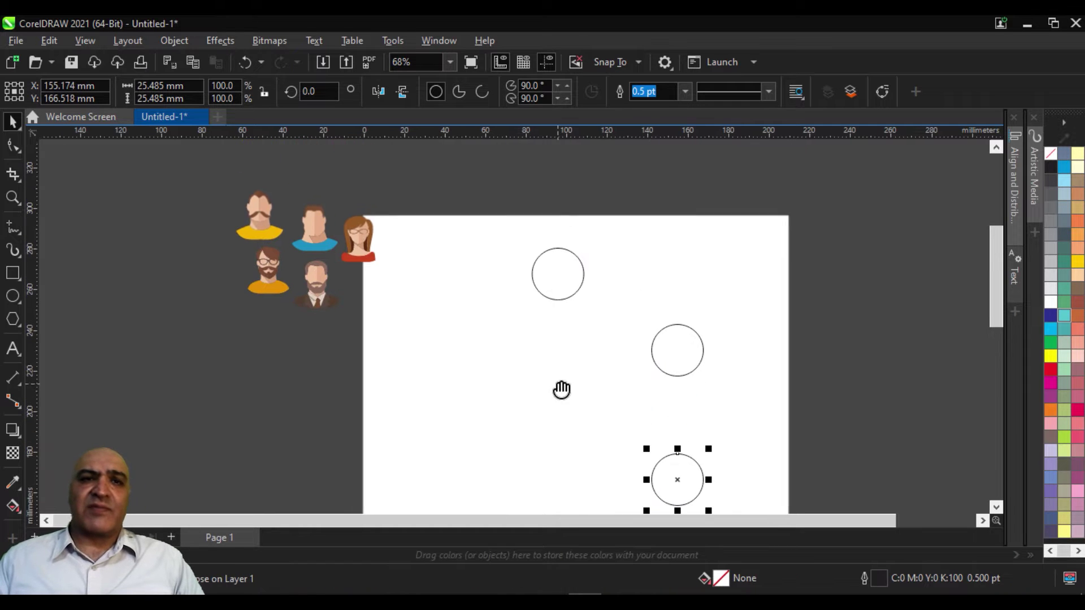
scroll(257, 196, up, 2)
scroll(257, 196, up, 1)
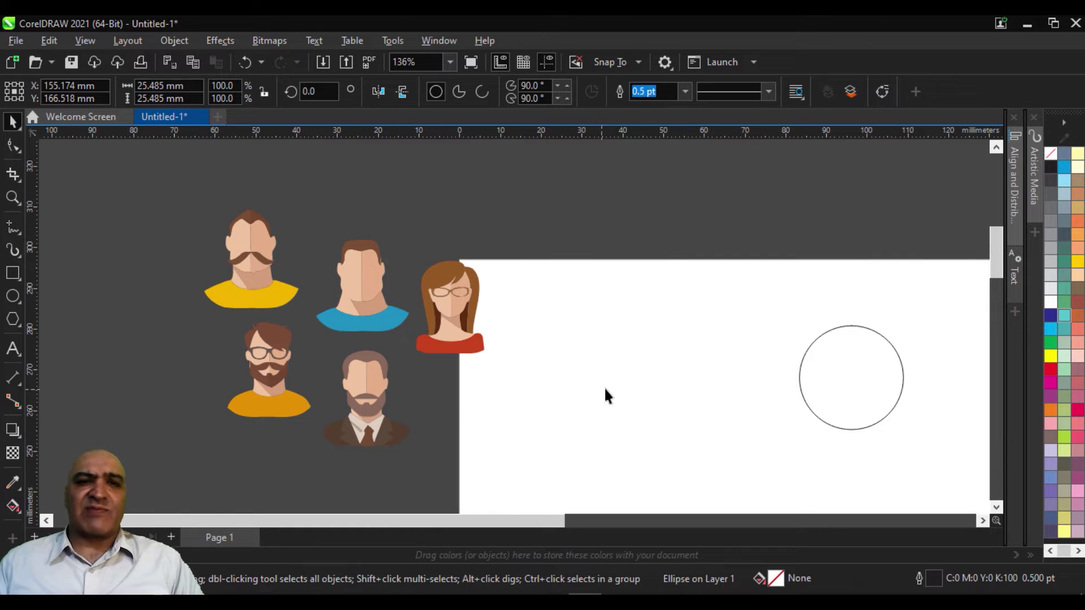
scroll(588, 365, down, 1)
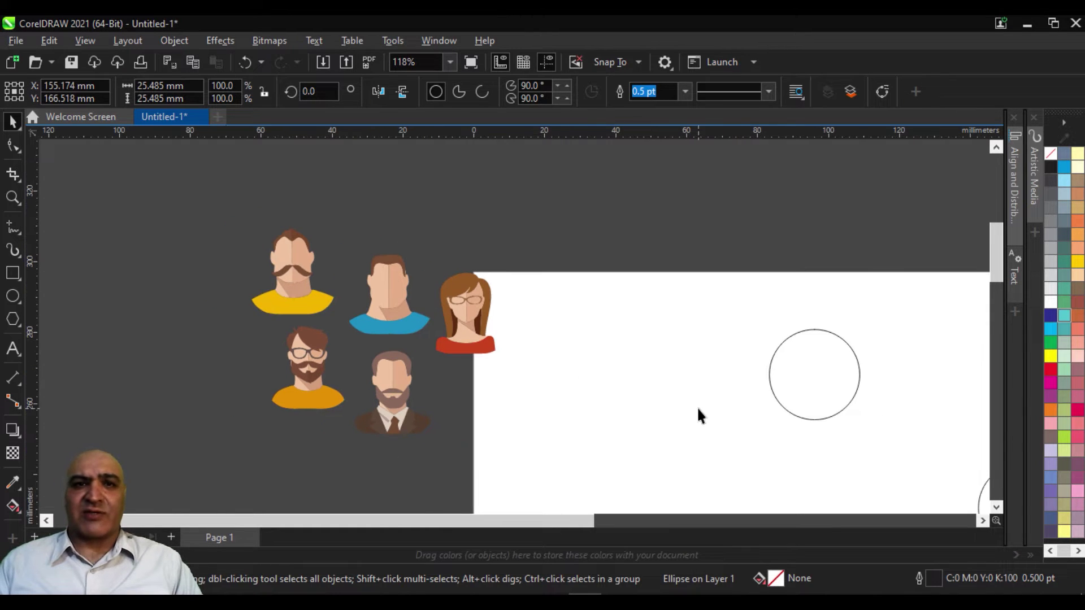
Step: Copy circles into the lower-left and upper-left positions, then select both right-hand circles
drag(696, 406, 506, 302)
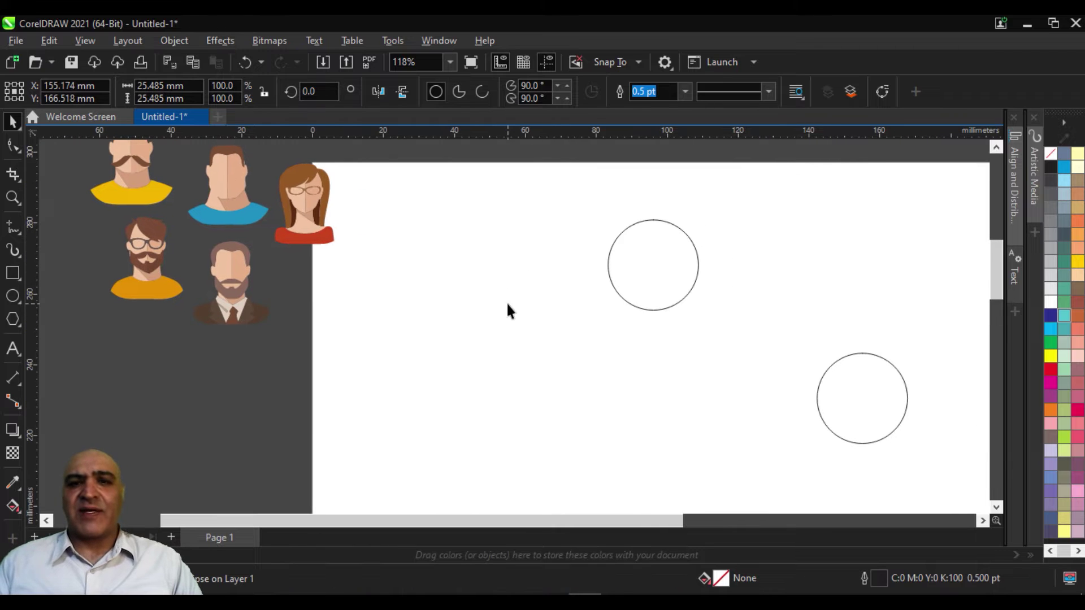
scroll(637, 353, down, 2)
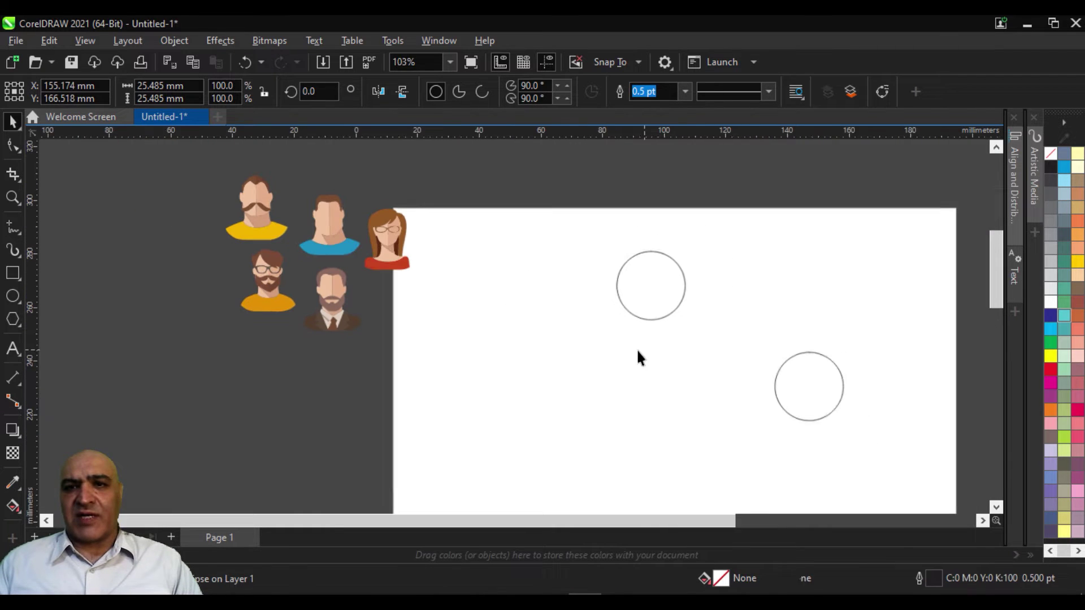
drag(668, 389, 645, 346)
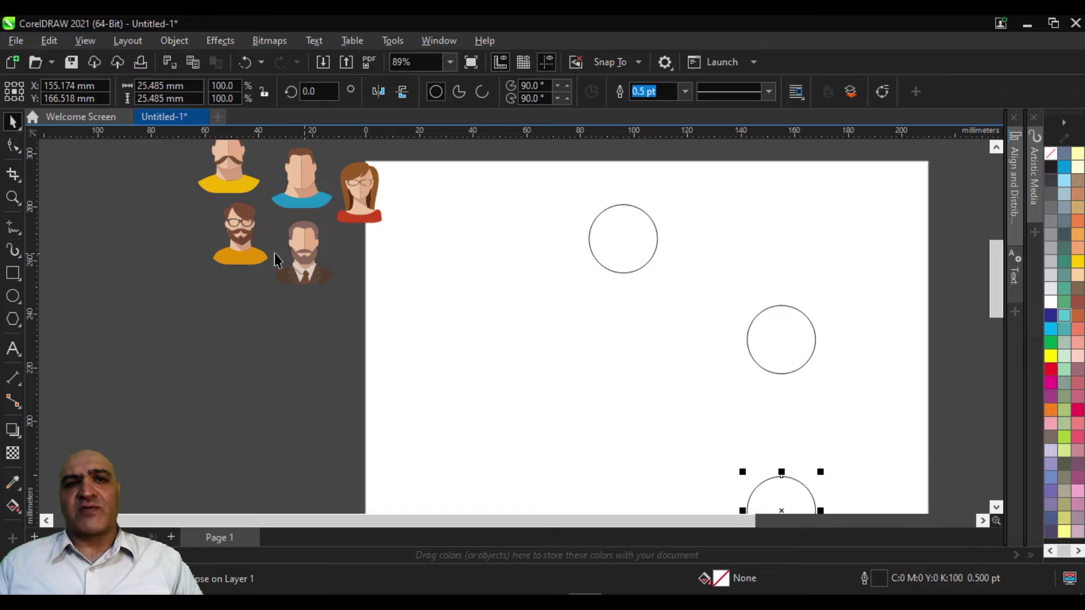
scroll(718, 373, down, 2)
drag(718, 376, 725, 315)
mouse_move(781, 415)
mouse_down()
mouse_move(571, 430)
mouse_move(554, 295)
mouse_up()
mouse_move(658, 215)
mouse_down()
mouse_move(664, 223)
mouse_move(660, 212)
mouse_up()
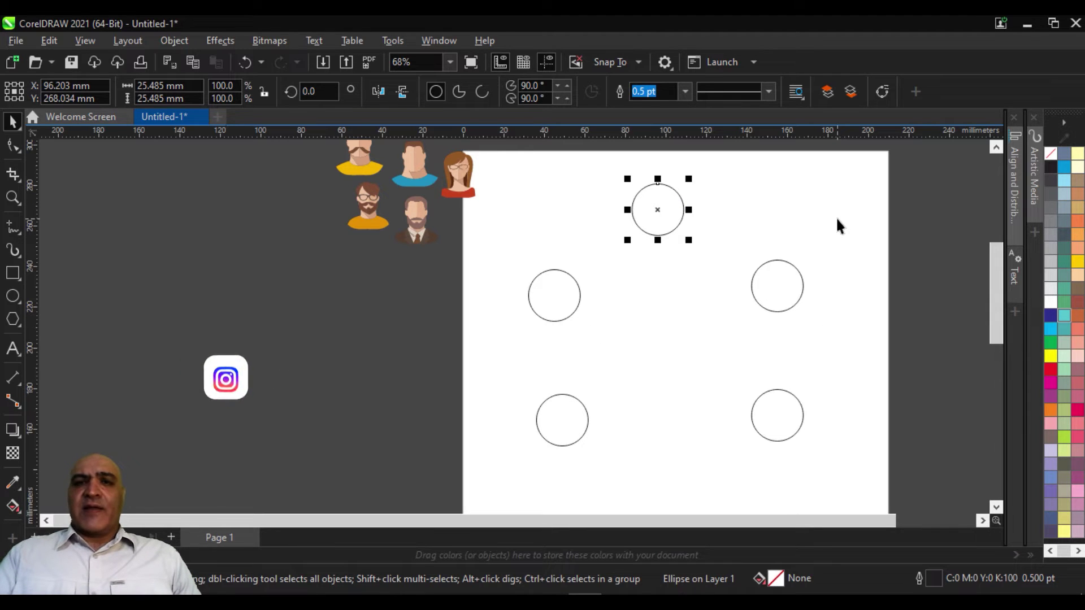
drag(839, 221, 725, 487)
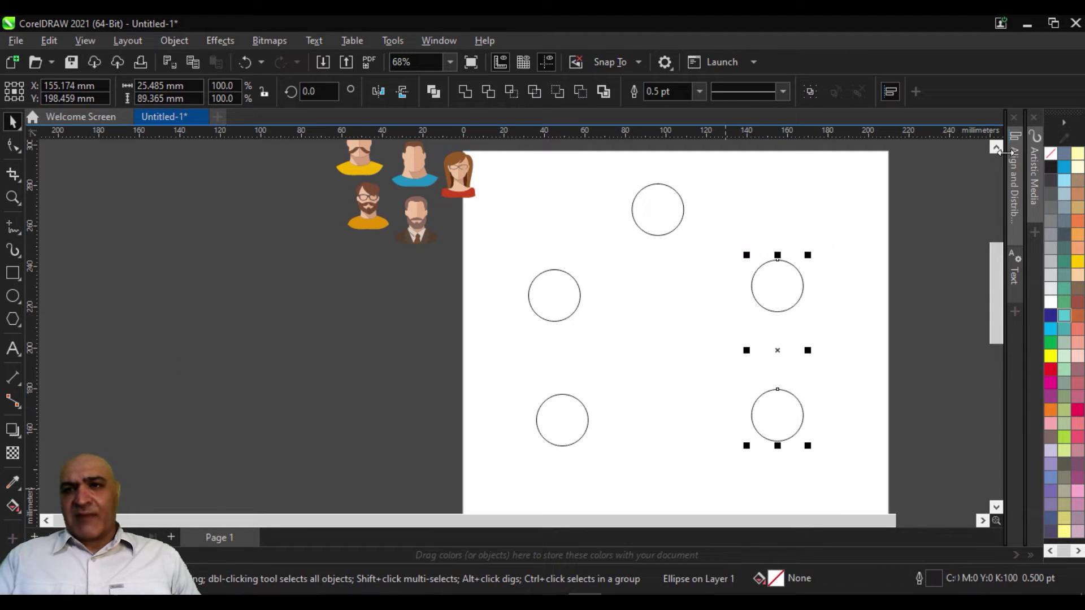
Step: Center-align the left and right circle pairs vertically and level each row horizontally
click(1015, 170)
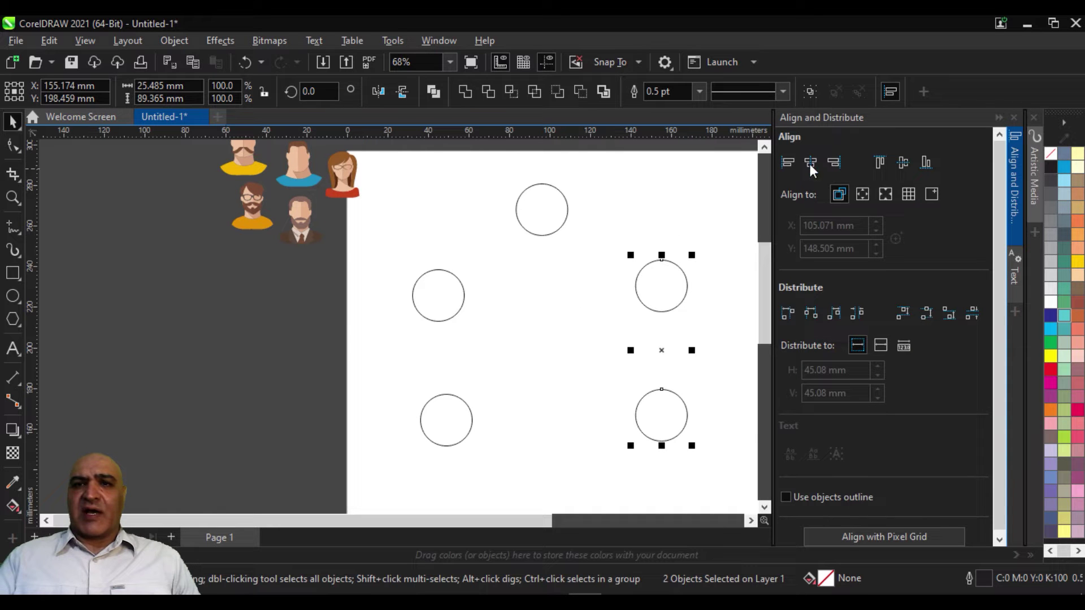
click(810, 164)
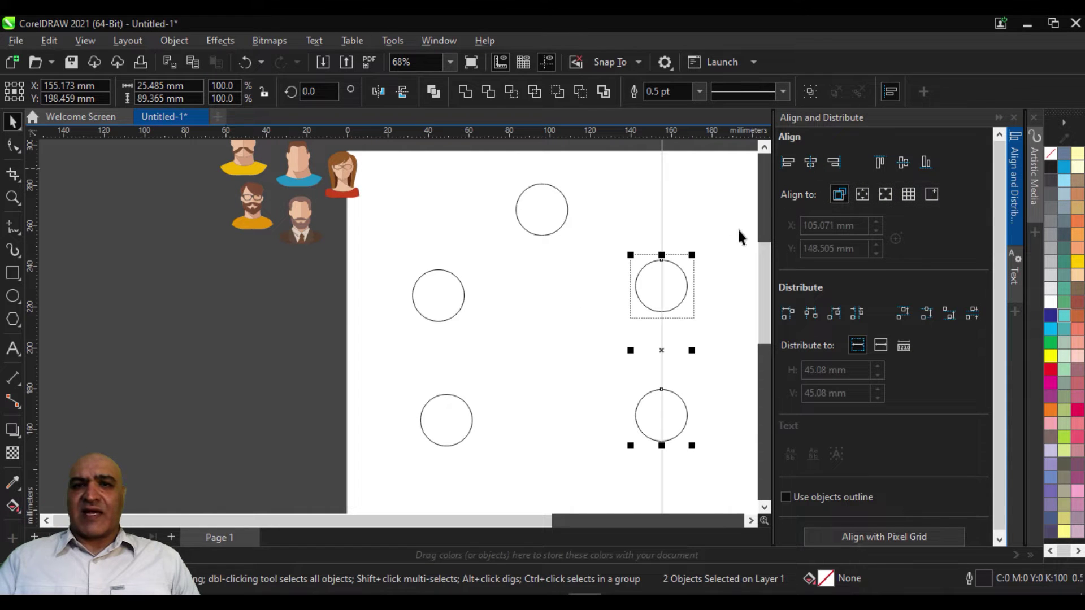
drag(507, 458, 507, 459)
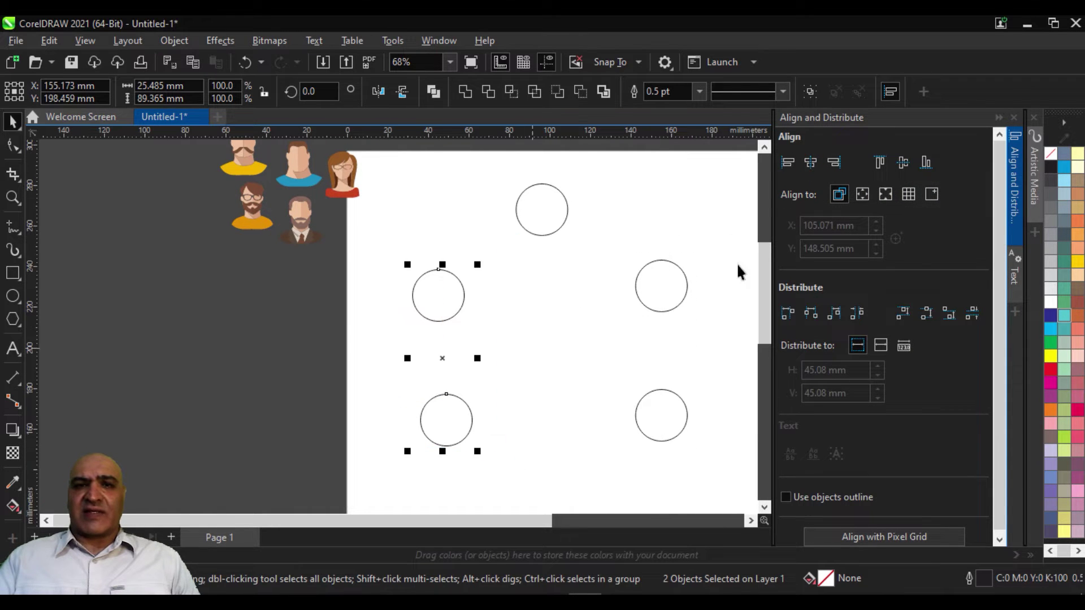
click(810, 163)
click(557, 220)
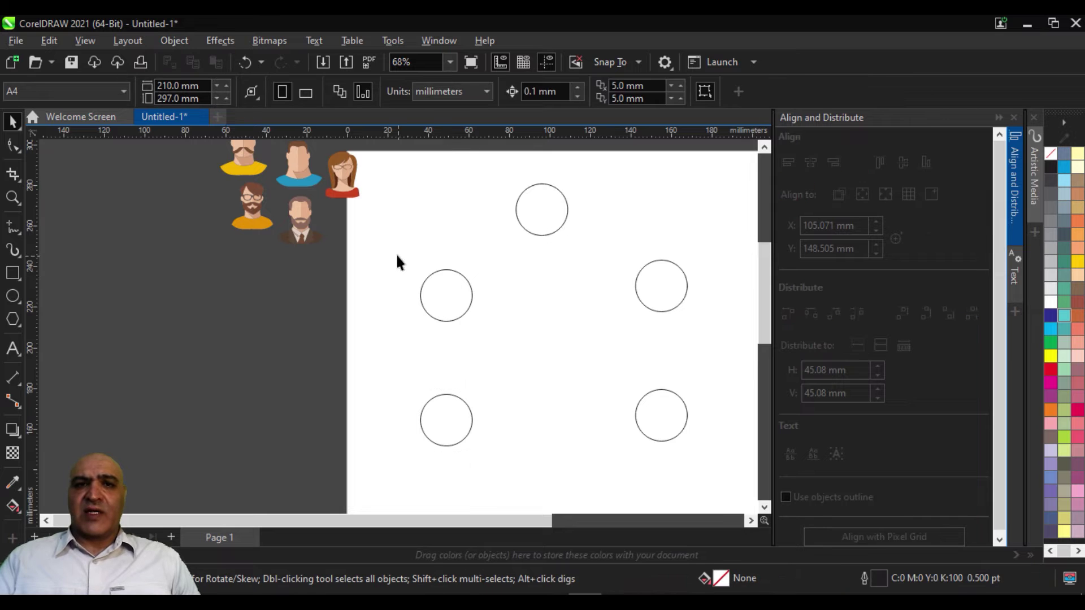
mouse_move(398, 256)
mouse_down()
mouse_move(734, 346)
mouse_move(281, 498)
mouse_up()
click(903, 162)
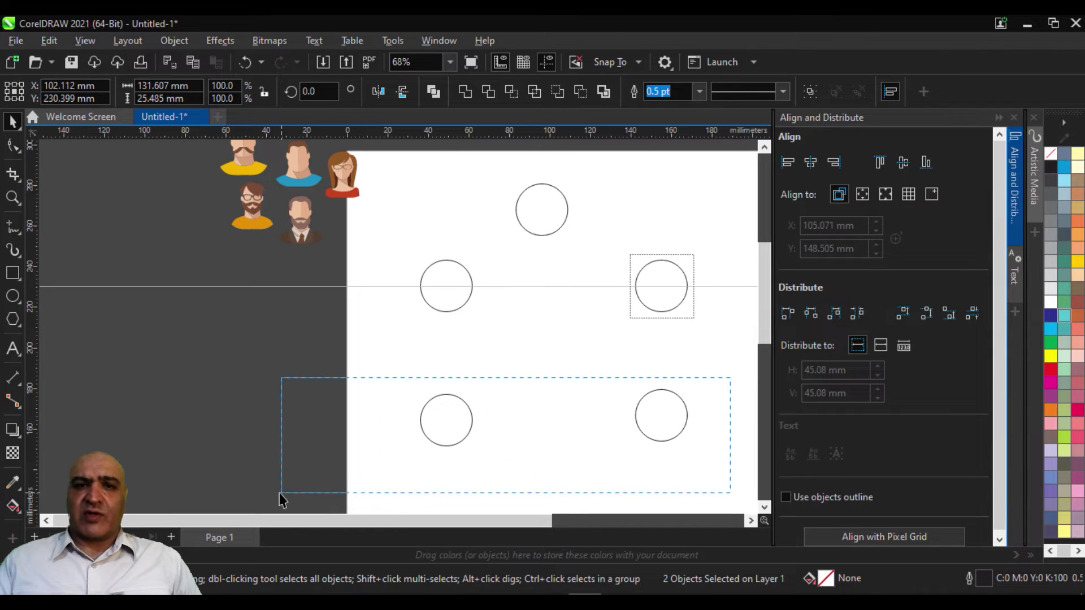
click(903, 162)
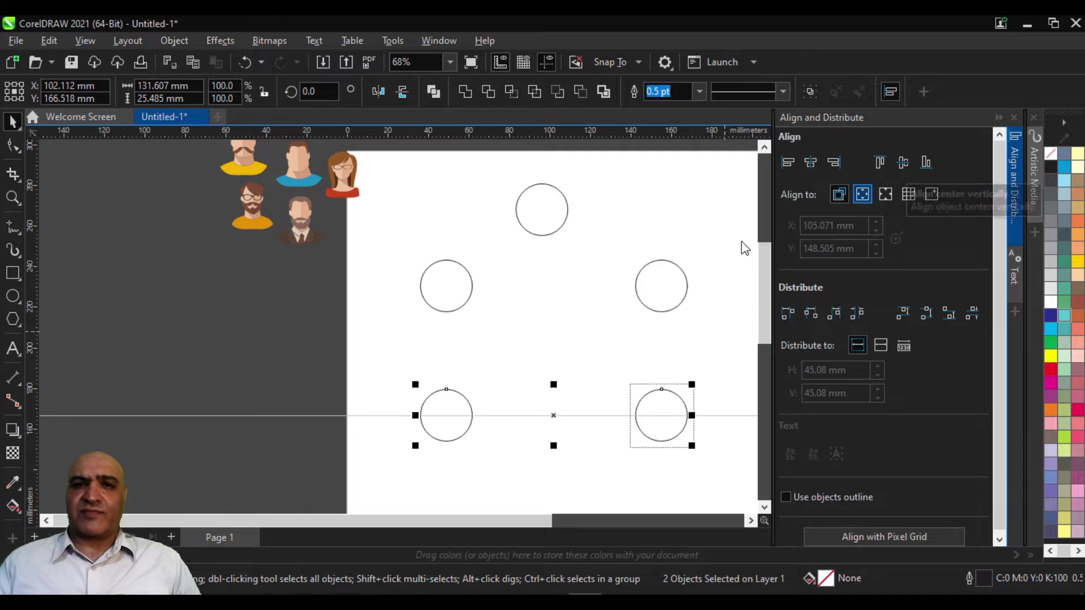
click(610, 211)
Step: Move the top circle to the page centre and group the four outer circles
drag(517, 217, 529, 353)
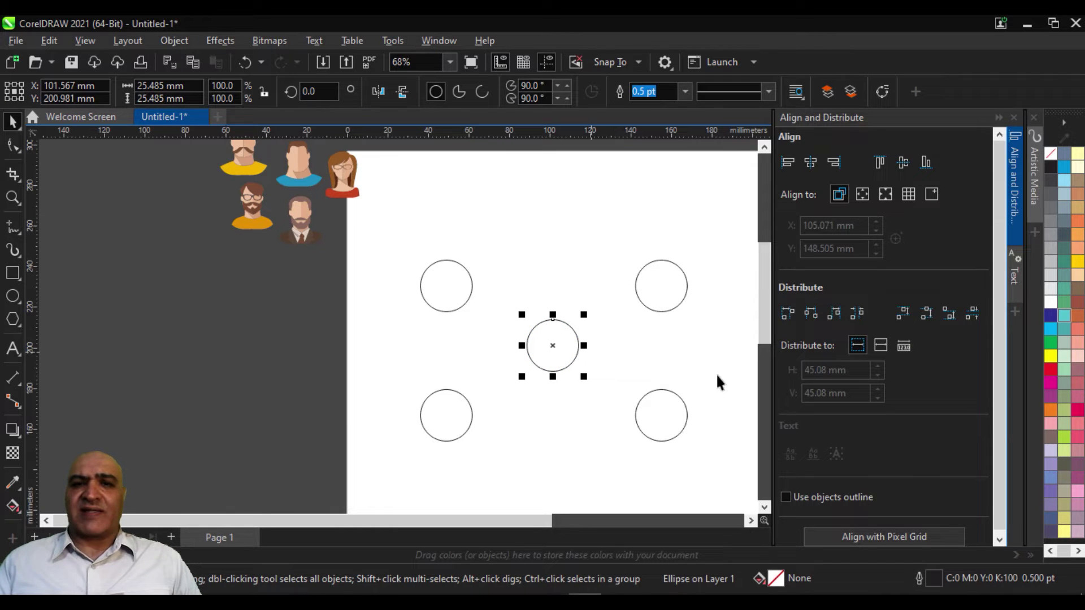
drag(396, 222, 495, 451)
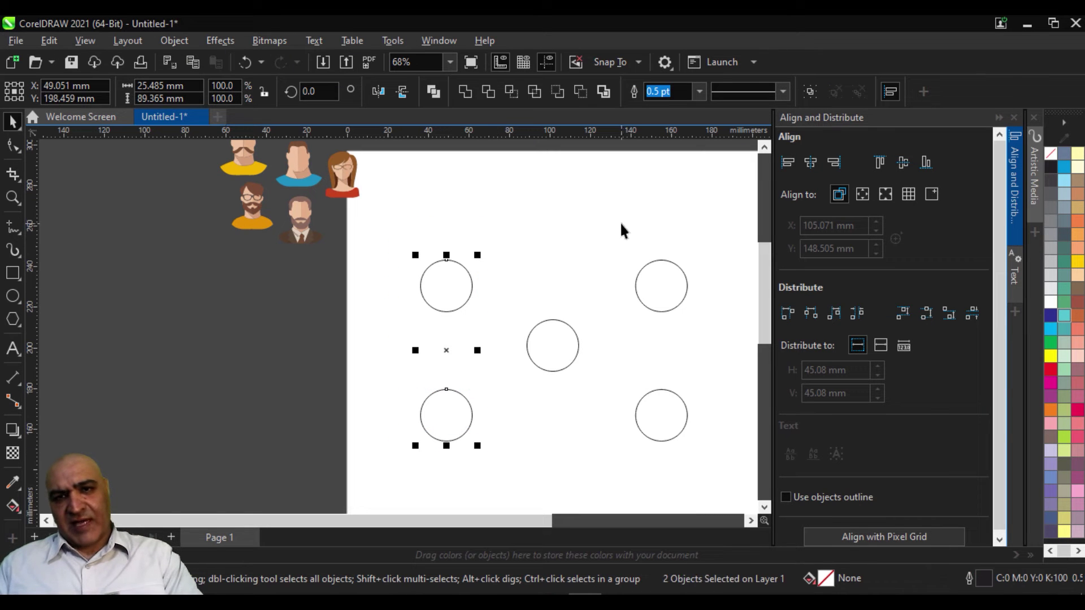
drag(619, 221, 709, 455)
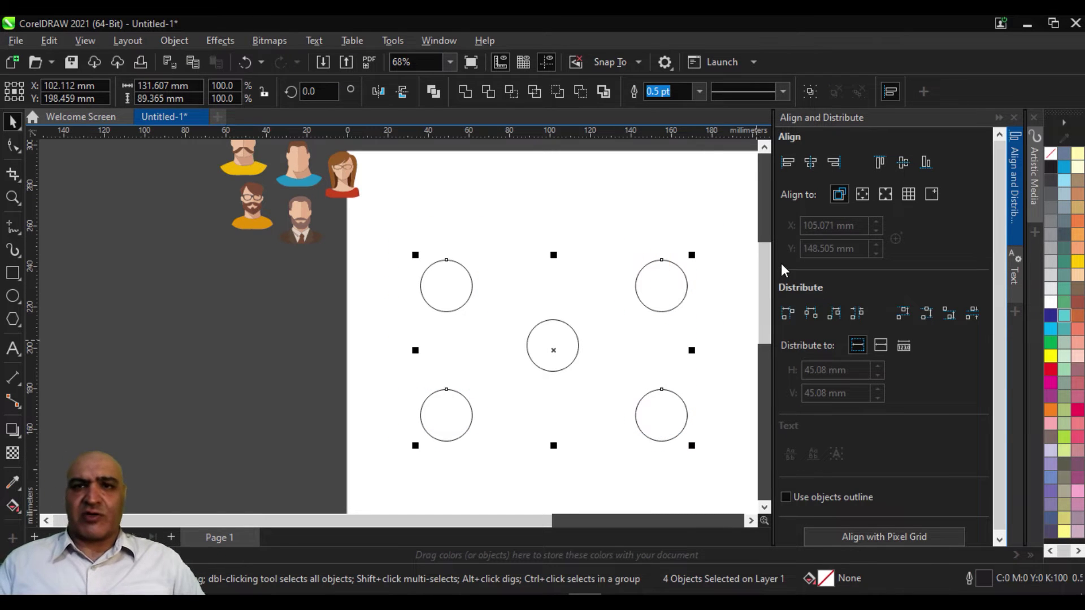
click(809, 91)
Step: Center the middle circle horizontally and vertically on the outer circle group
click(552, 345)
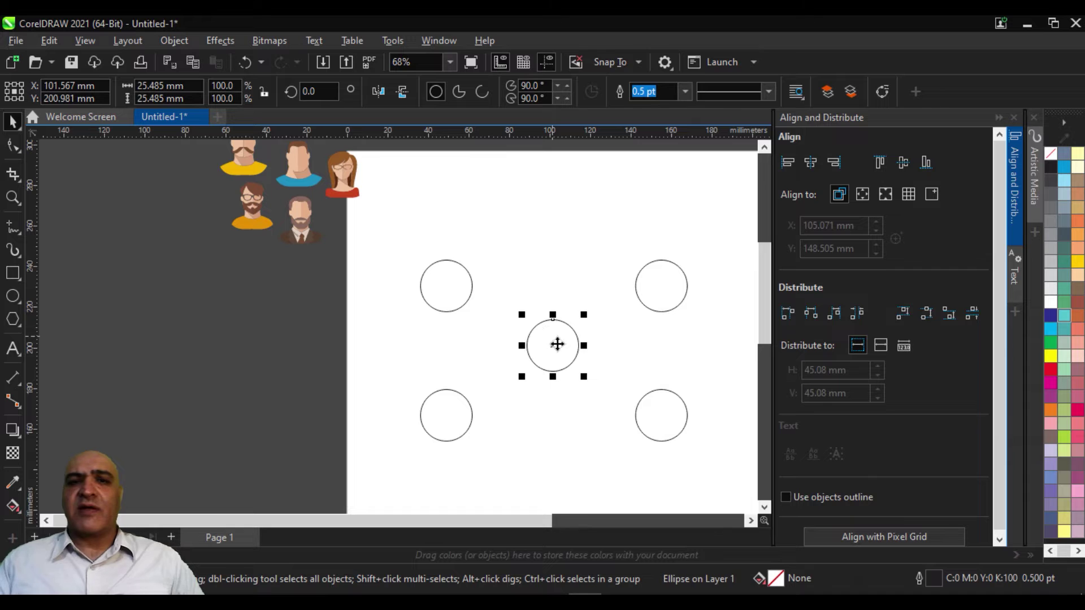
shift+click(676, 286)
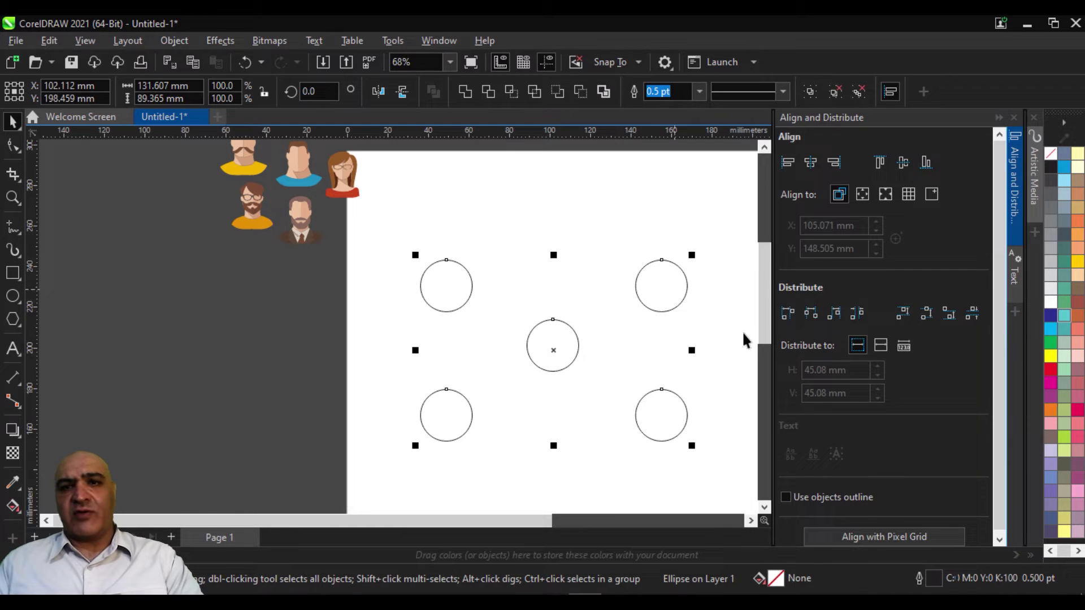
click(810, 162)
click(902, 163)
click(567, 191)
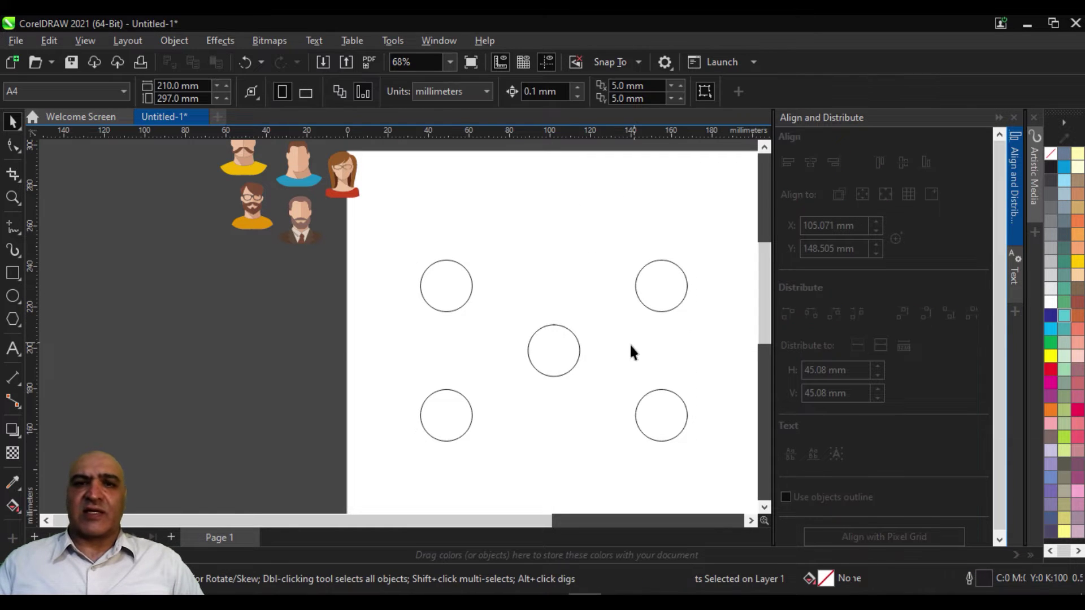
click(446, 286)
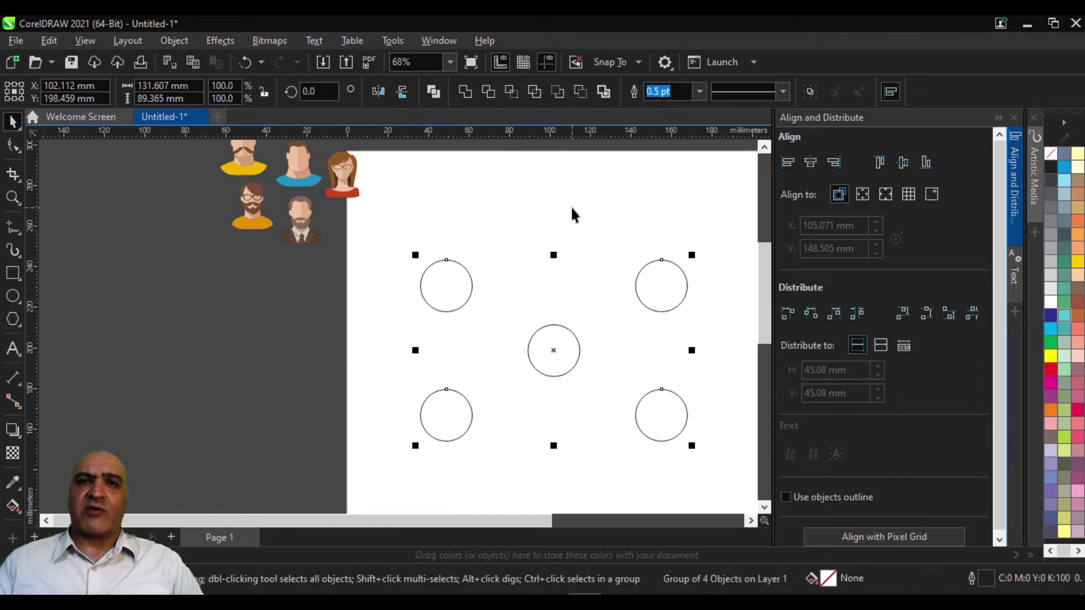
click(446, 452)
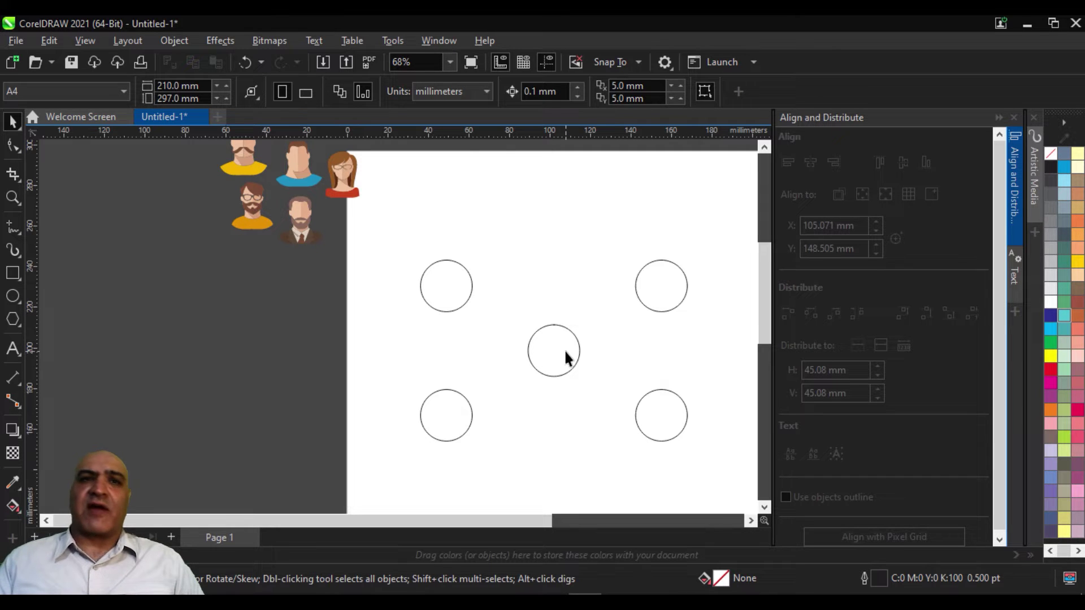
Step: Bring the bearded man avatar onto the page and enlarge it to fill the circle
drag(303, 228, 546, 264)
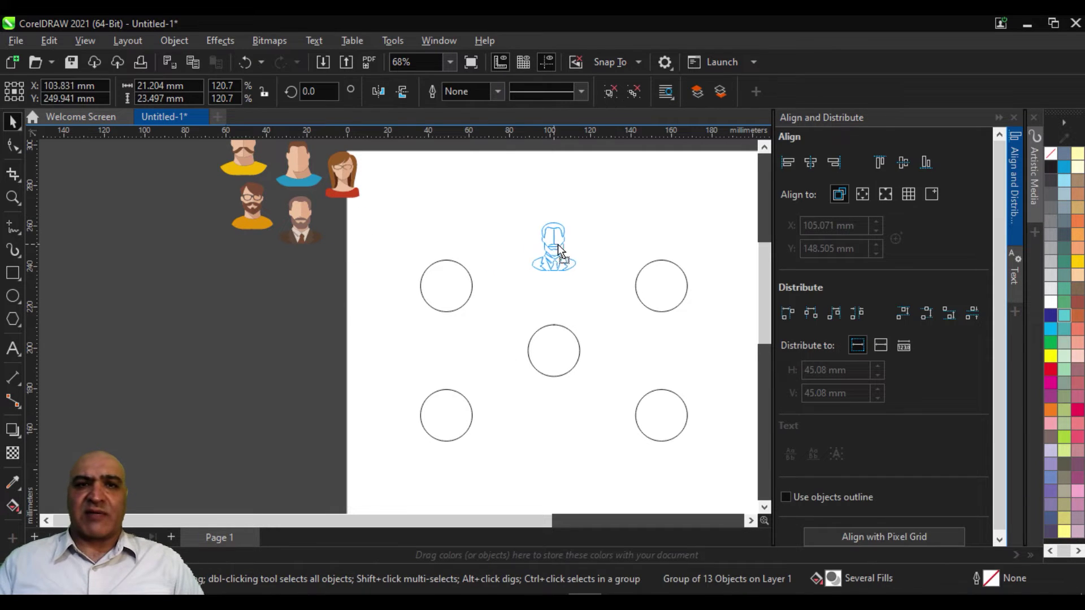
scroll(545, 264, up, 2)
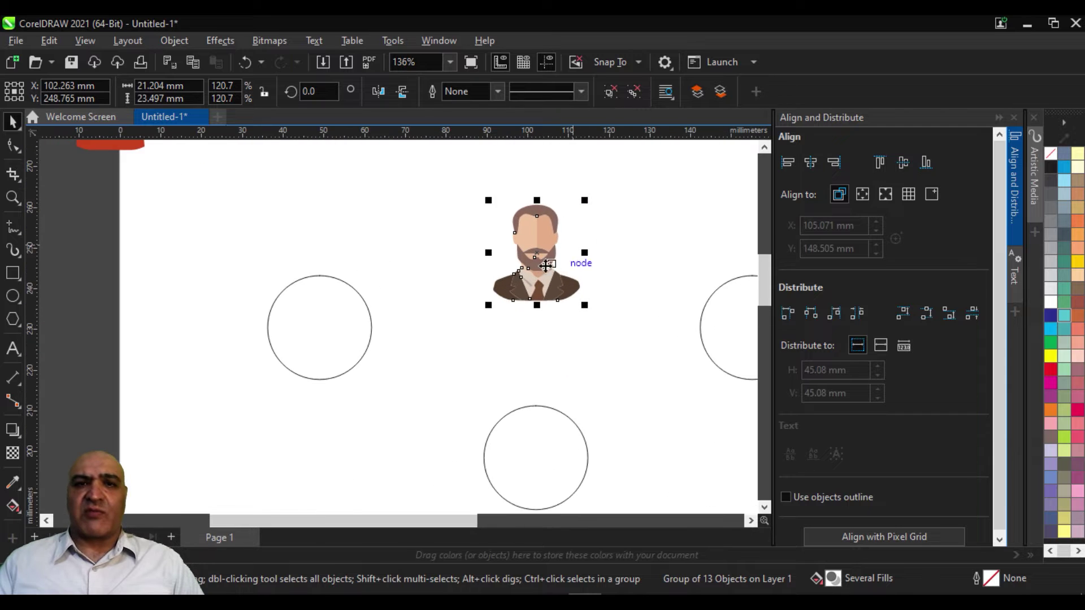
drag(559, 156, 555, 362)
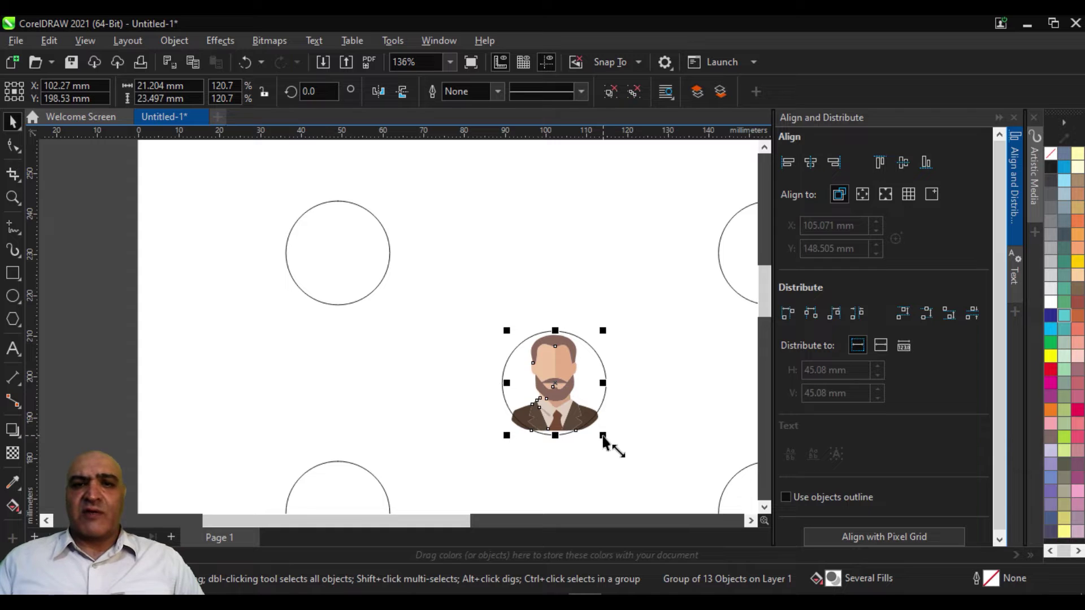
drag(603, 437, 611, 444)
drag(566, 384, 566, 391)
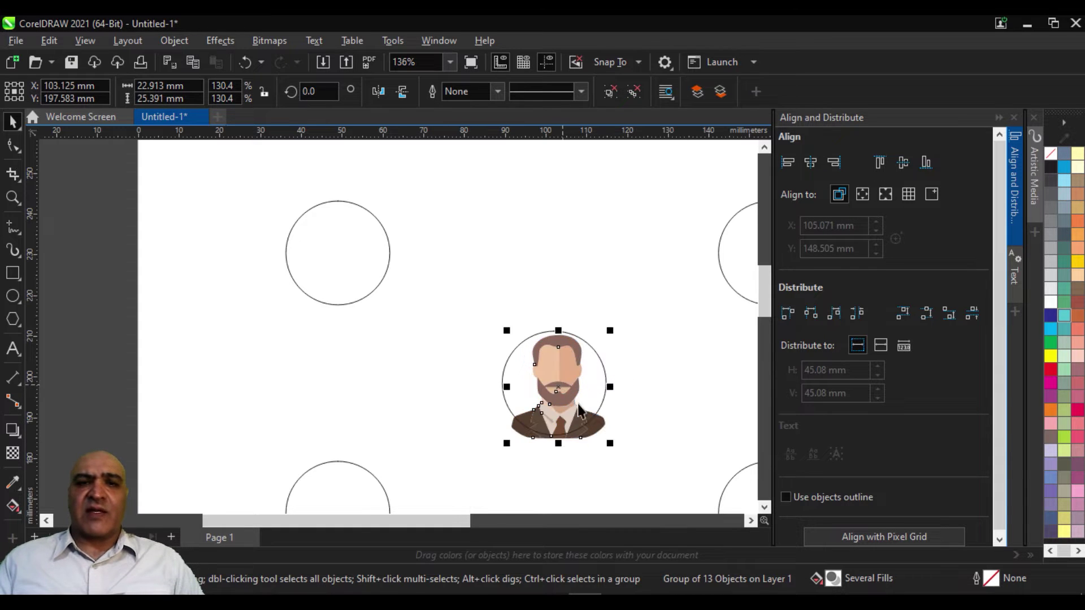
scroll(570, 399, up, 2)
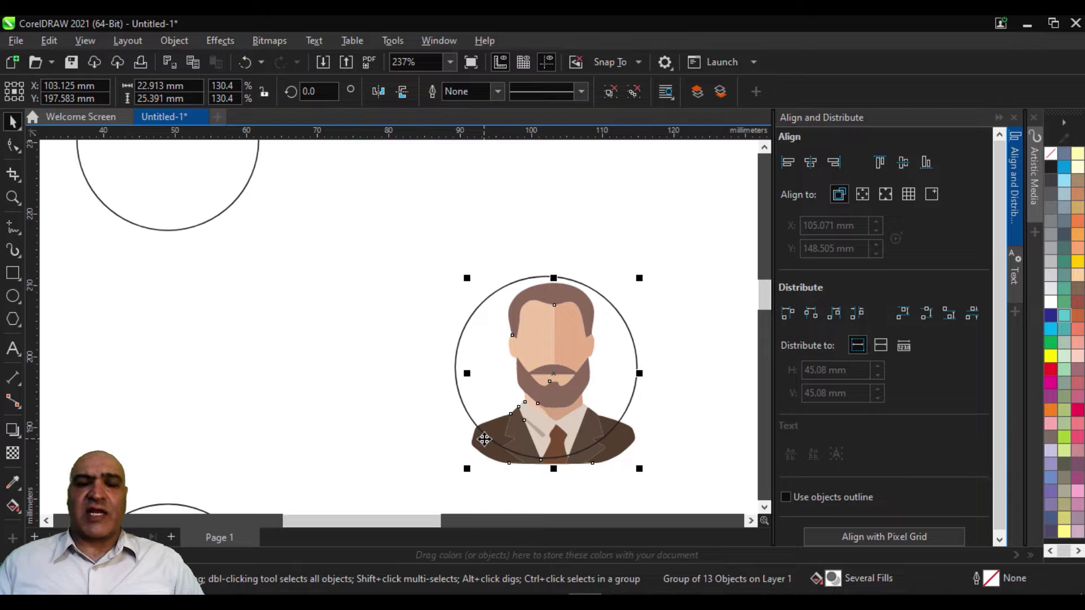
mouse_move(566, 398)
mouse_down()
mouse_move(332, 373)
mouse_move(335, 418)
mouse_up()
drag(329, 328, 383, 302)
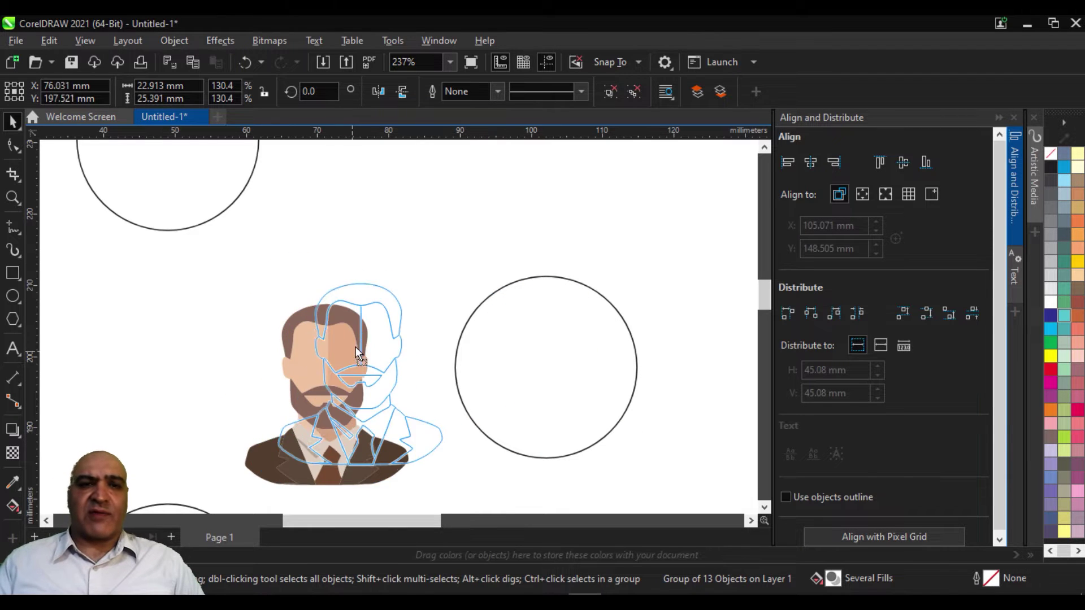
Step: Clip the avatar into the centre circle with Object > PowerClip > Place Inside Frame
click(174, 40)
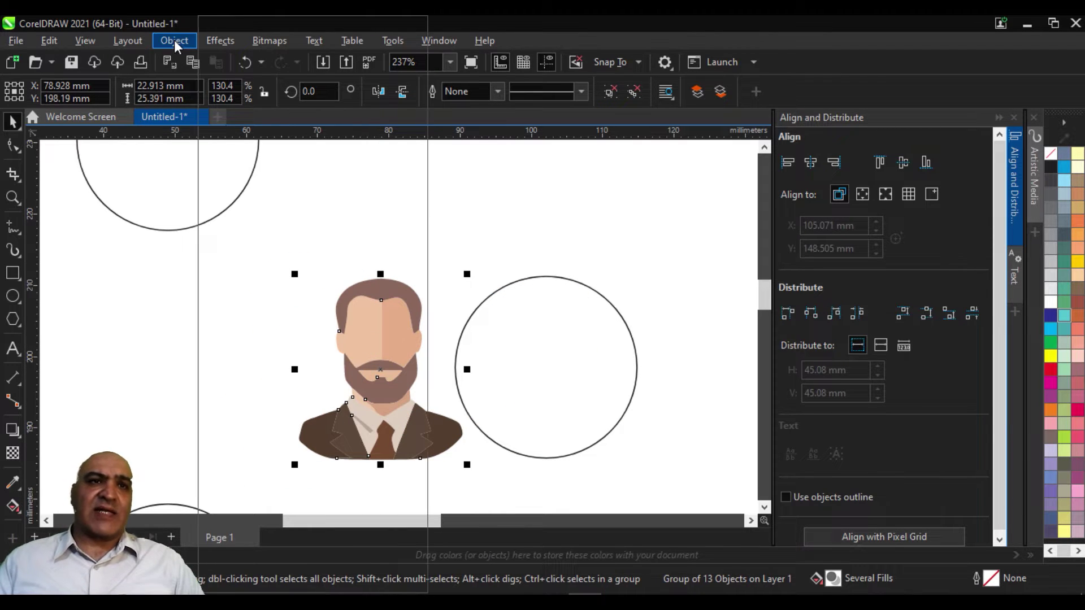
click(512, 69)
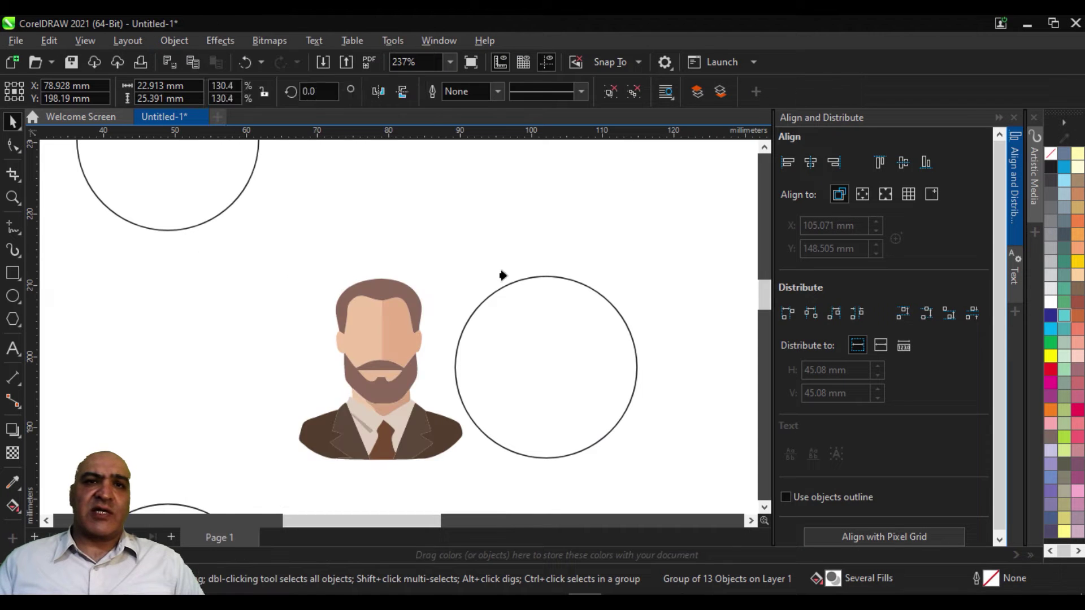
click(531, 333)
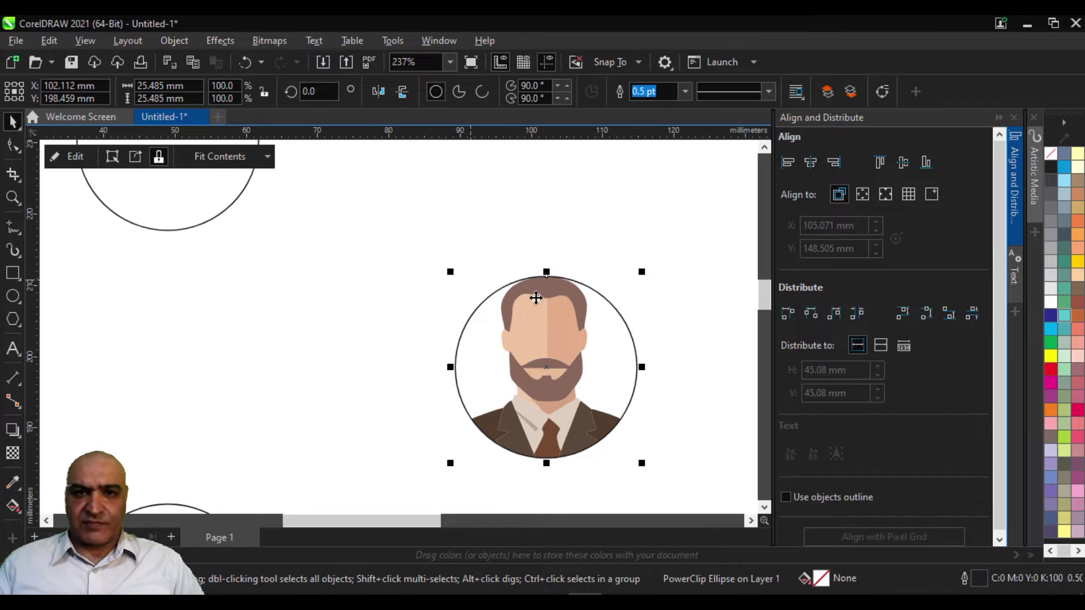
double_click(556, 348)
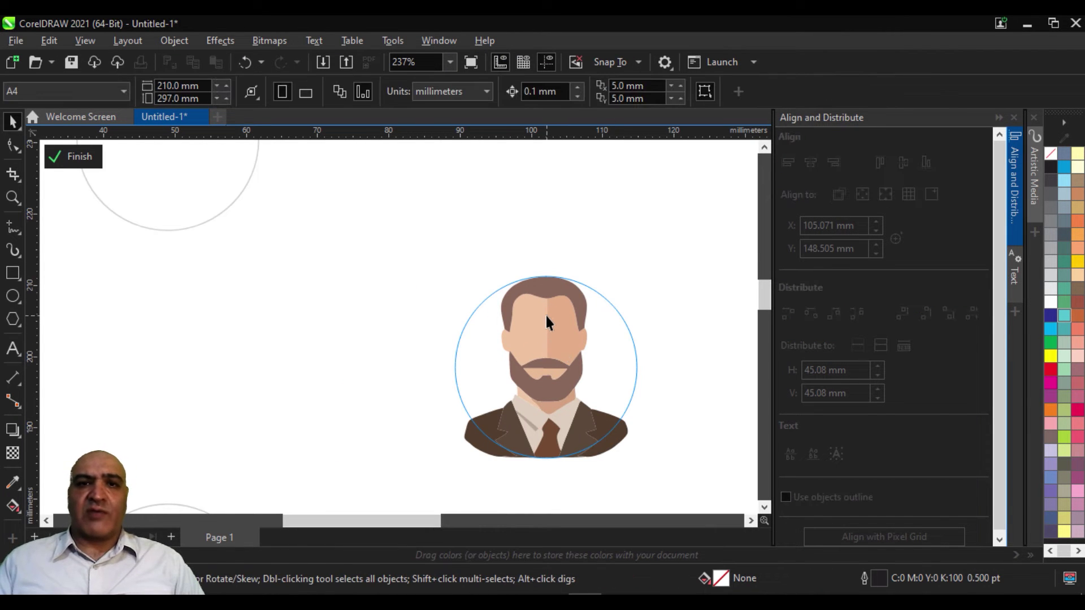
Step: Nudge the clipped bearded man slightly lower and finish editing the PowerClip
click(559, 347)
key(Down)
key(Down)
key(Down)
key(Down)
key(Down)
key(Down)
key(Down)
key(Down)
key(Down)
key(Down)
key(Down)
key(Down)
key(Down)
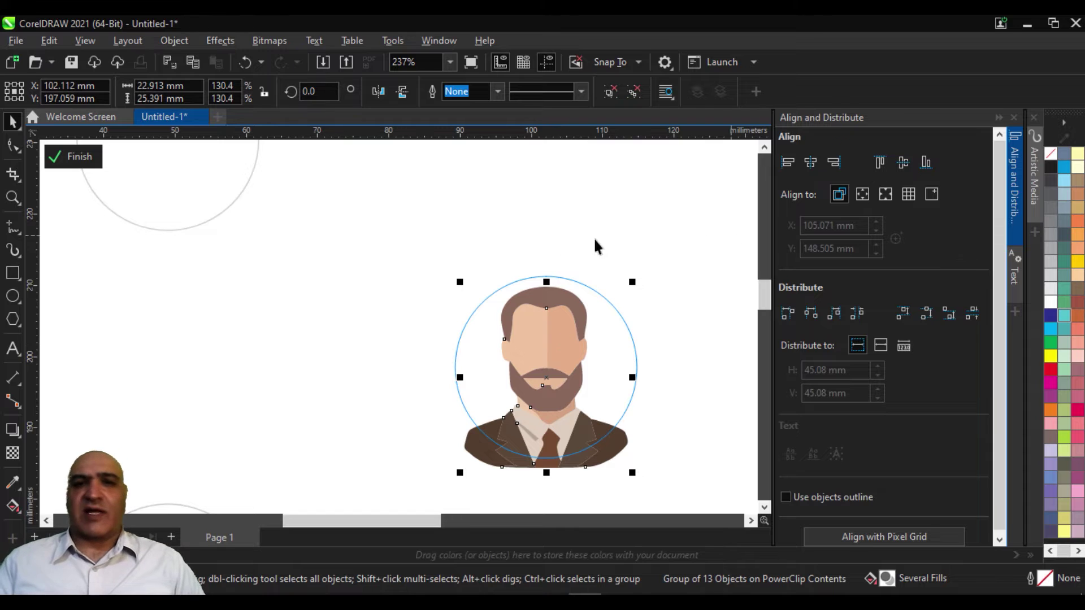
click(76, 157)
Step: Move the bespectacled woman avatar beside the upper-right circle
scroll(385, 413, down, 3)
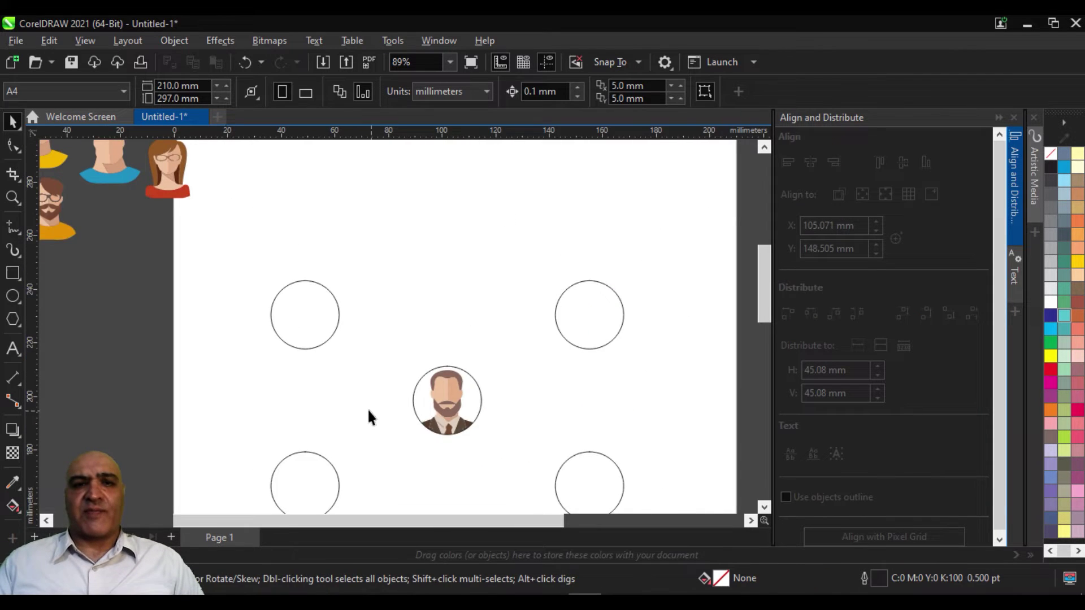
drag(368, 410, 494, 428)
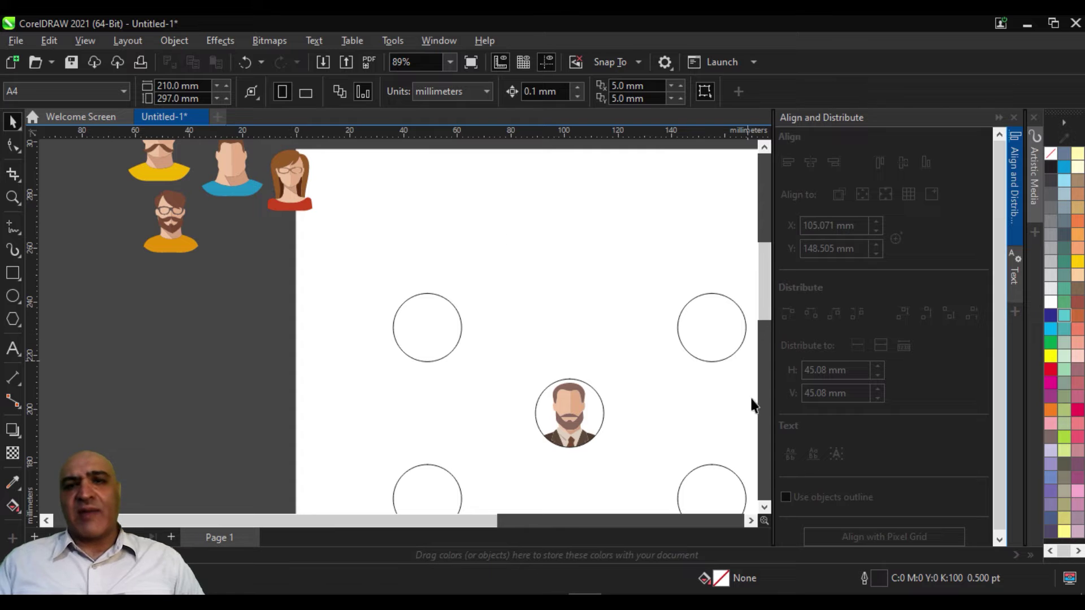
drag(296, 186, 651, 336)
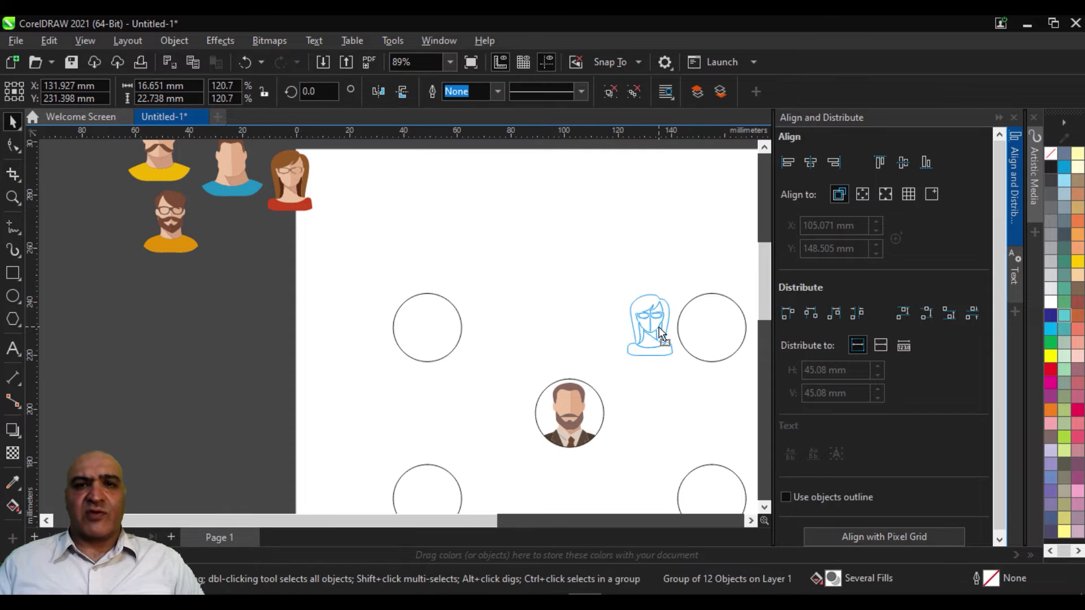
Step: Drag the blue-shirt man to the lower-left circle, mustache man upper-left, glasses man lower-right
drag(223, 170, 676, 472)
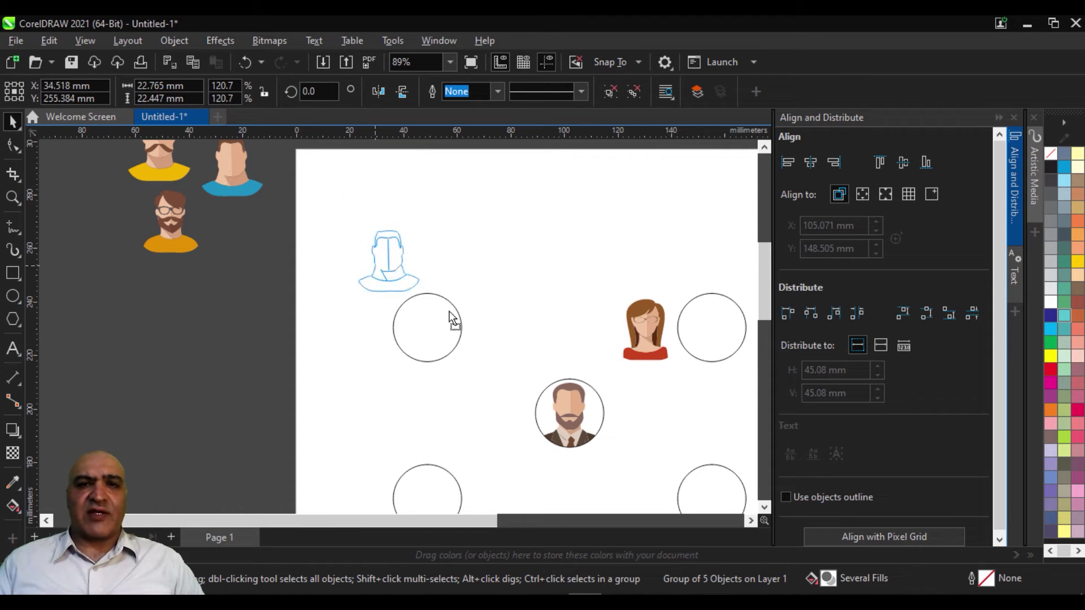
mouse_move(716, 442)
mouse_down()
mouse_move(715, 452)
mouse_move(413, 479)
mouse_up()
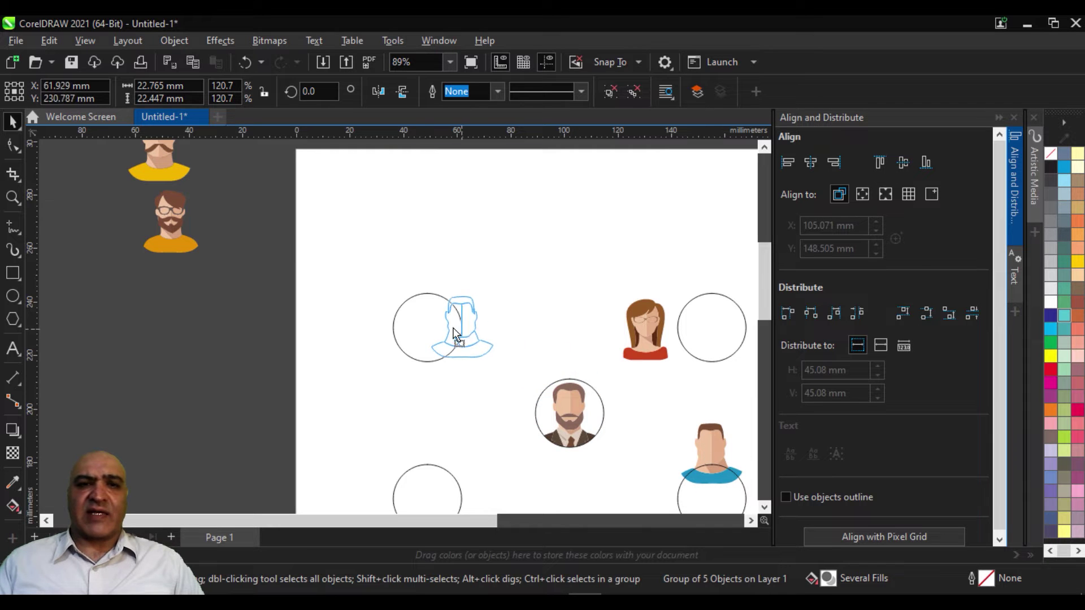
drag(155, 162, 418, 295)
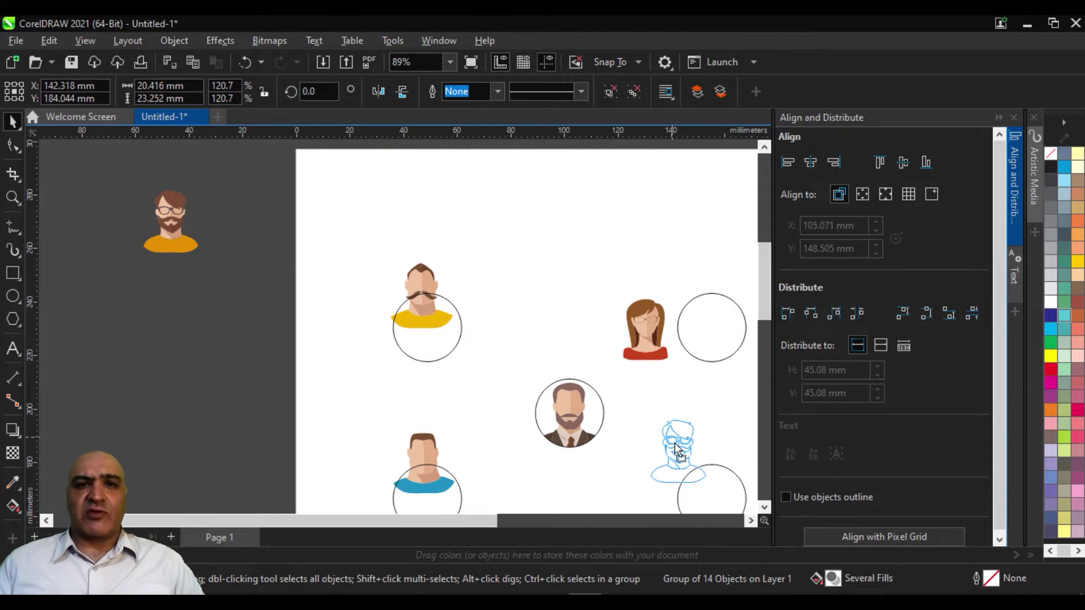
drag(177, 219, 715, 467)
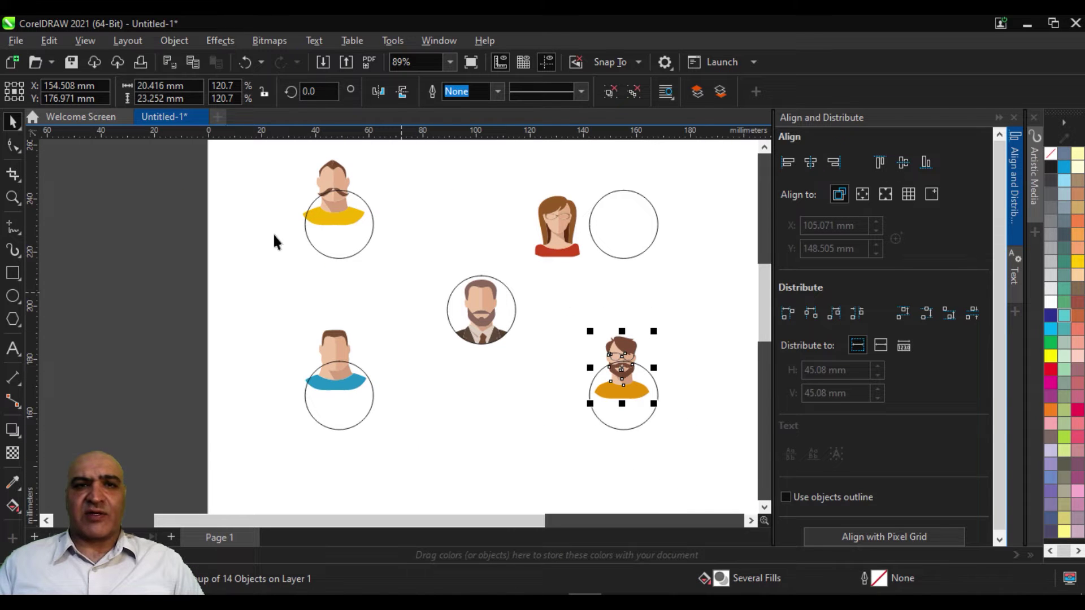
drag(331, 198, 329, 227)
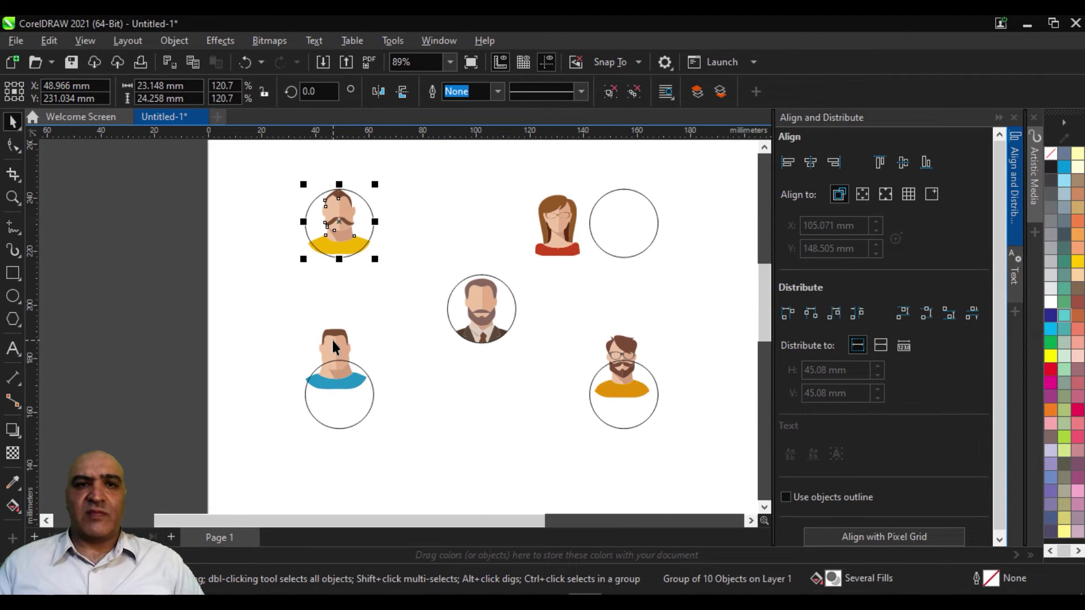
Step: Select four outer avatars and scale them up, then undo the scaling
click(332, 345)
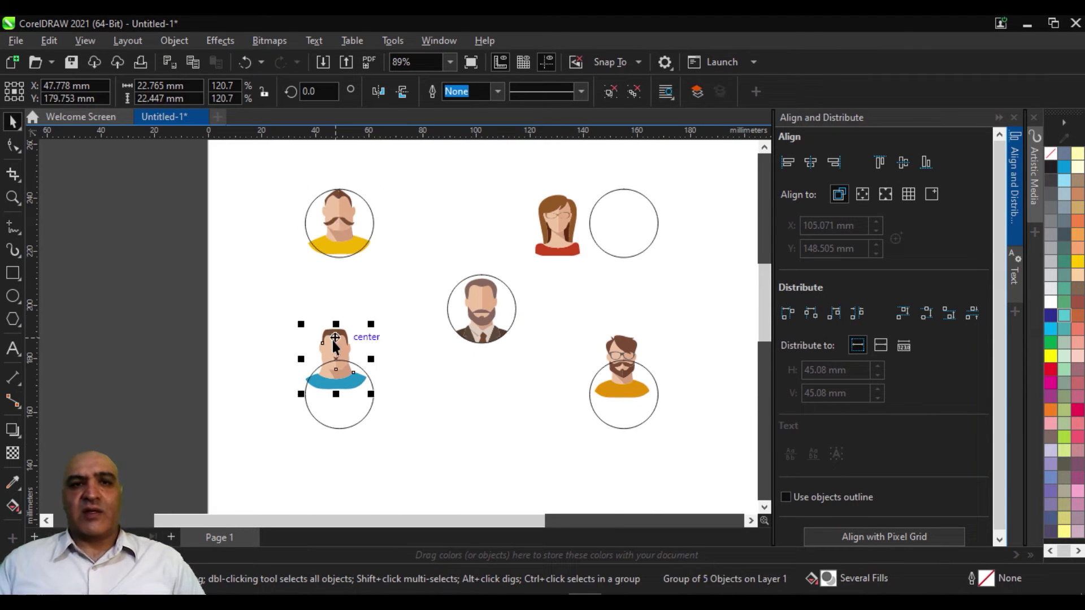
shift+click(334, 209)
shift+click(544, 219)
shift+click(628, 343)
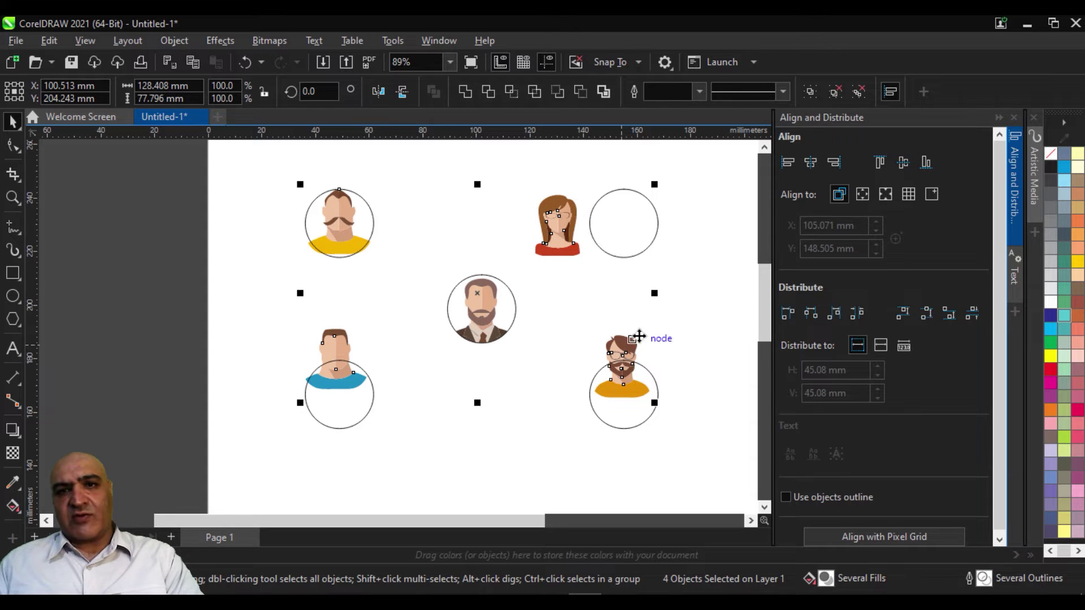
drag(654, 188, 679, 172)
key(ctrl+z)
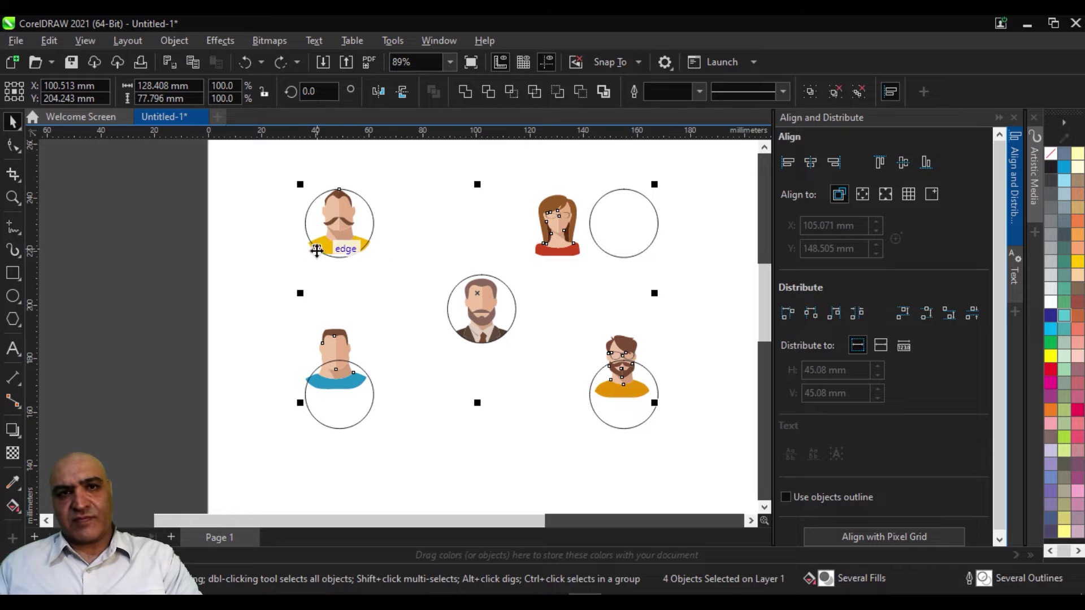
Step: Reselect the four outer avatars and enlarge them together from the centre
drag(264, 185, 367, 274)
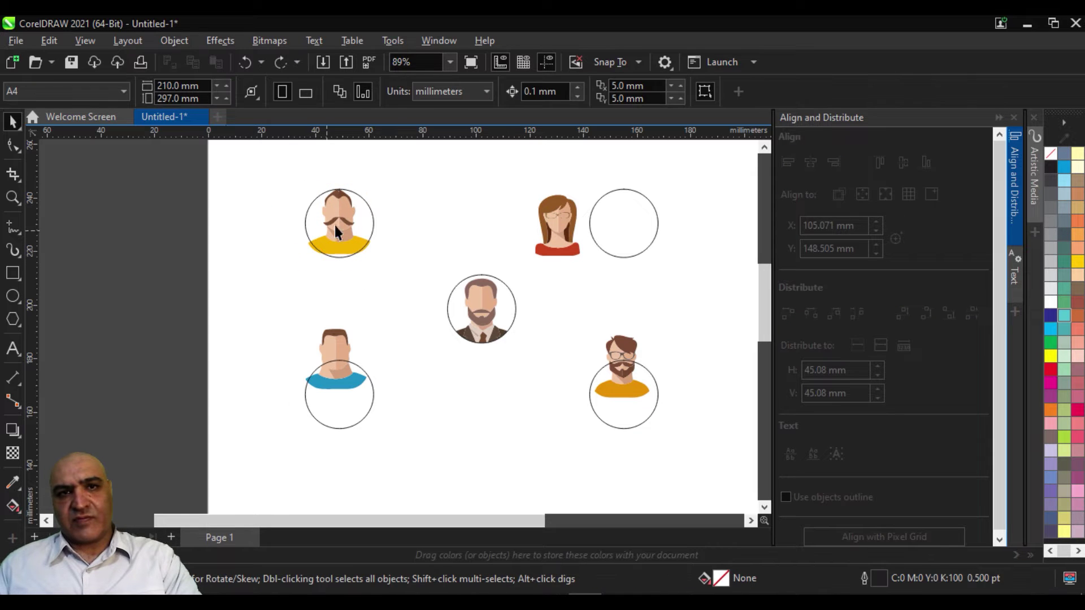
click(360, 209)
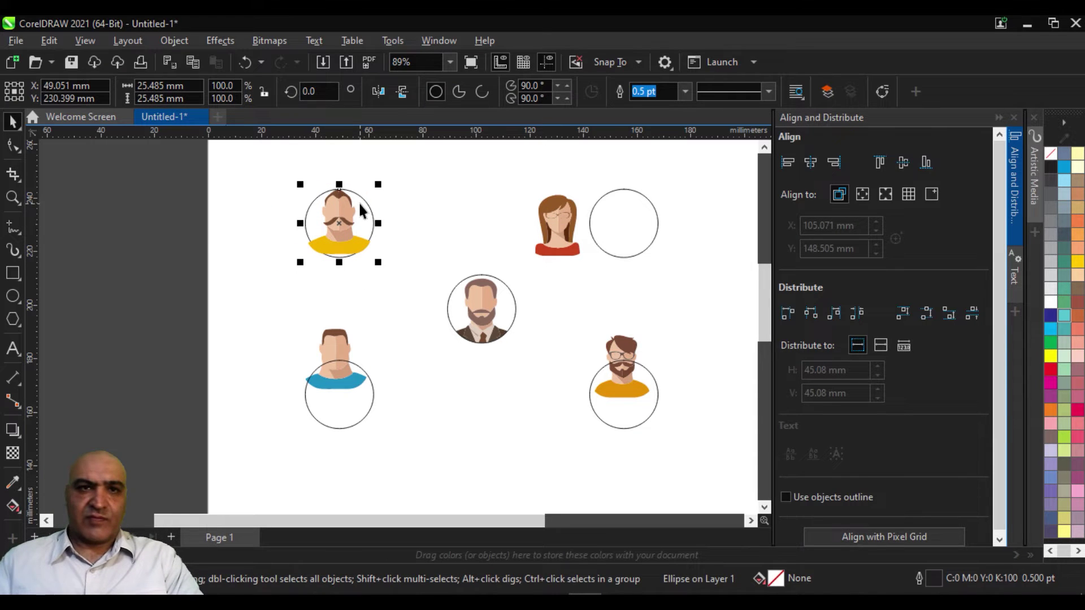
click(338, 219)
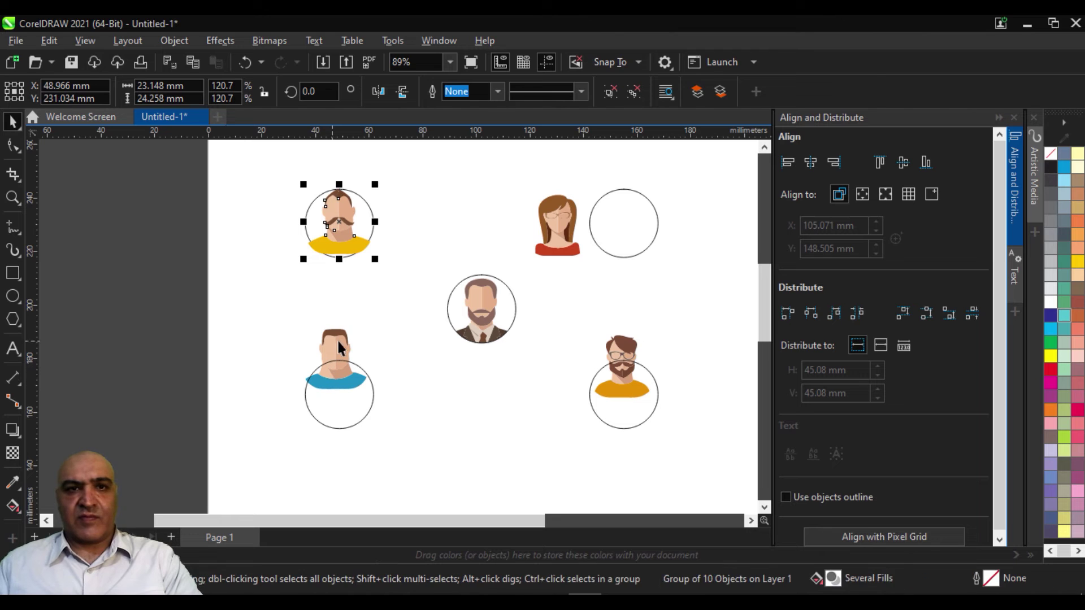
shift+click(542, 243)
shift+click(633, 350)
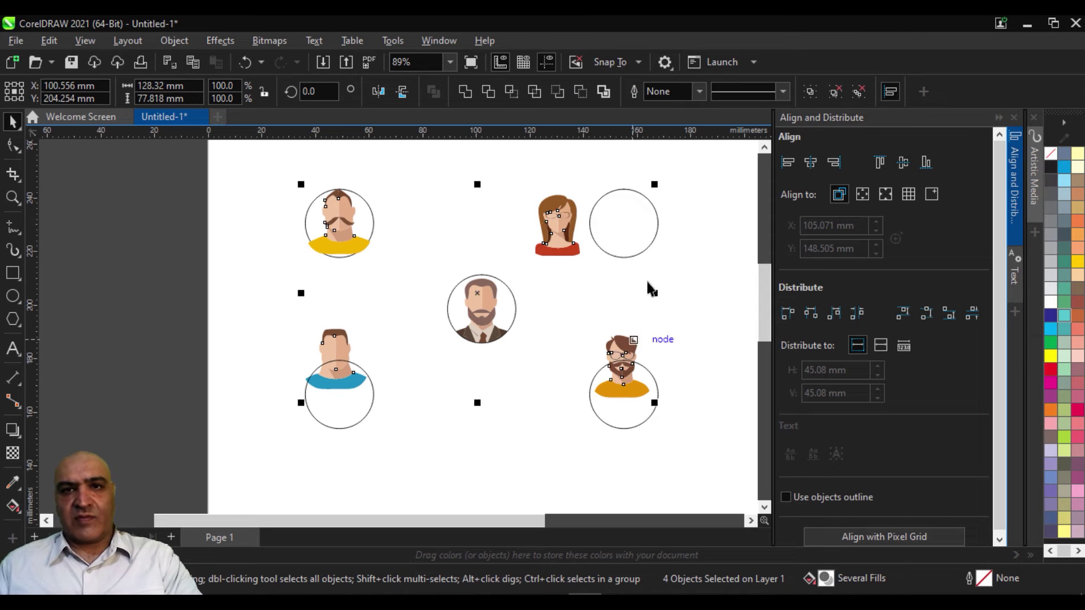
drag(654, 184, 687, 172)
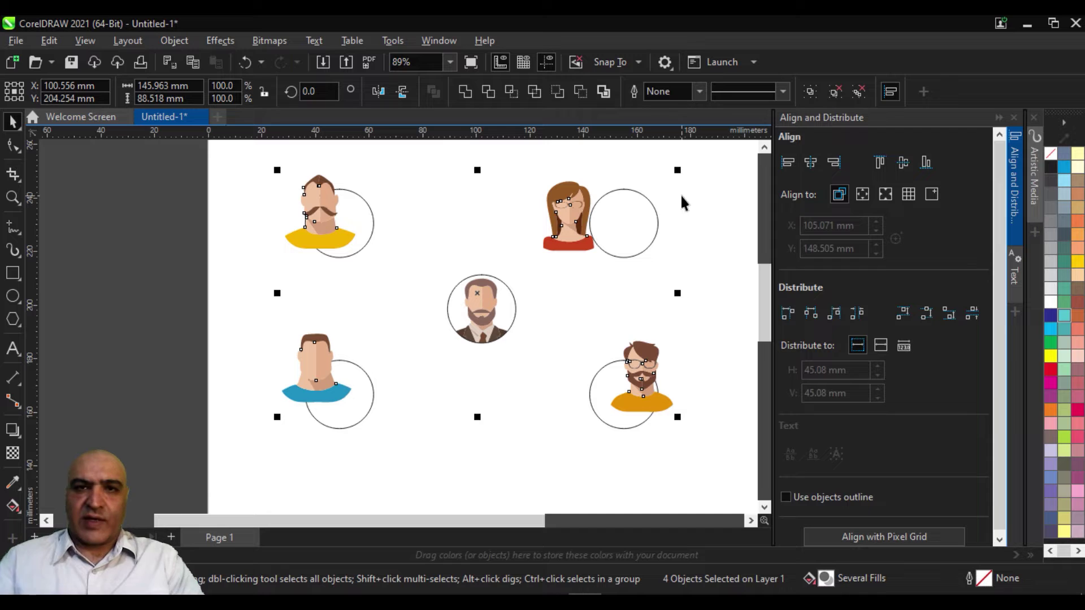
click(378, 173)
Step: Clip the mustache man inside the top-left circle using PowerClip Place Inside Frame
click(333, 198)
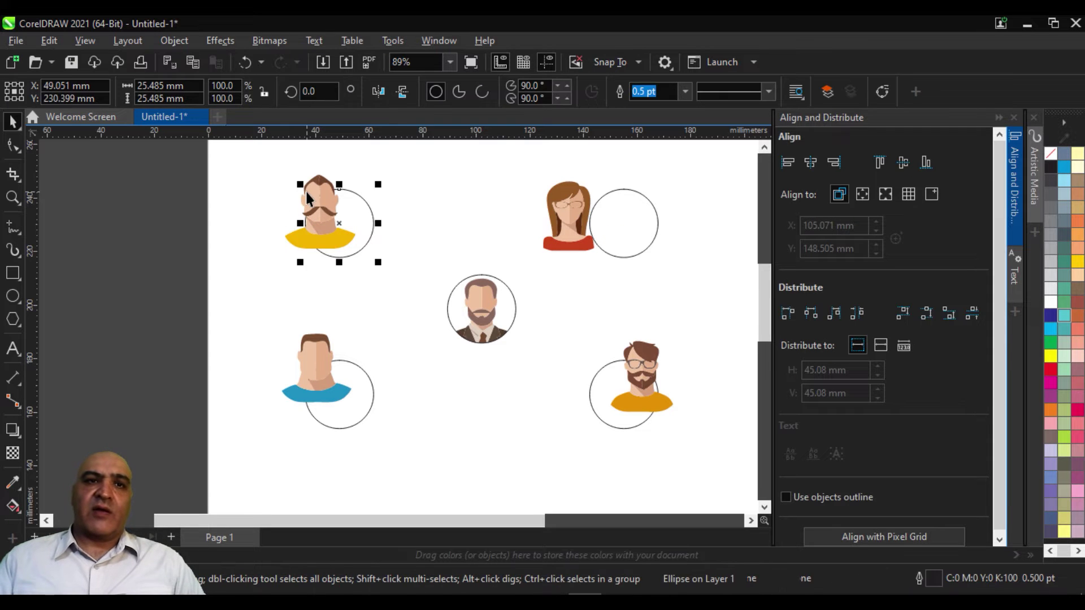
click(162, 45)
mouse_move(246, 66)
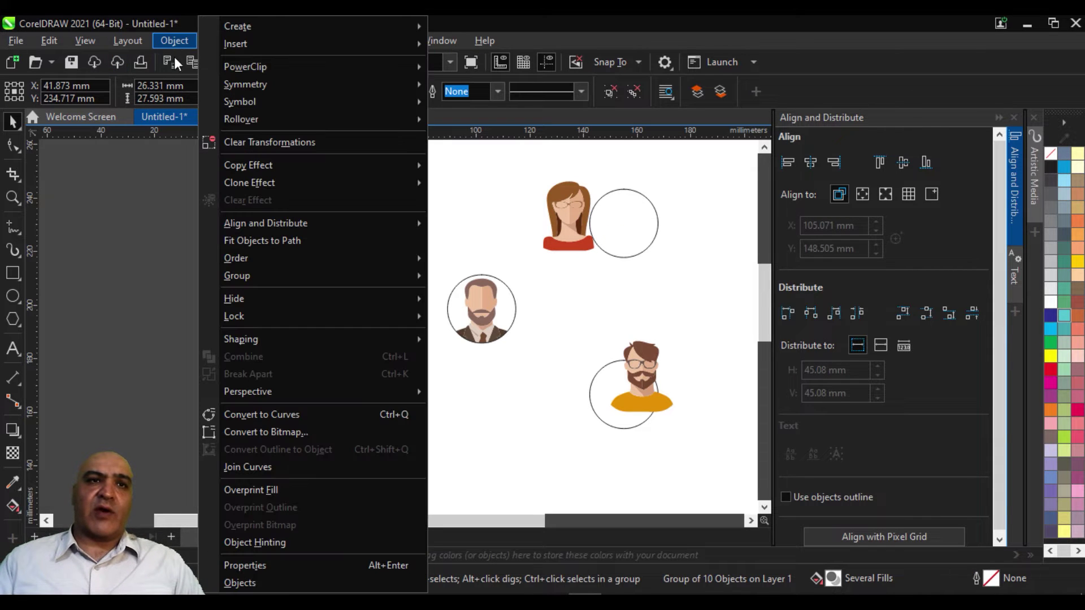
click(464, 69)
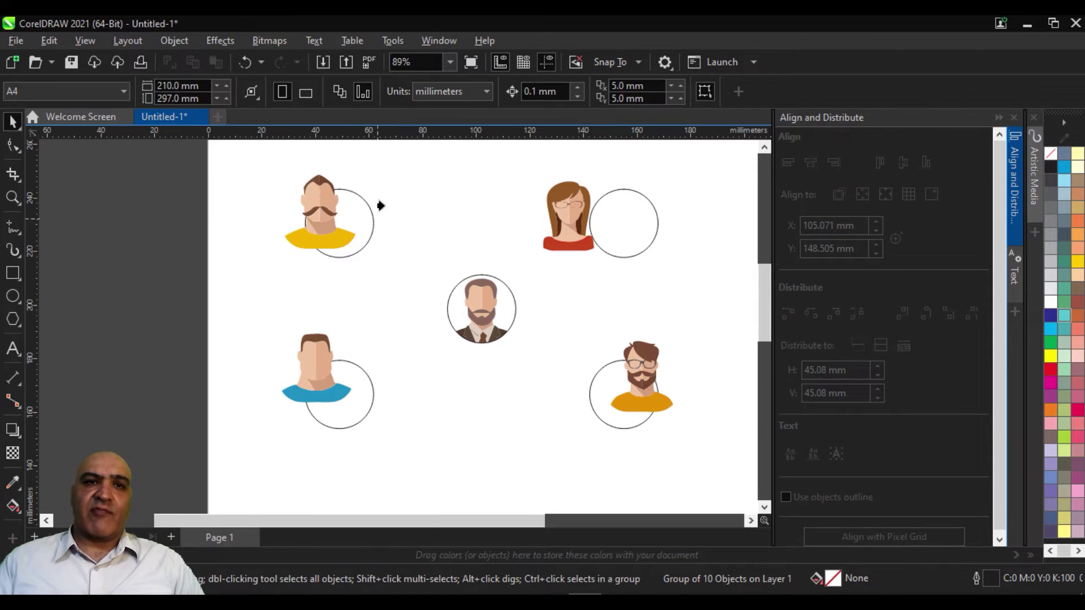
click(360, 221)
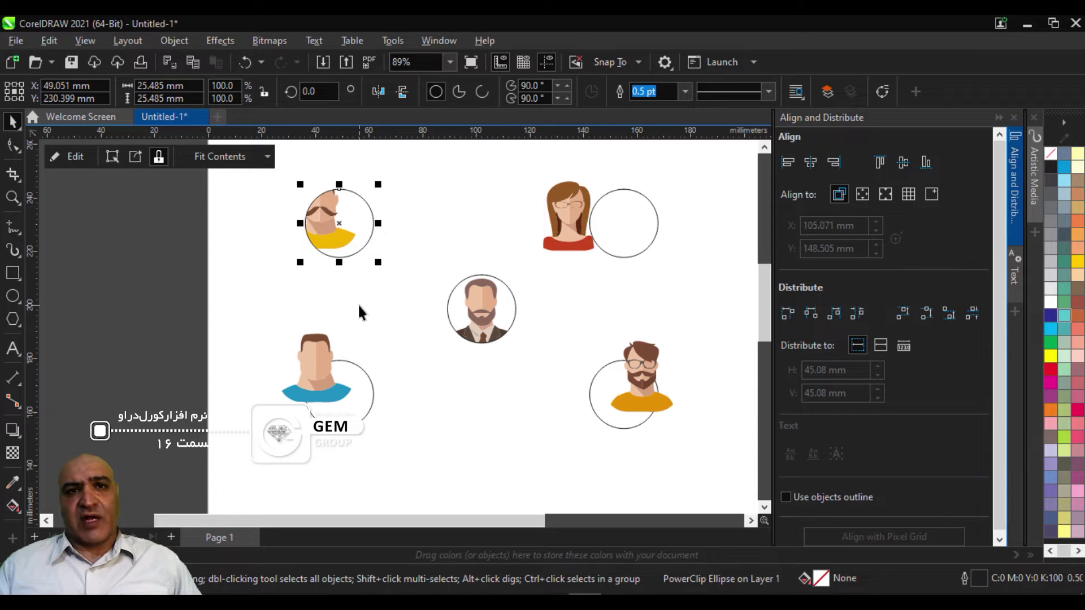
click(173, 41)
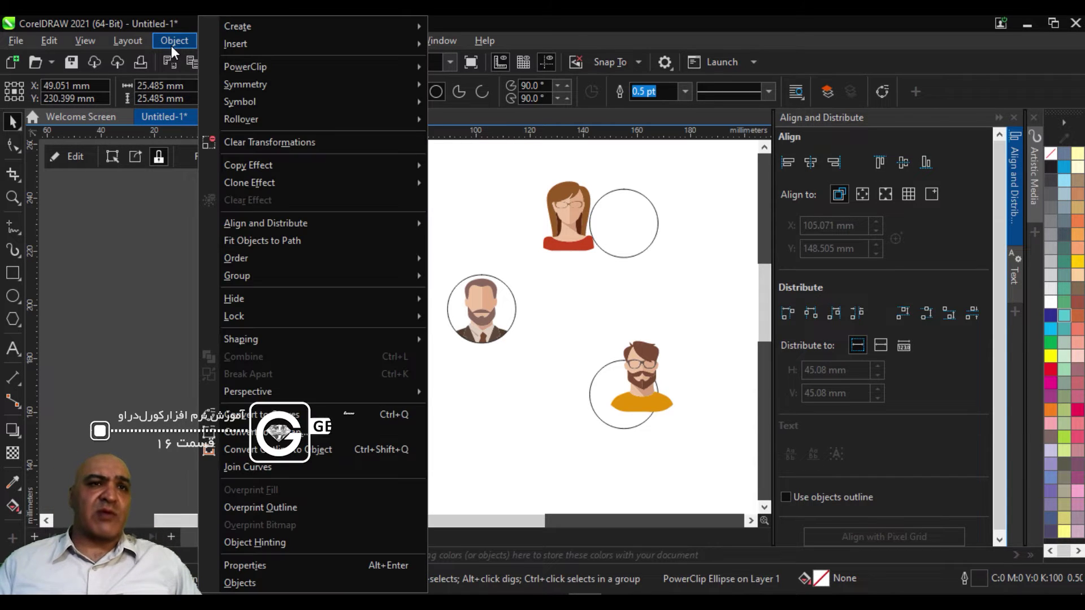
mouse_move(246, 67)
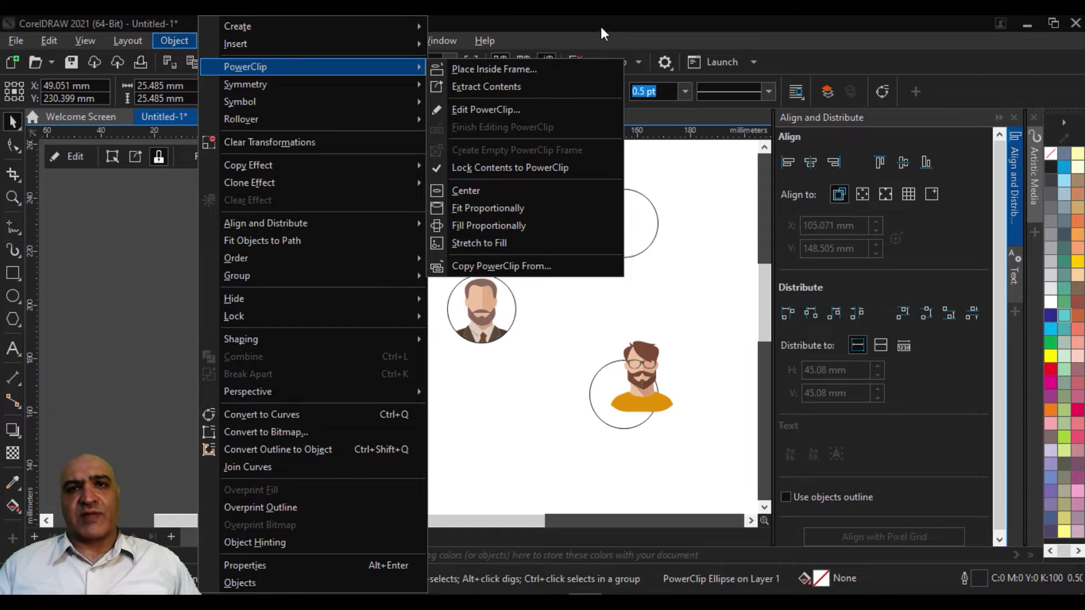
click(601, 26)
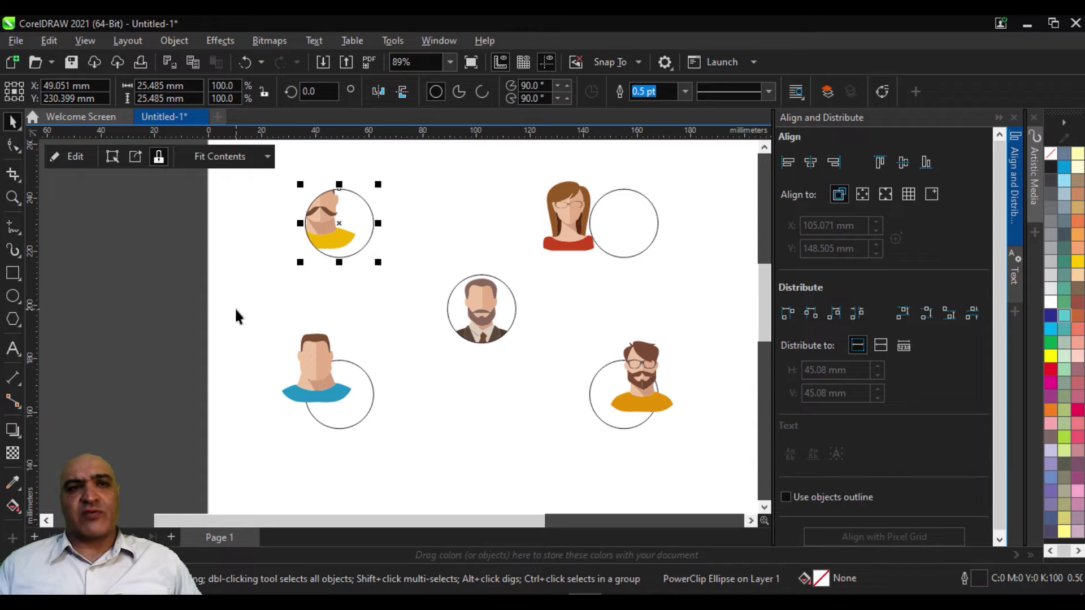
Step: Edit the mustache avatar's PowerClip contents, shrinking and centring the face within its circle
click(335, 170)
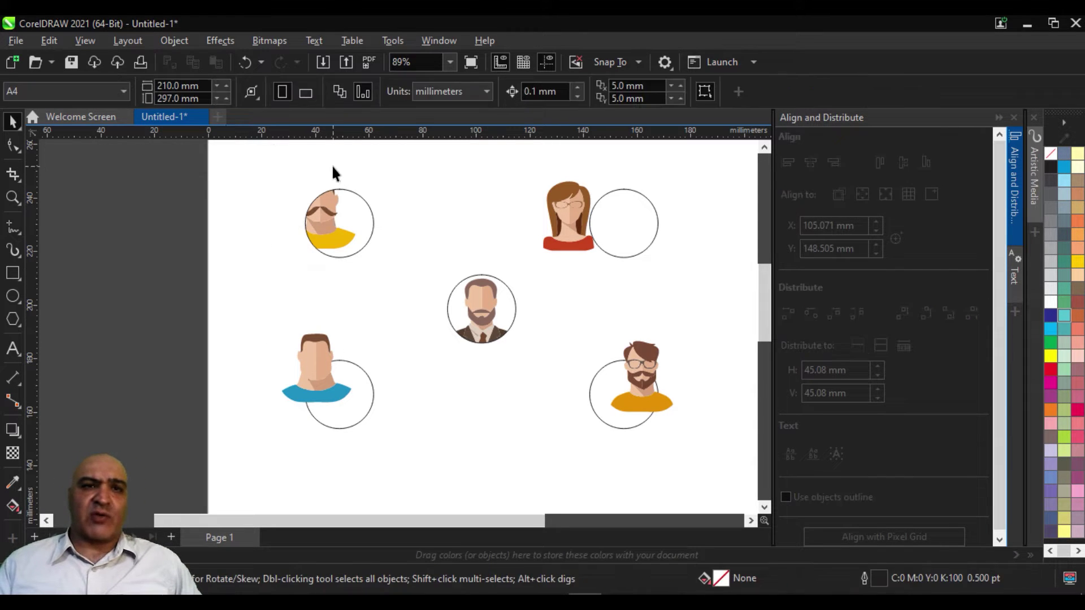
double_click(320, 220)
drag(324, 213, 347, 236)
scroll(324, 280, up, 2)
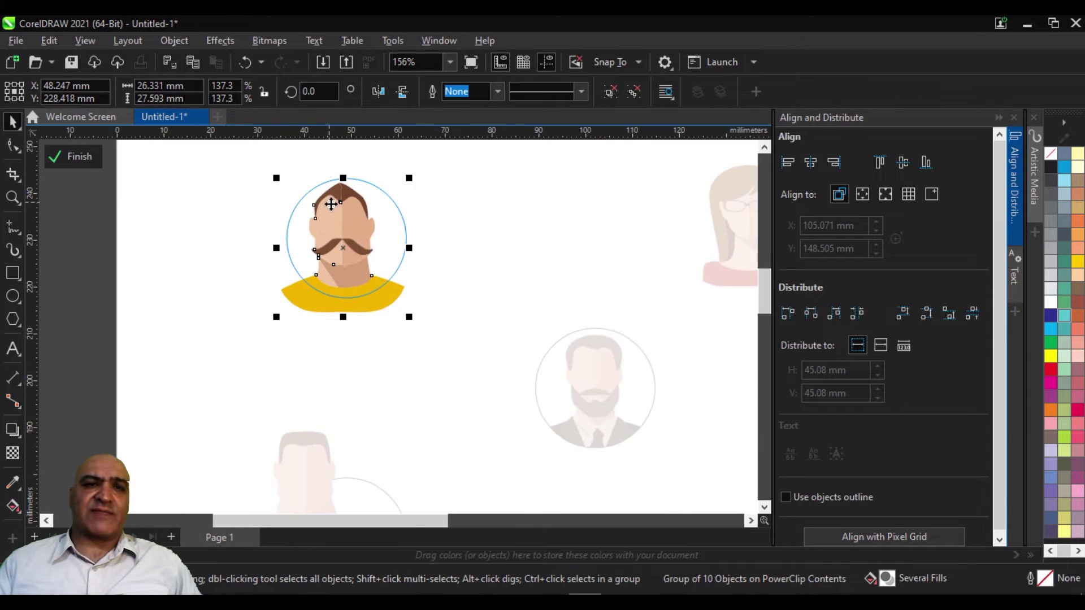
scroll(321, 243, up, 2)
drag(266, 340, 287, 326)
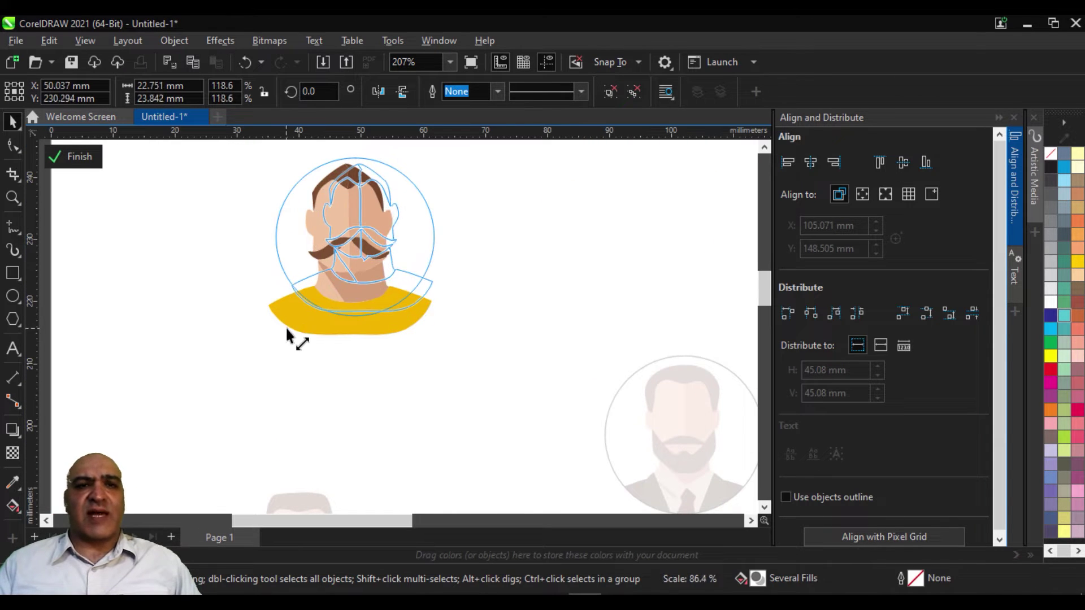
drag(354, 249, 348, 269)
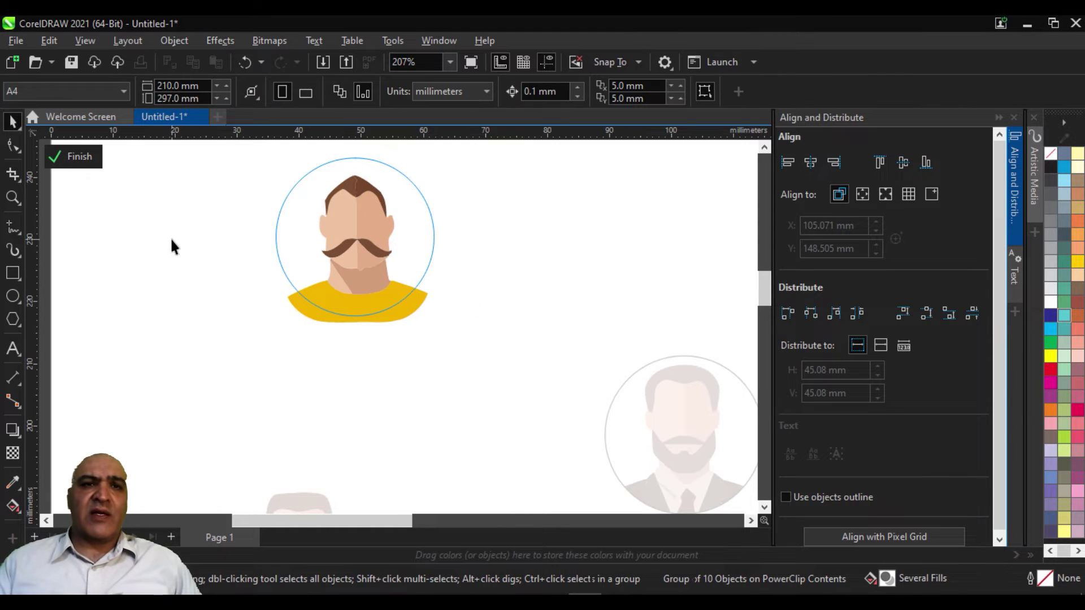
click(76, 156)
click(368, 347)
scroll(368, 347, down, 2)
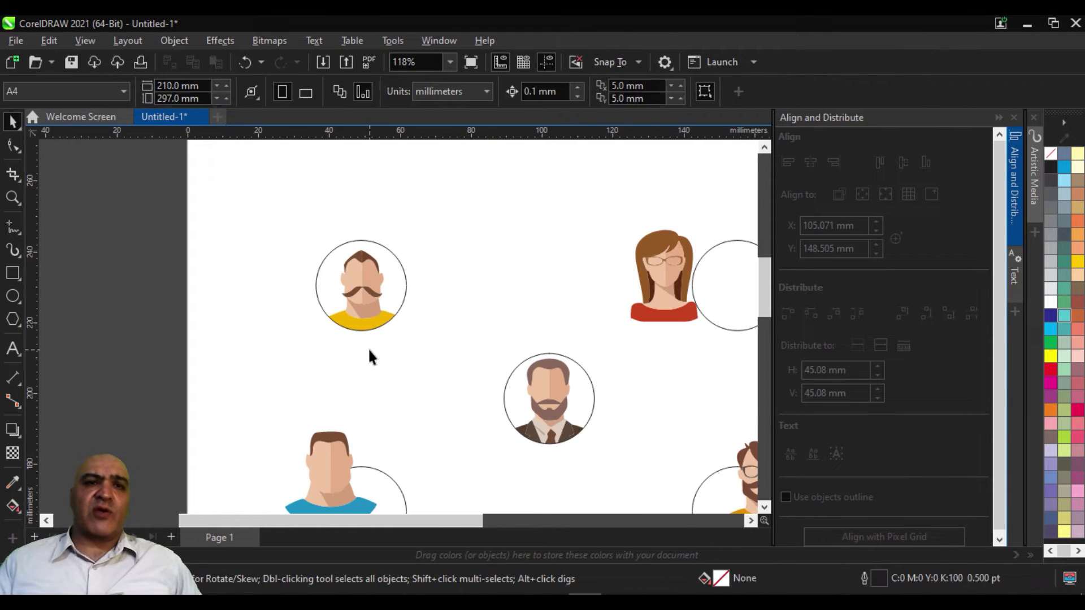
drag(469, 327, 355, 294)
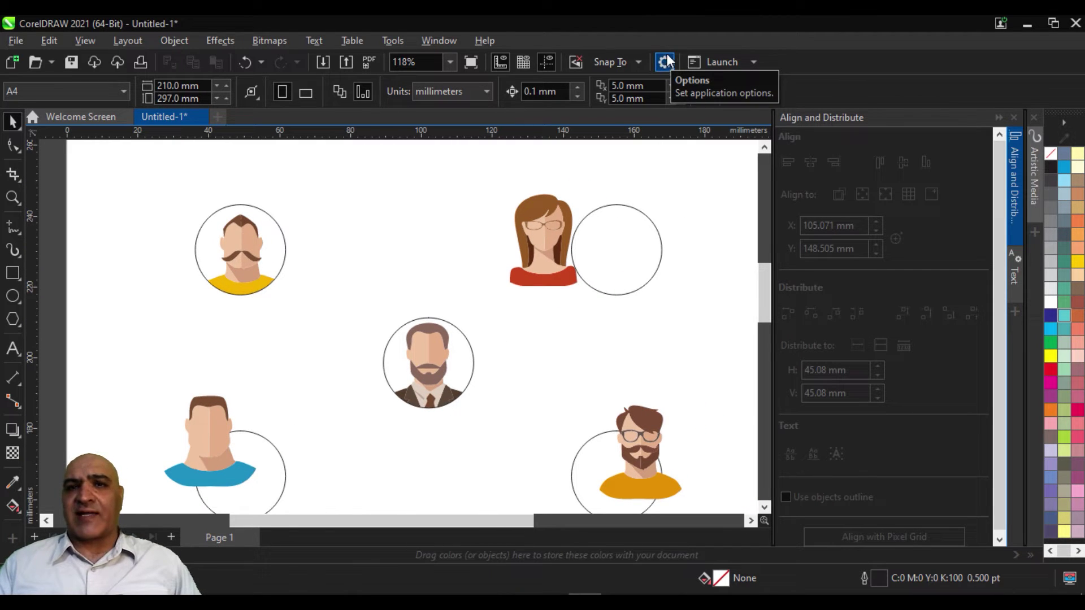
Step: Open Options > Customization and show the Commands page
click(665, 61)
click(664, 60)
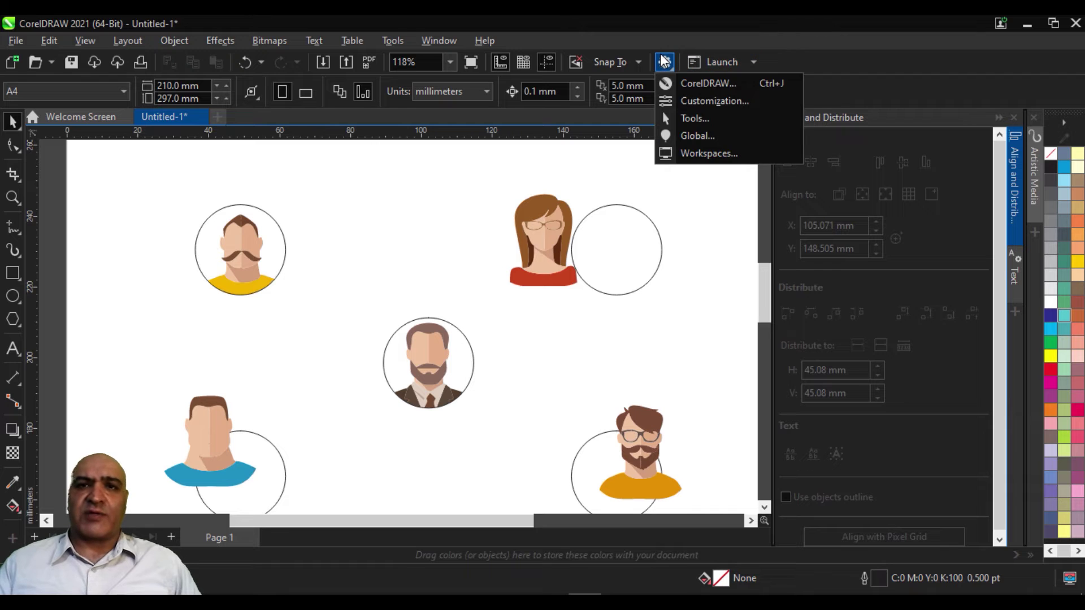
click(738, 105)
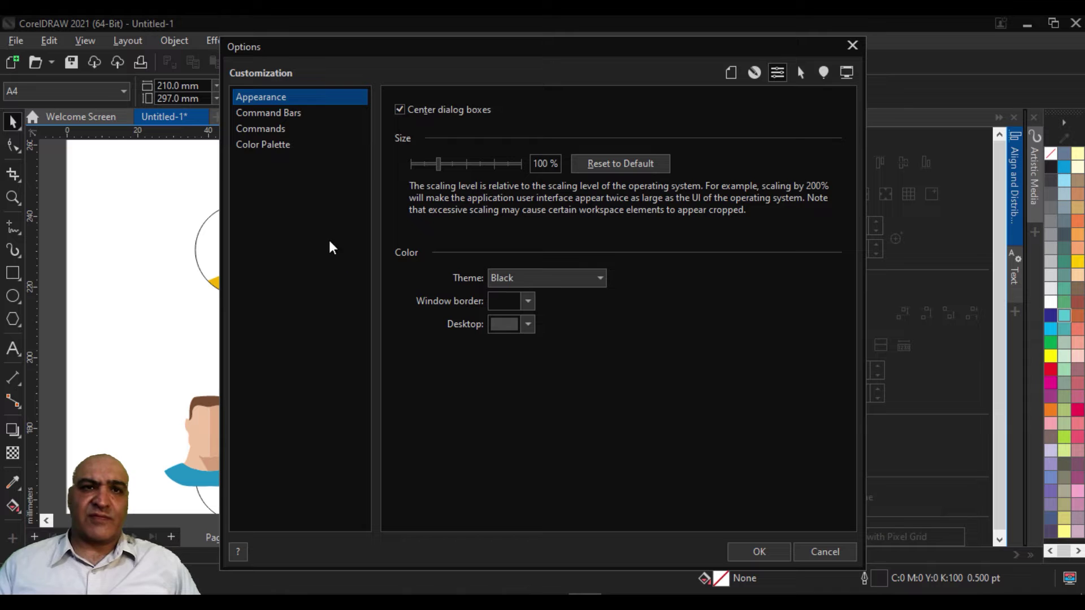
click(262, 129)
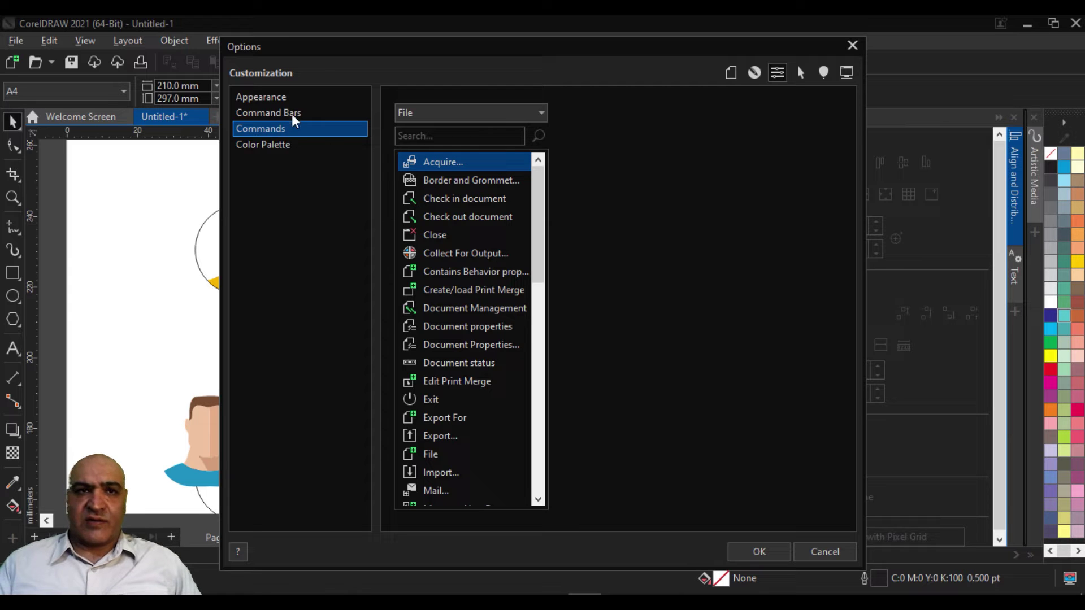
key(Up)
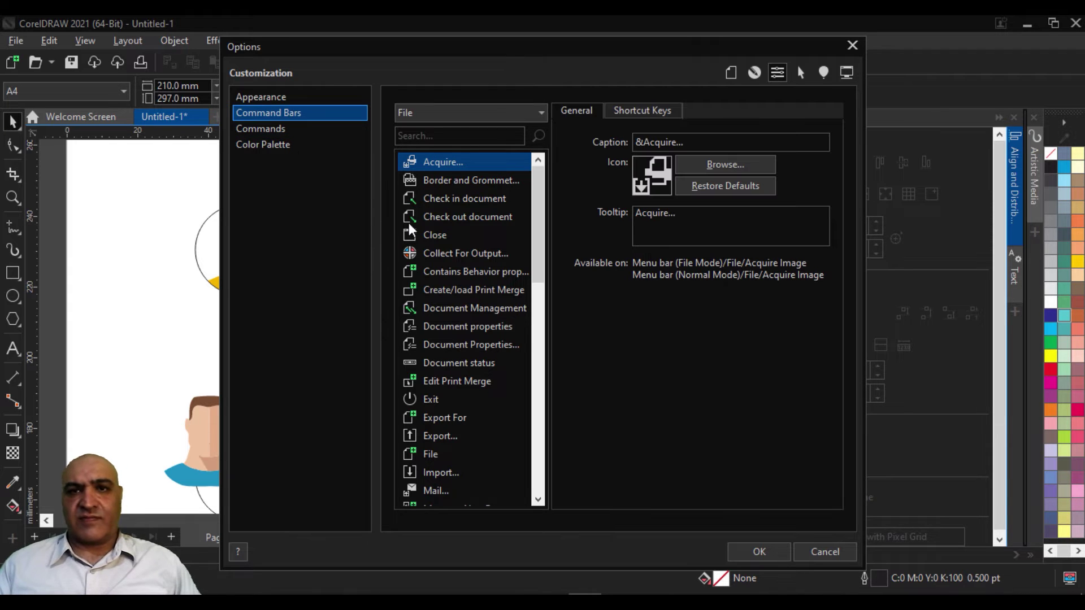
key(Down)
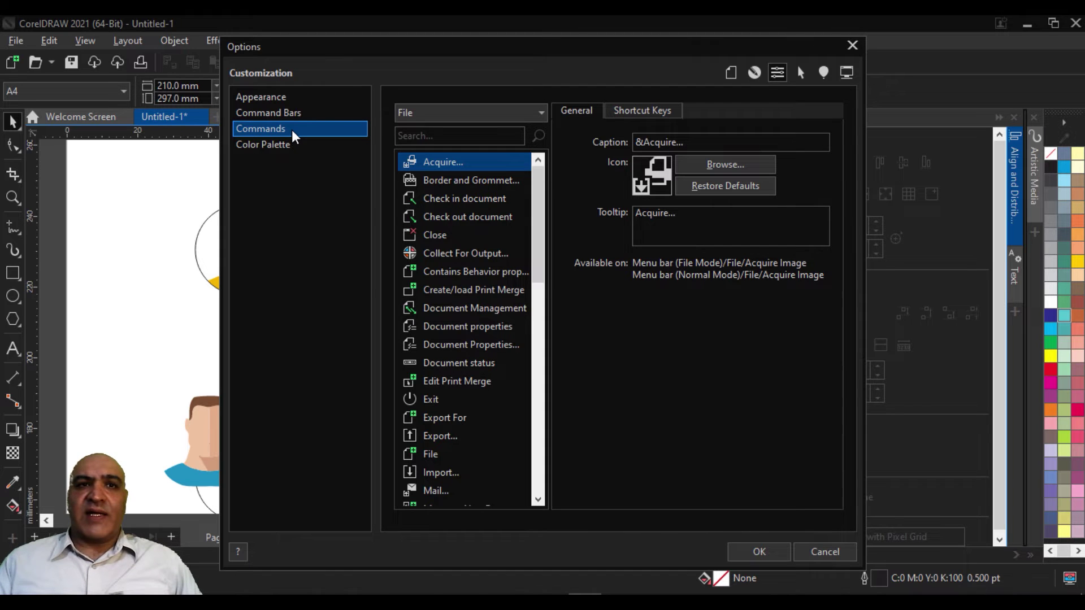
Step: Filter commands to Object, select Place Inside Frame, and show its Shortcut Keys settings
click(535, 113)
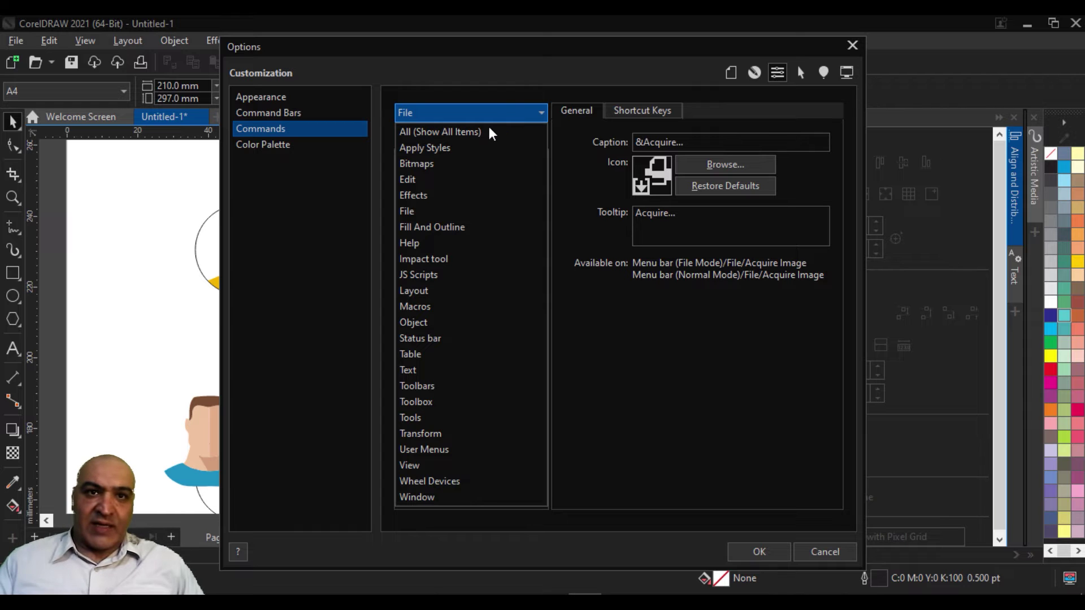
click(467, 323)
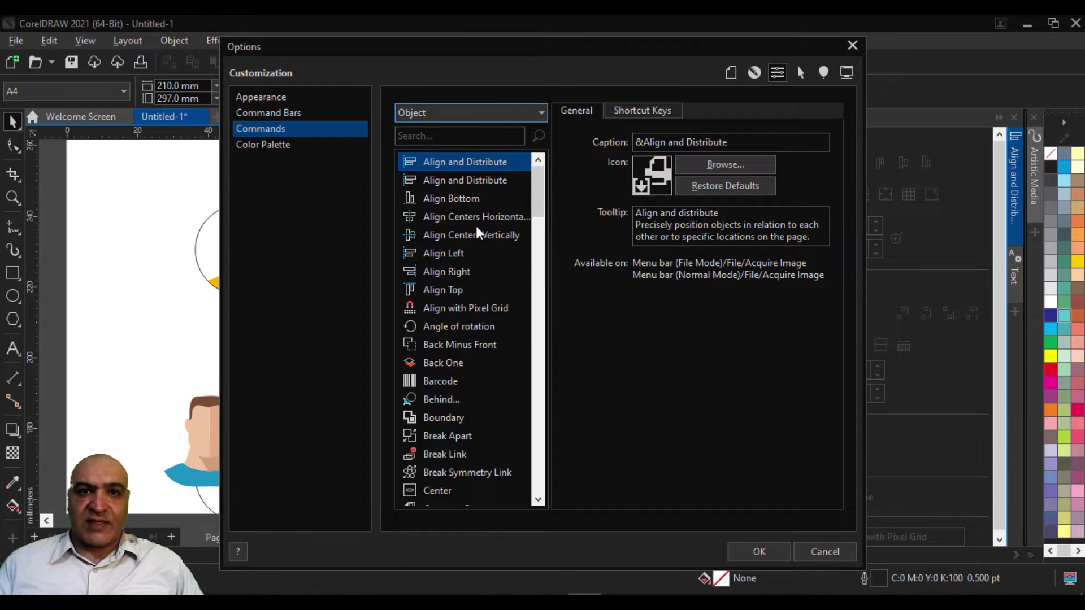
scroll(476, 231, down, 1)
scroll(489, 239, down, 1)
scroll(487, 239, down, 1)
scroll(487, 238, down, 2)
scroll(487, 239, down, 2)
scroll(487, 238, down, 15)
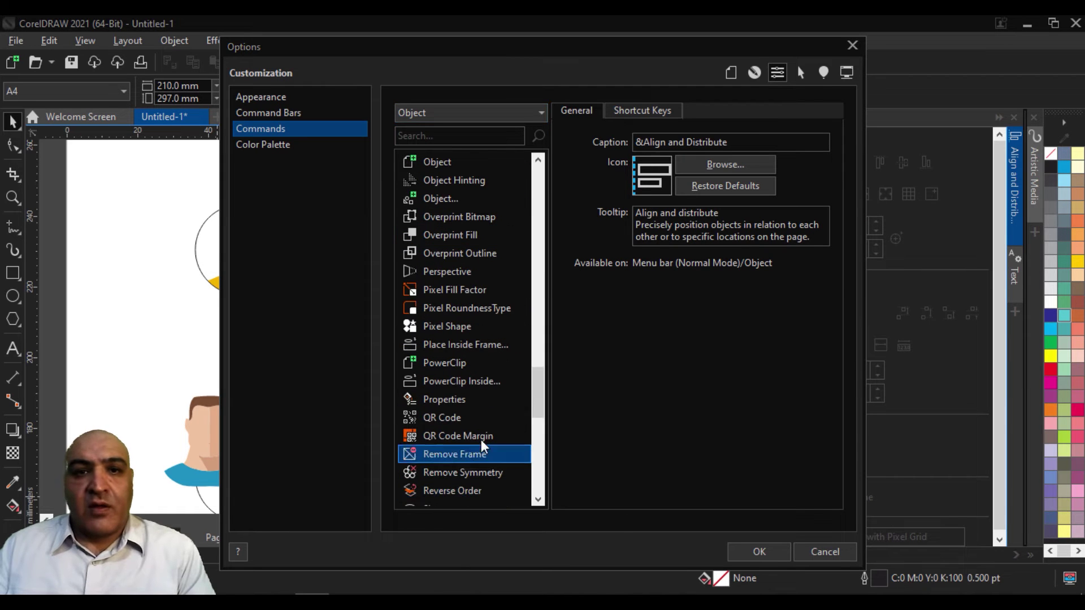
click(504, 347)
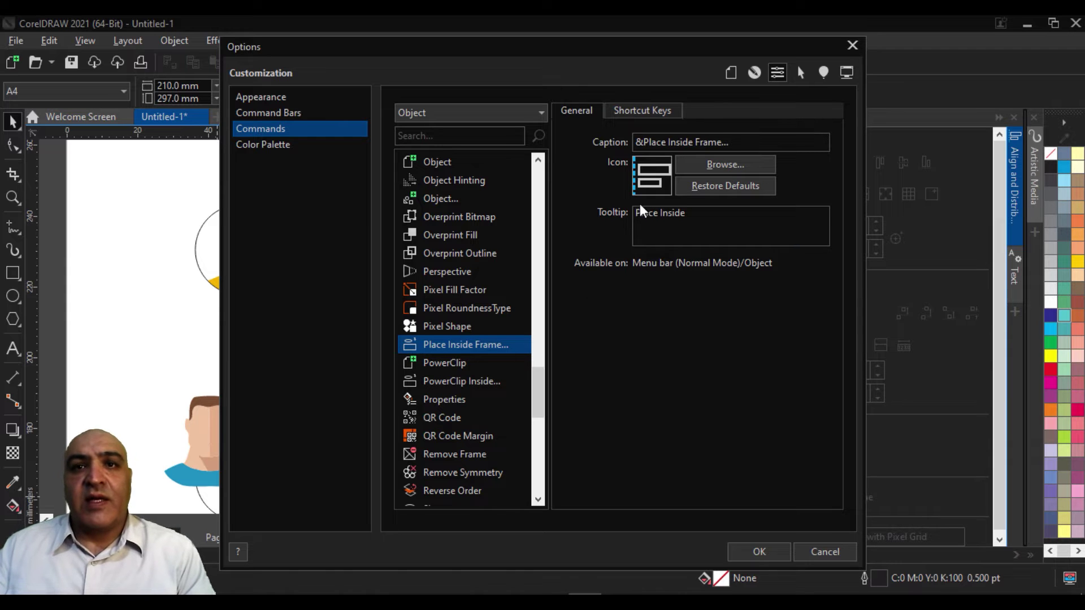
click(655, 113)
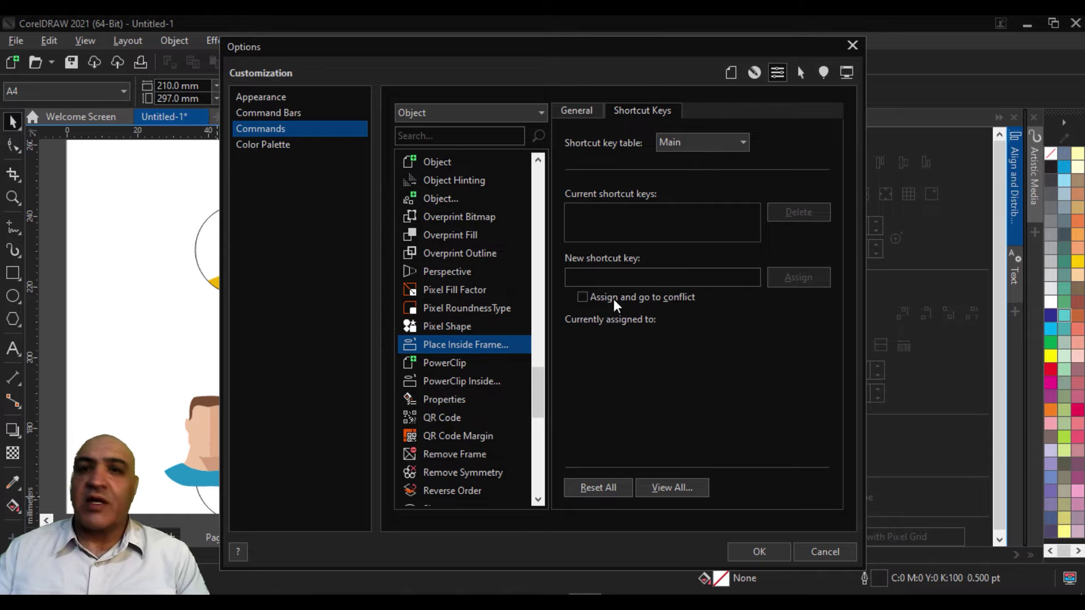
Step: Try Shift+P, Ctrl+C and Ctrl+P as shortcuts, clearing each after a conflict
click(630, 278)
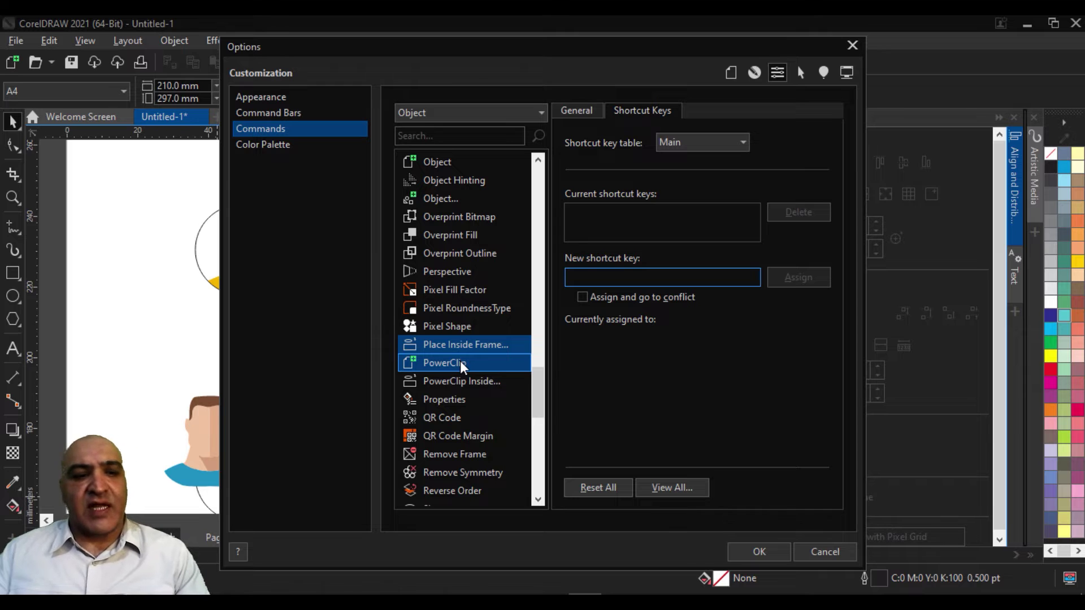
key(shift+p)
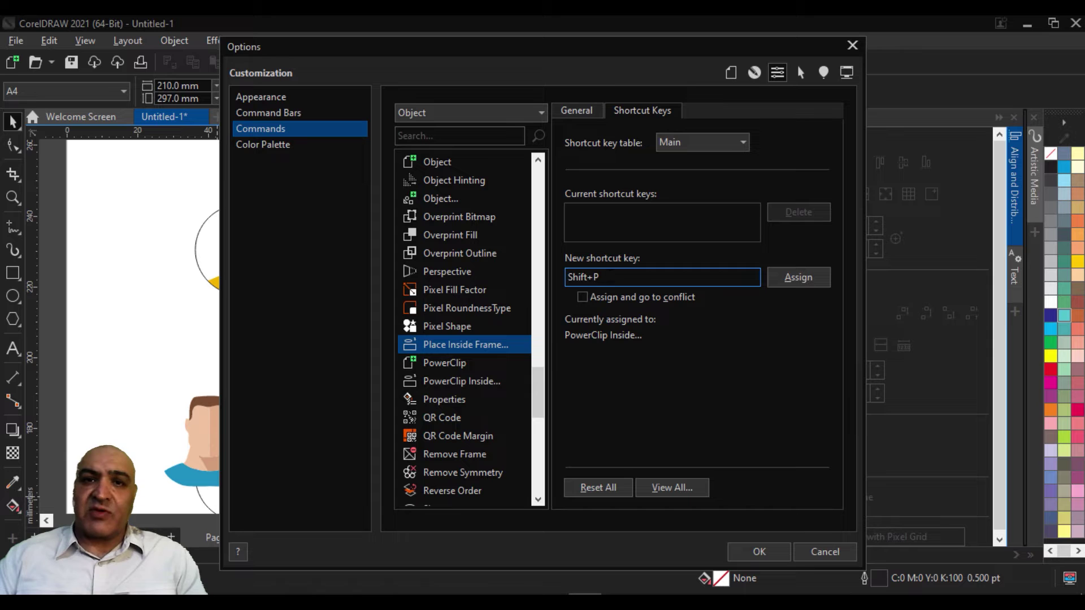
key(ctrl+c)
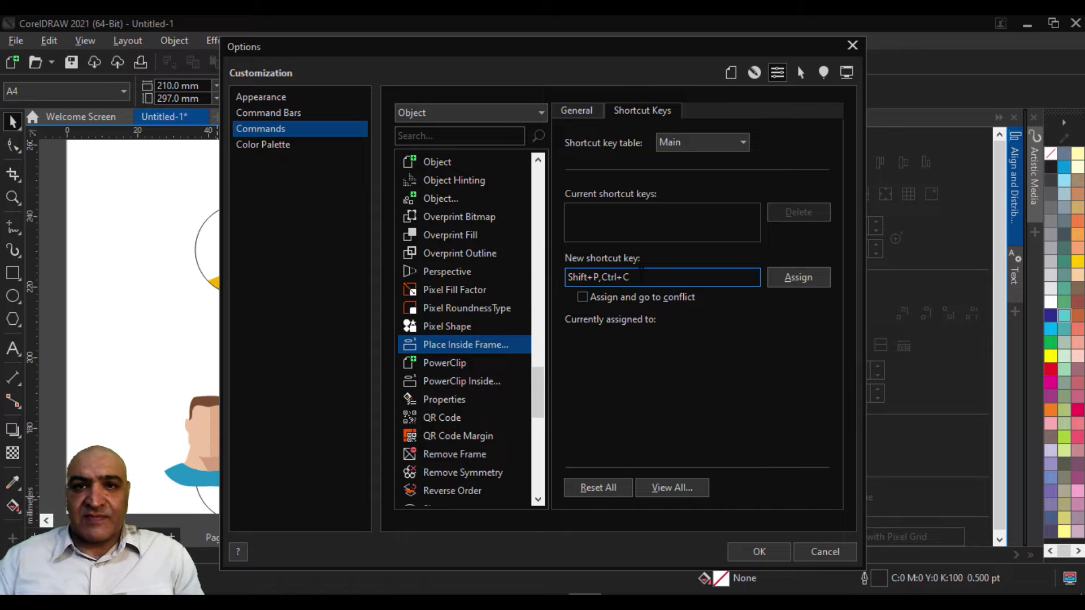
key(BackSpace)
key(BackSpace)
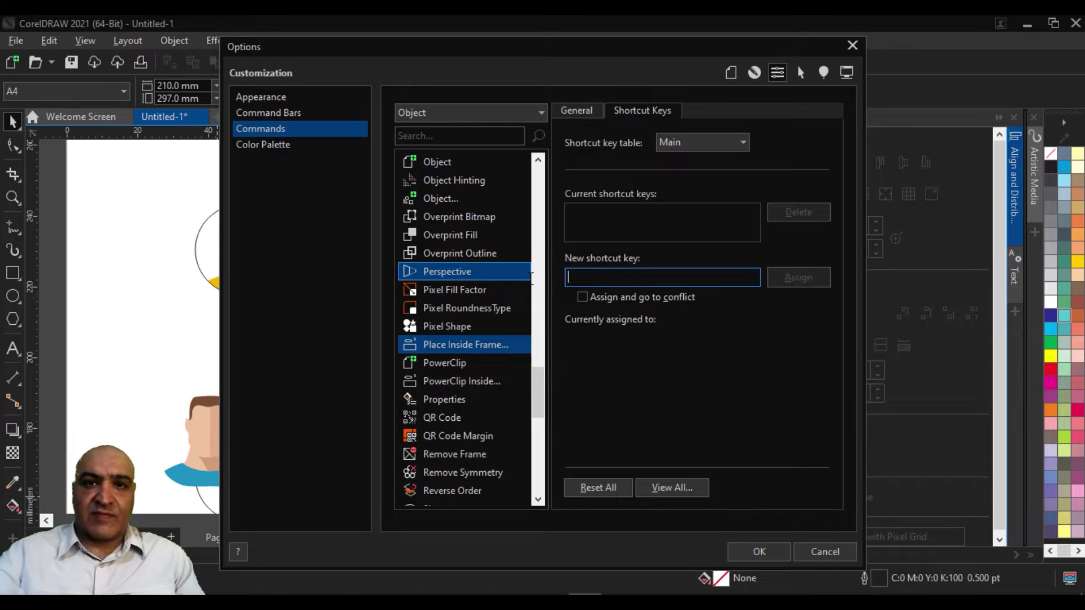
key(ctrl+c)
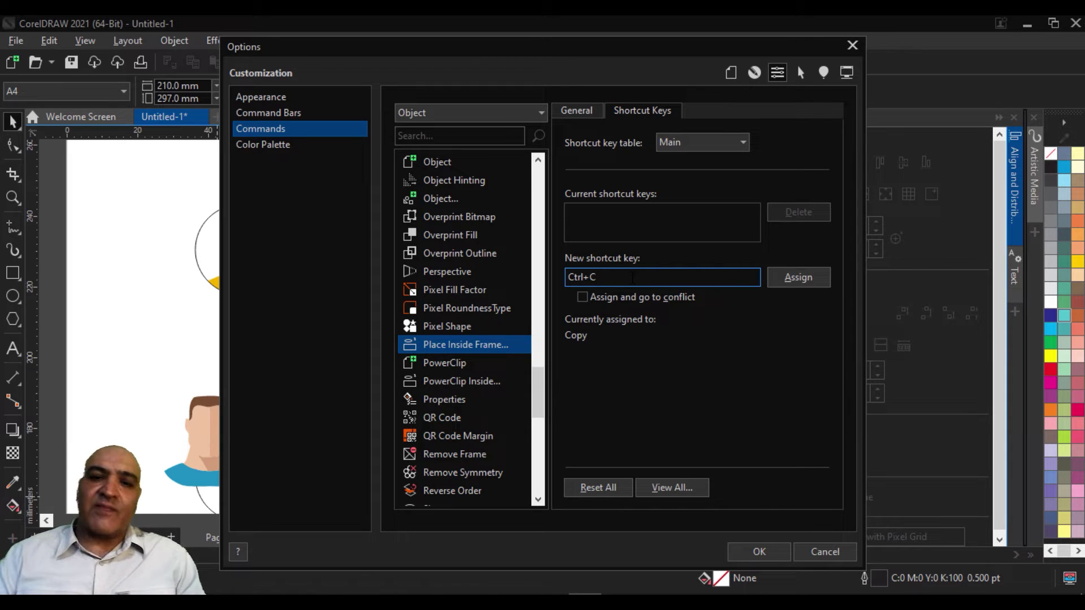
key(BackSpace)
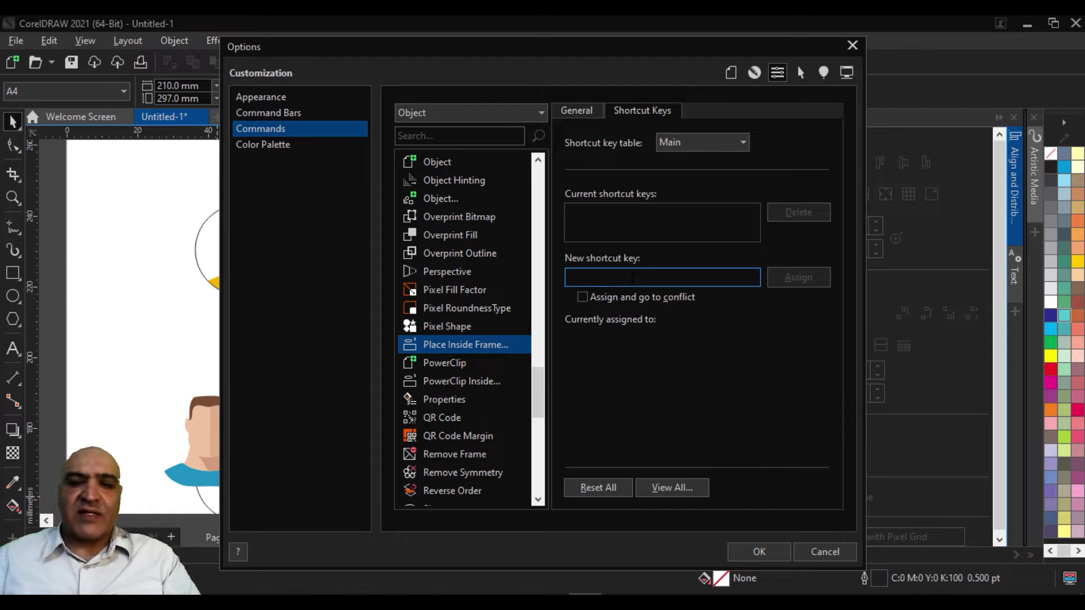
key(ctrl+p)
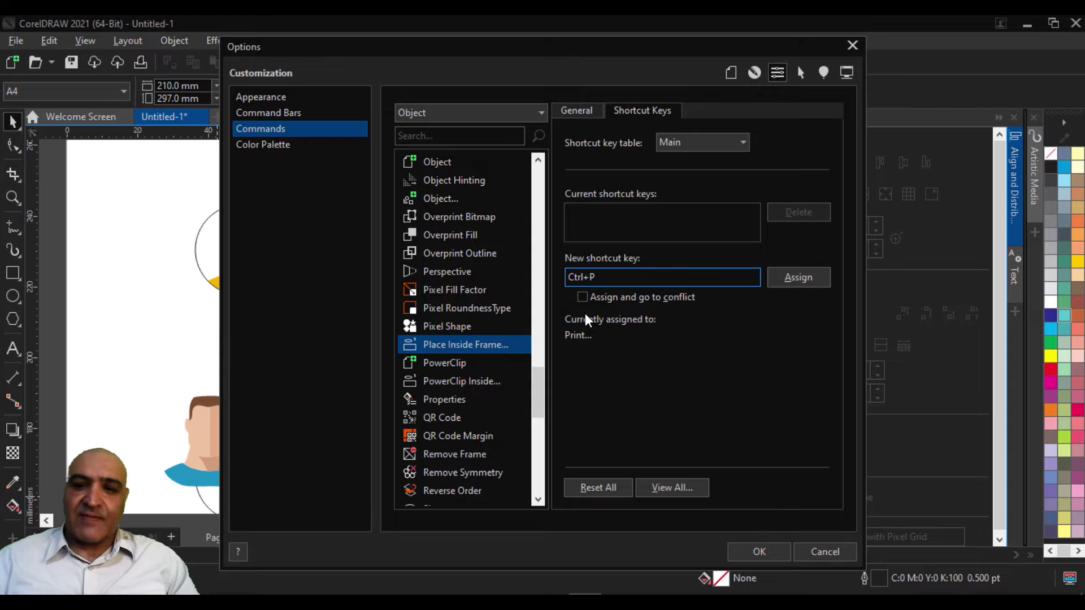
key(BackSpace)
Step: Assign Ctrl+Numpad 1 to Place Inside Frame and confirm the options with OK
key(ctrl+KP_1)
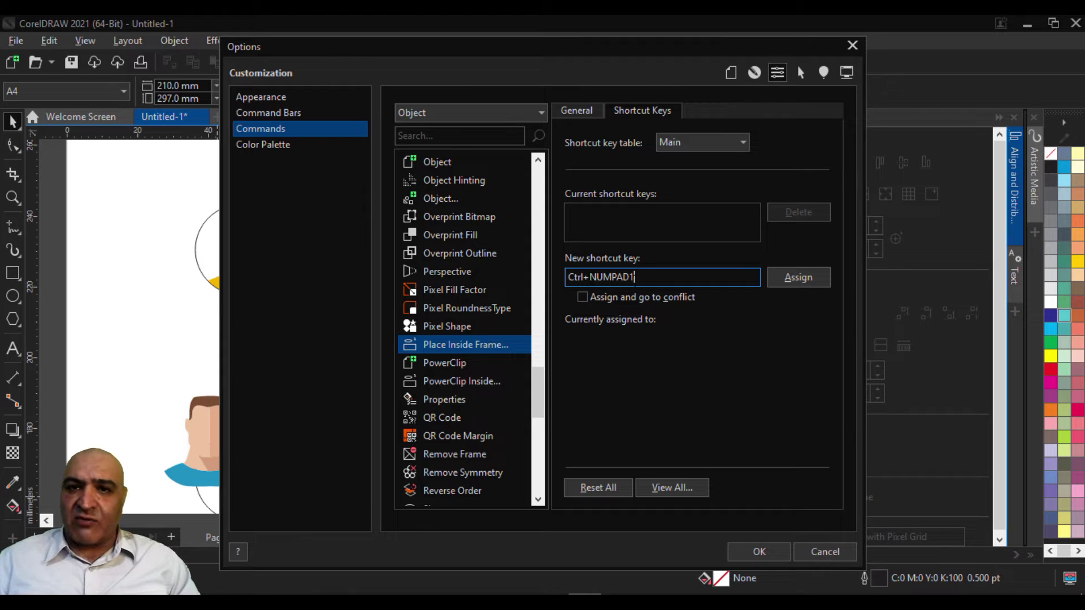
key(BackSpace)
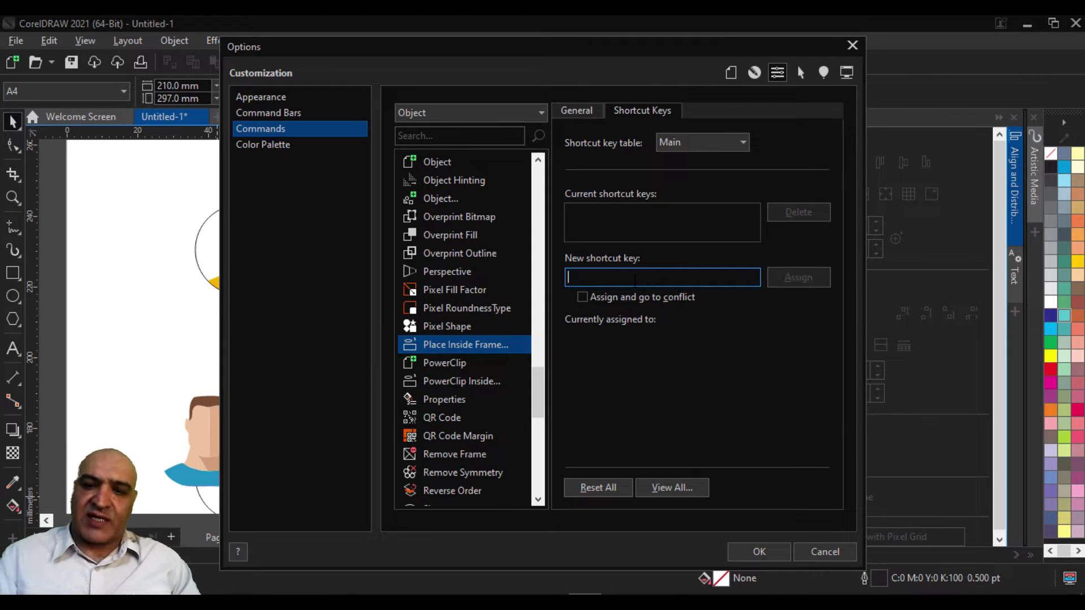
key(ctrl+KP_1)
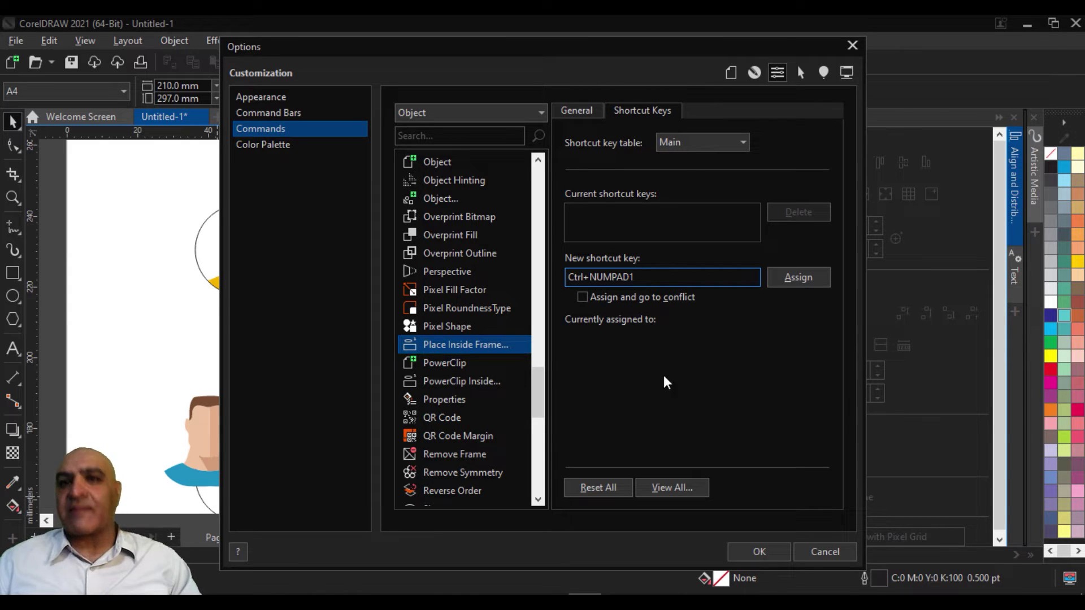
click(815, 279)
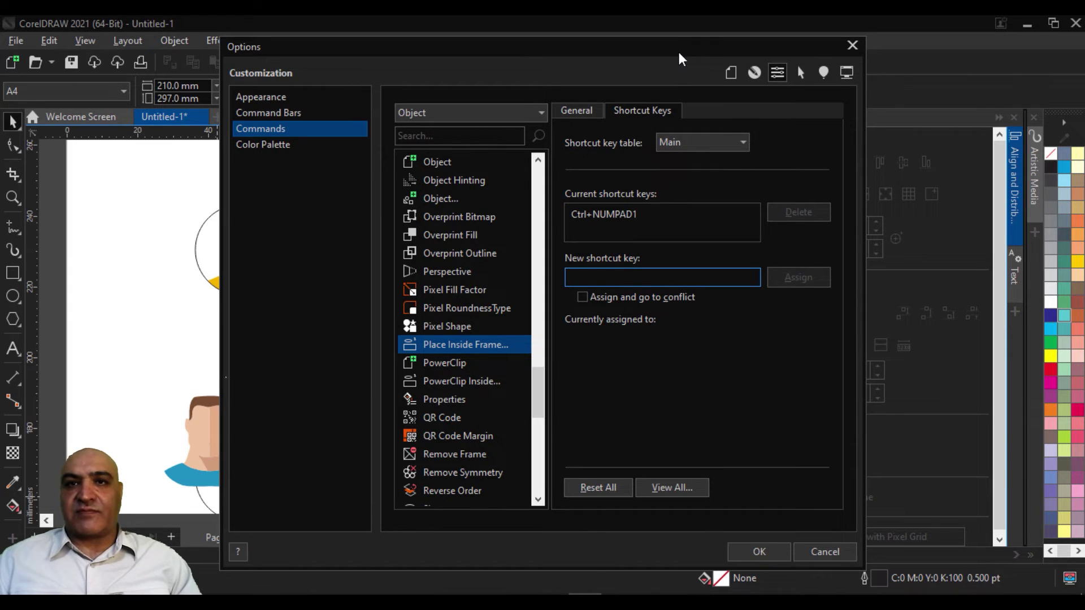
drag(679, 52, 444, 61)
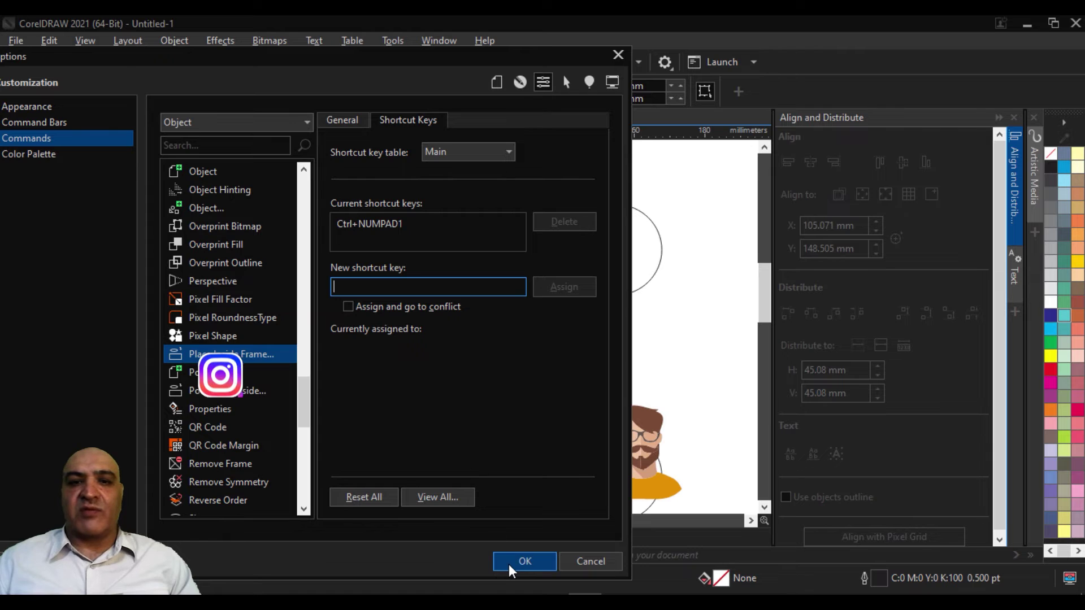
click(511, 563)
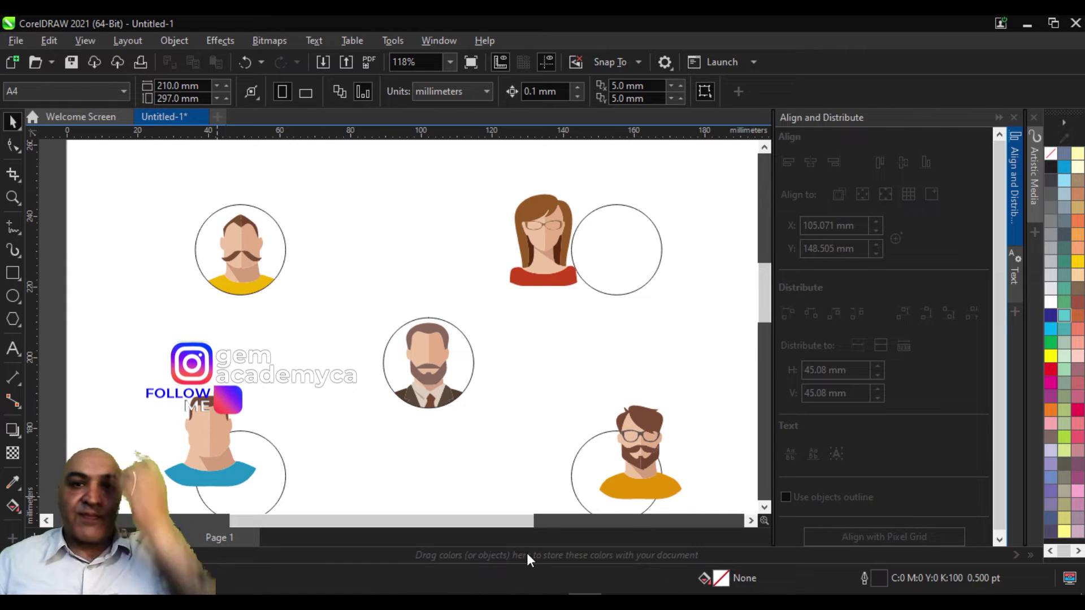
Step: PowerClip the bespectacled woman avatar into the upper-right circle, enlarged and centred to fill it
click(543, 221)
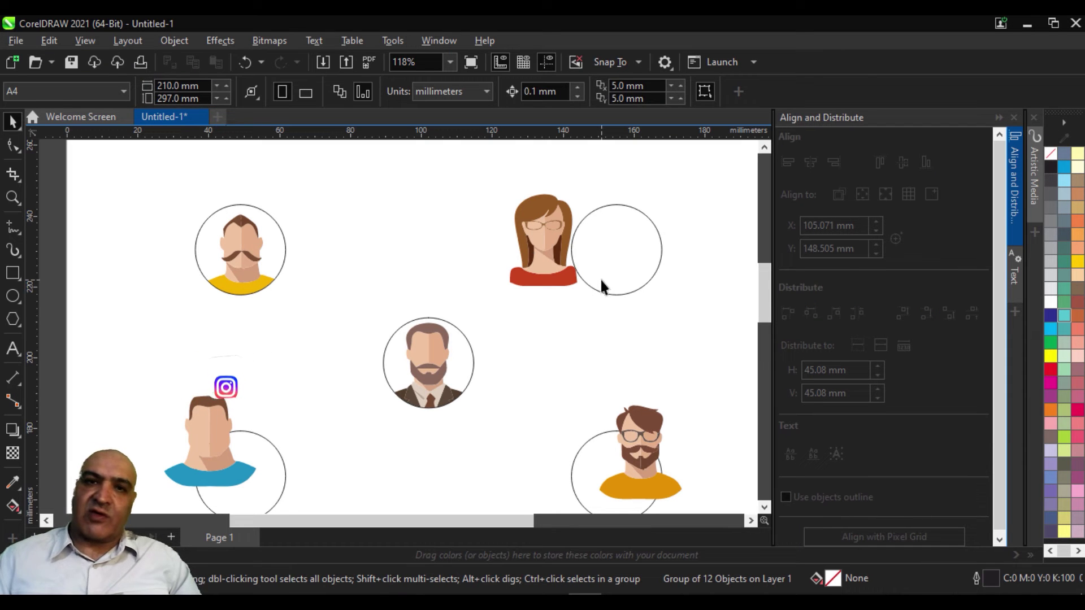
click(600, 278)
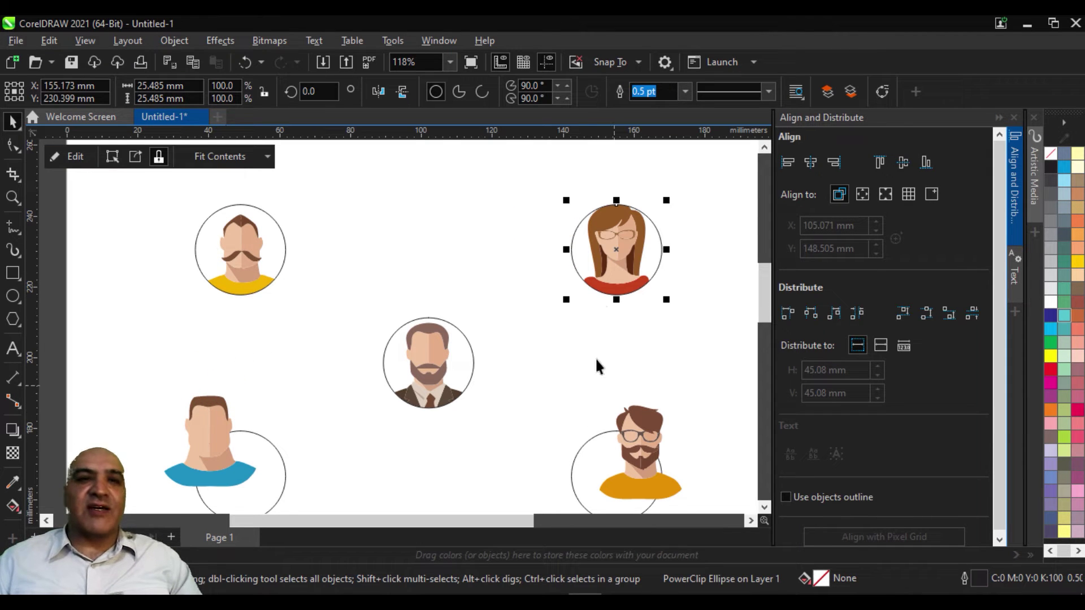
ctrl+click(624, 215)
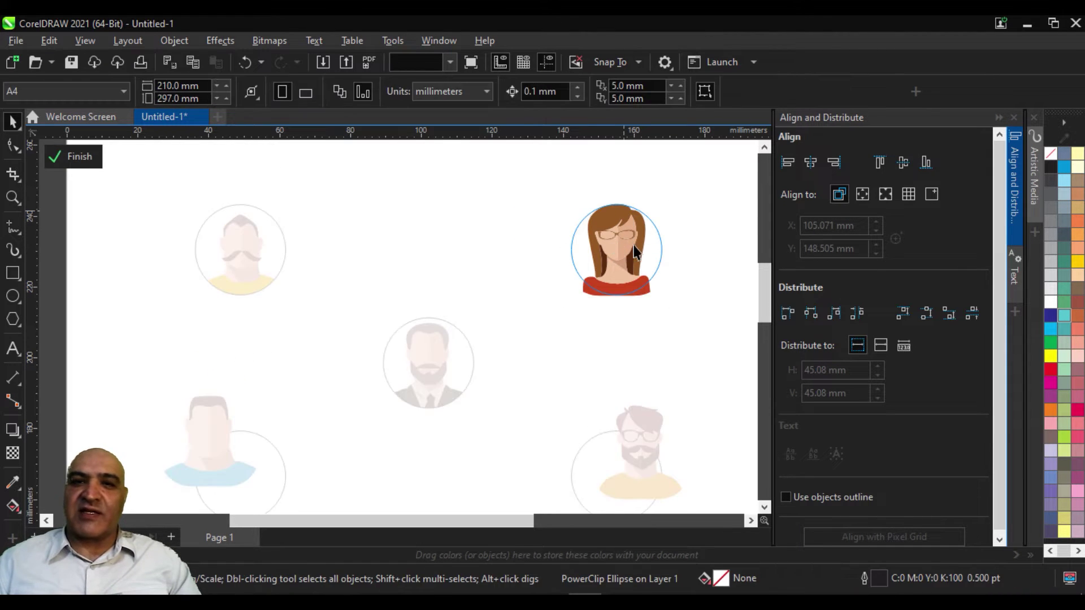
scroll(638, 225, up, 3)
click(639, 224)
drag(663, 185, 658, 210)
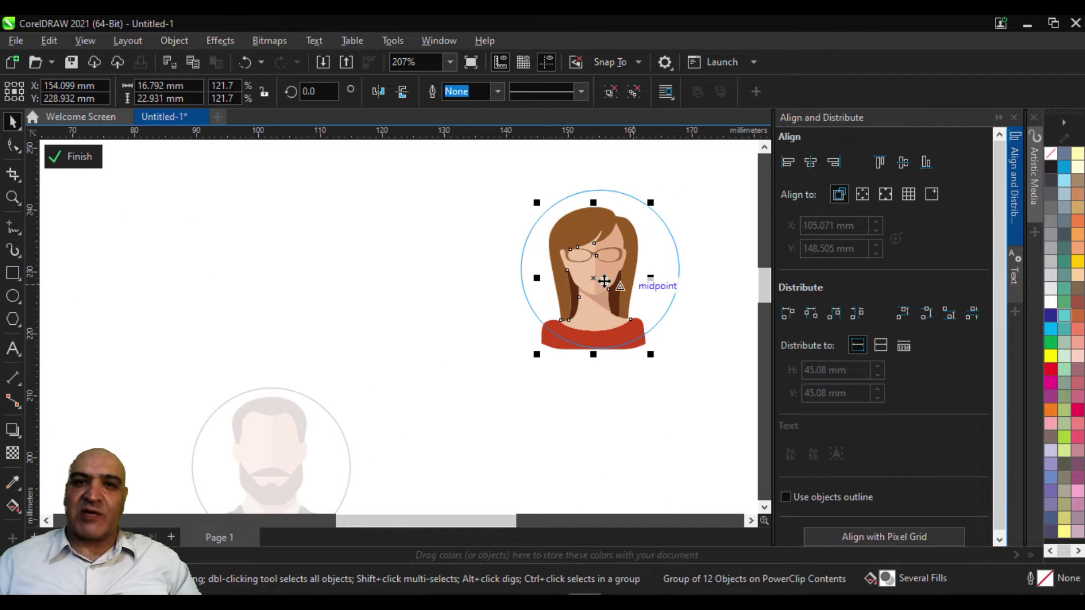
mouse_move(594, 278)
mouse_down()
mouse_move(606, 283)
mouse_move(593, 308)
mouse_move(601, 280)
mouse_up()
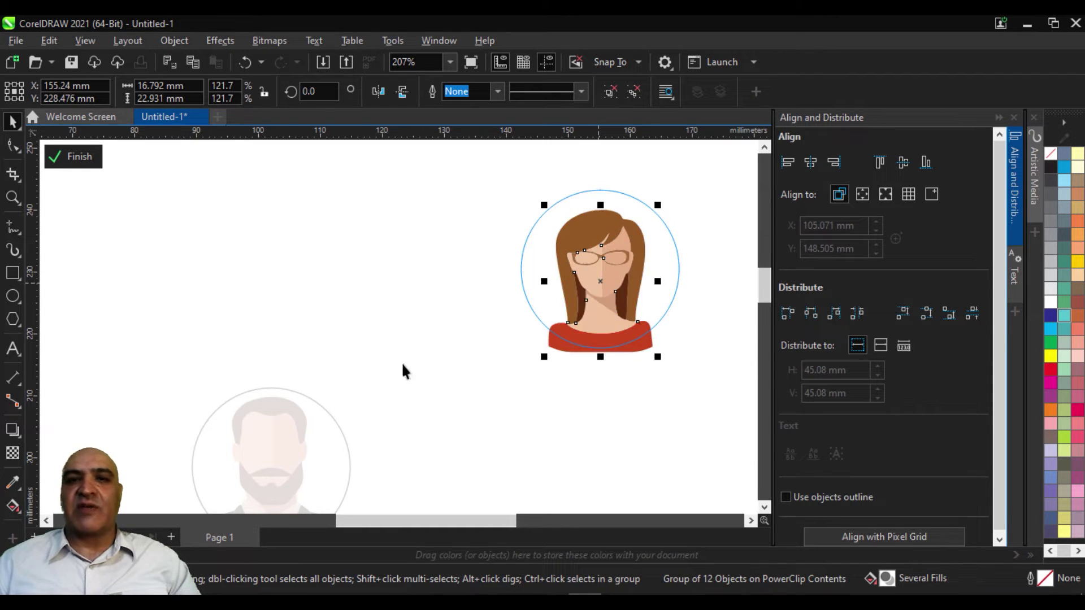
click(80, 157)
scroll(359, 260, down, 1)
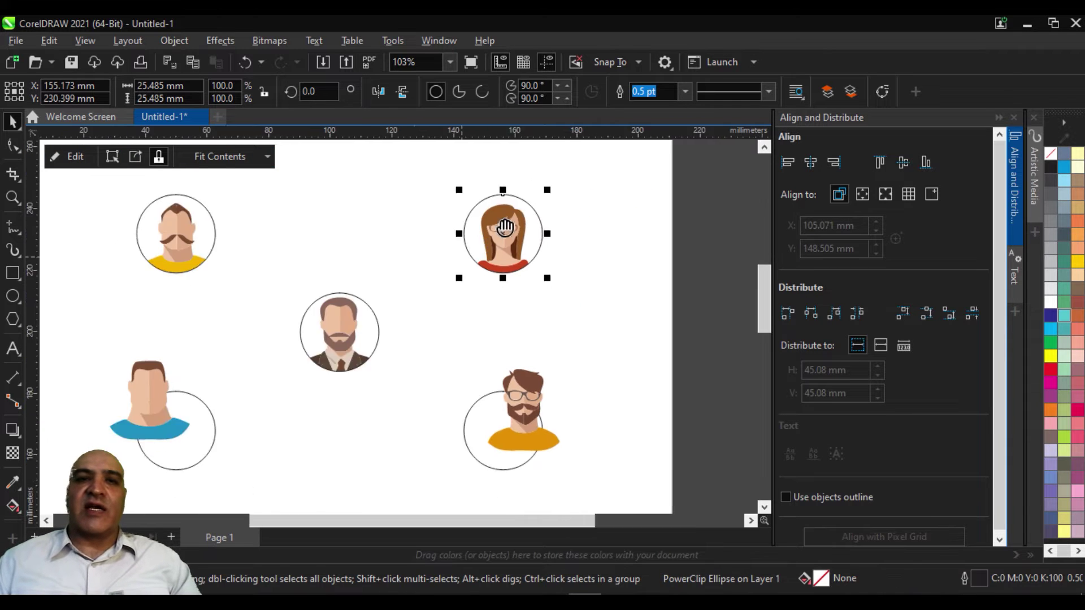
Step: PowerClip the bearded avatar with glasses into its circle, shrunk and repositioned to fit
scroll(504, 228, down, 2)
scroll(586, 323, up, 3)
click(639, 264)
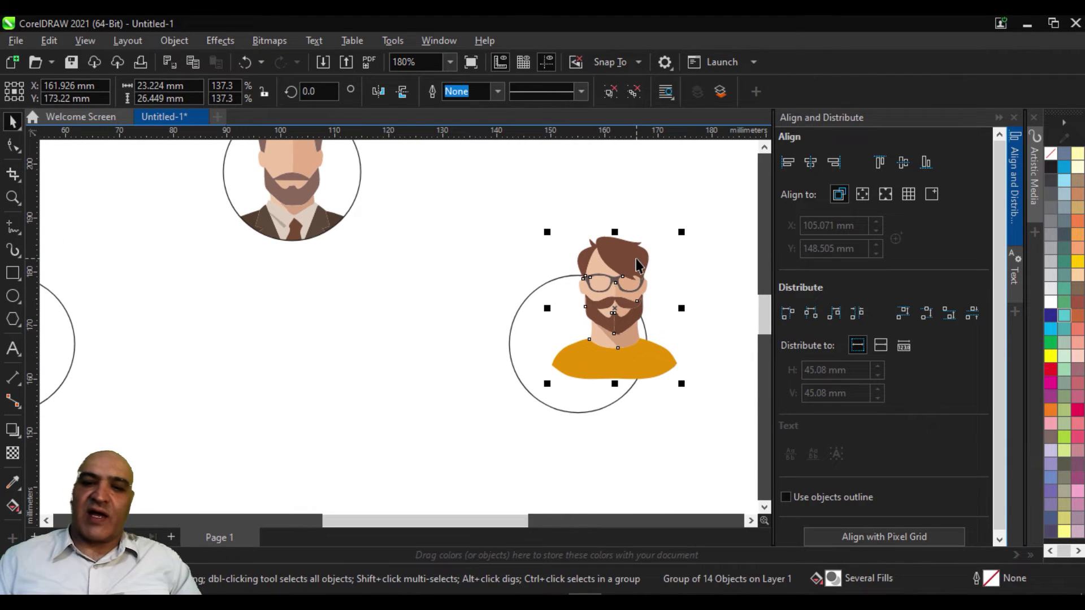
click(521, 323)
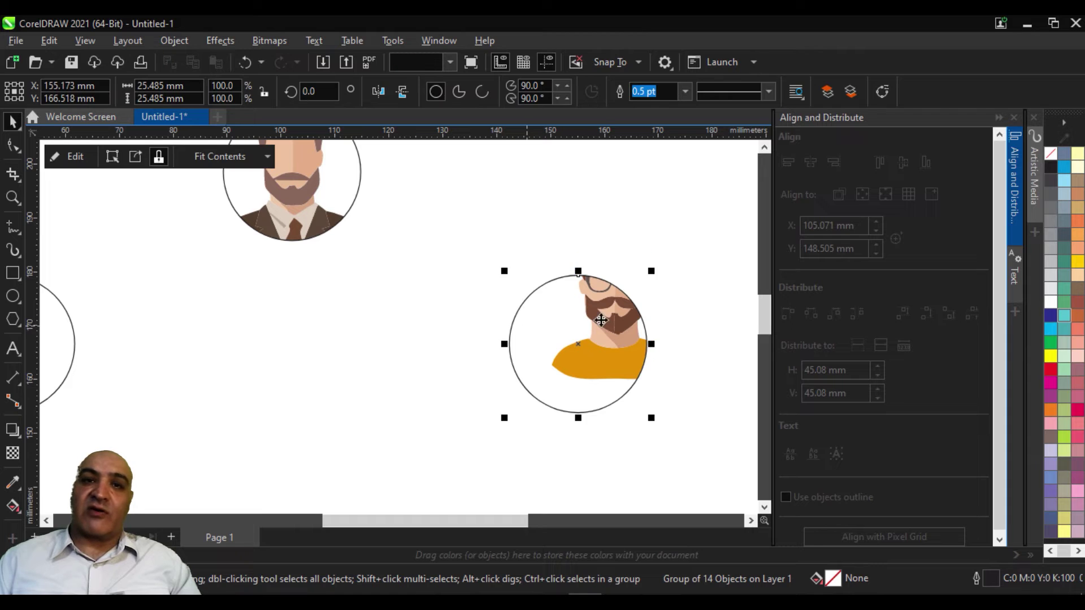
ctrl+click(601, 320)
mouse_move(609, 326)
mouse_down()
mouse_move(568, 372)
mouse_move(585, 355)
mouse_up()
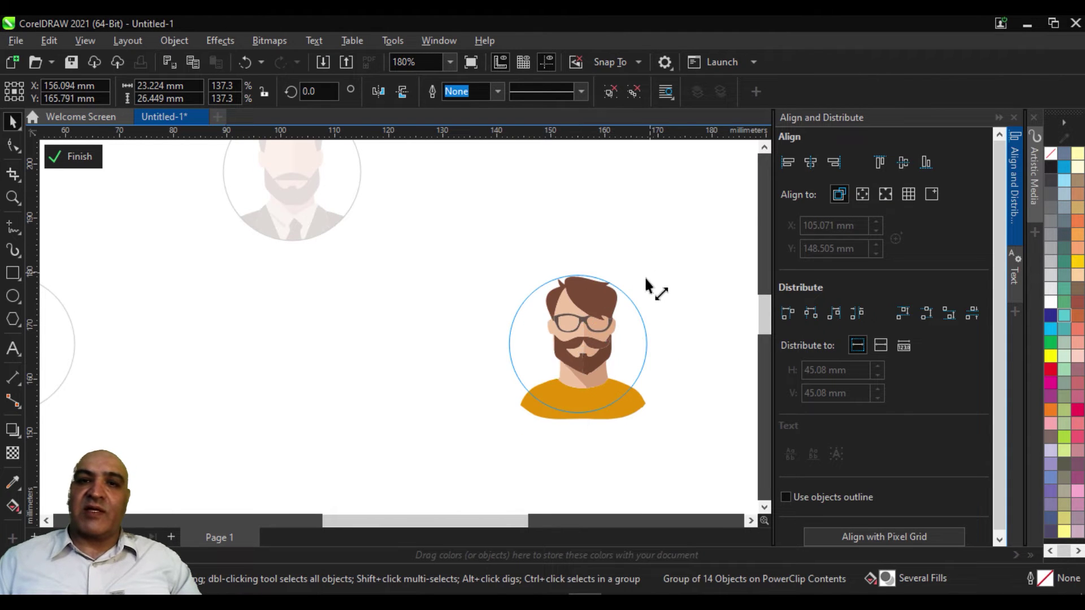
drag(648, 284, 639, 288)
drag(576, 353, 574, 361)
click(431, 261)
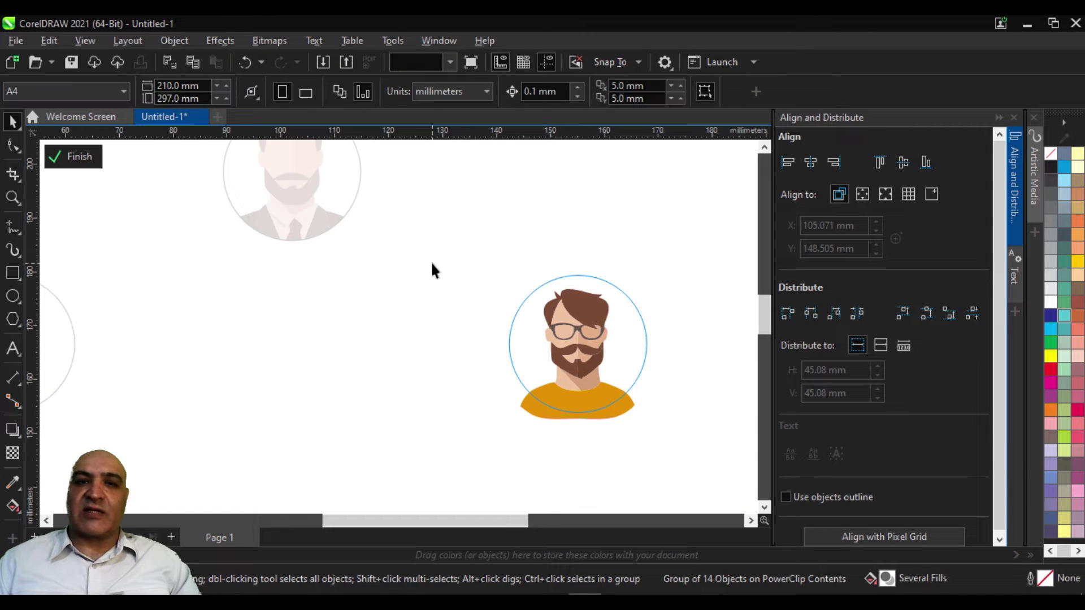
click(74, 156)
scroll(238, 317, down, 2)
Step: PowerClip the blue-shirted avatar into the lower-left circle, resized and centred with snapping off
drag(249, 337, 533, 356)
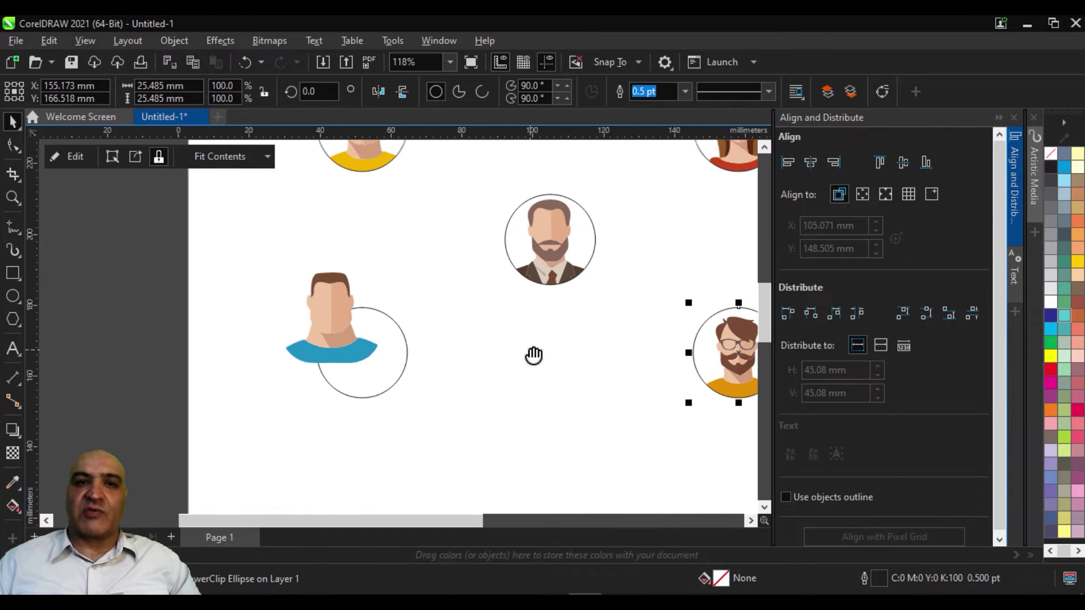
click(336, 306)
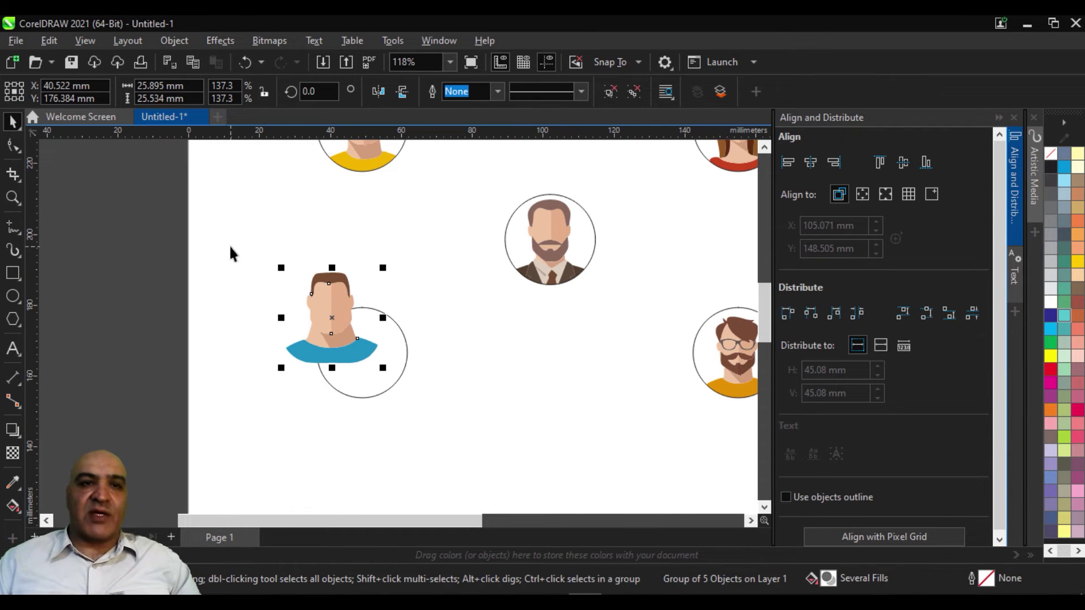
click(361, 371)
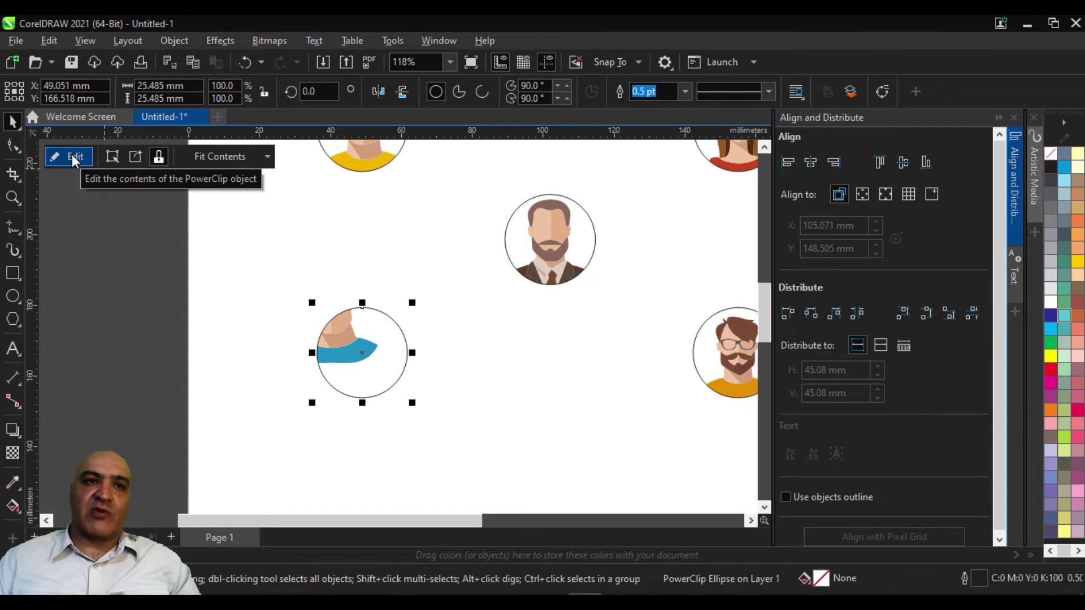
double_click(355, 350)
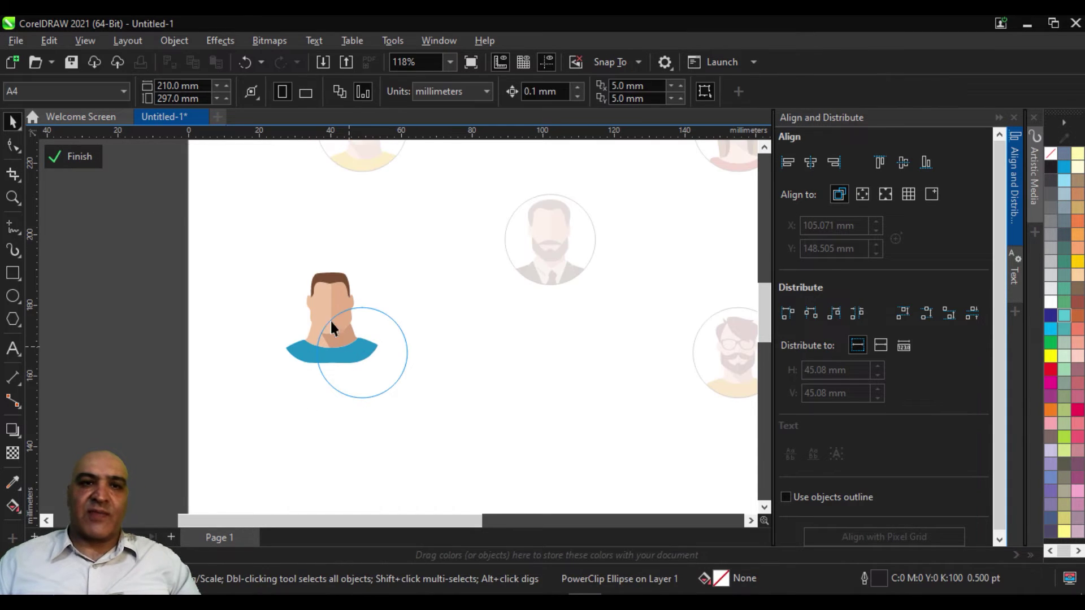
drag(337, 307, 367, 352)
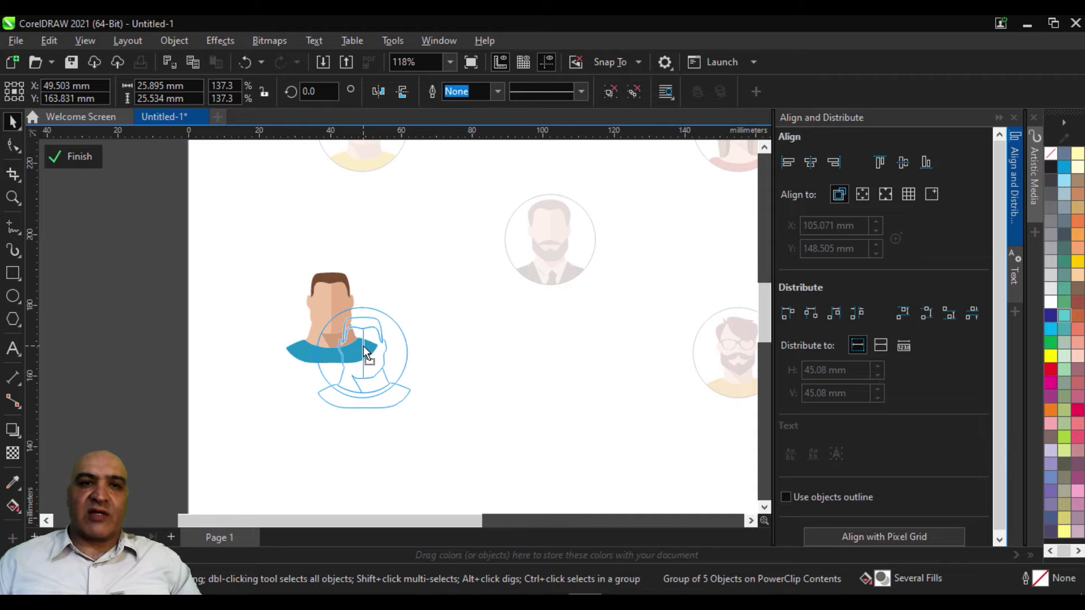
drag(411, 314, 399, 327)
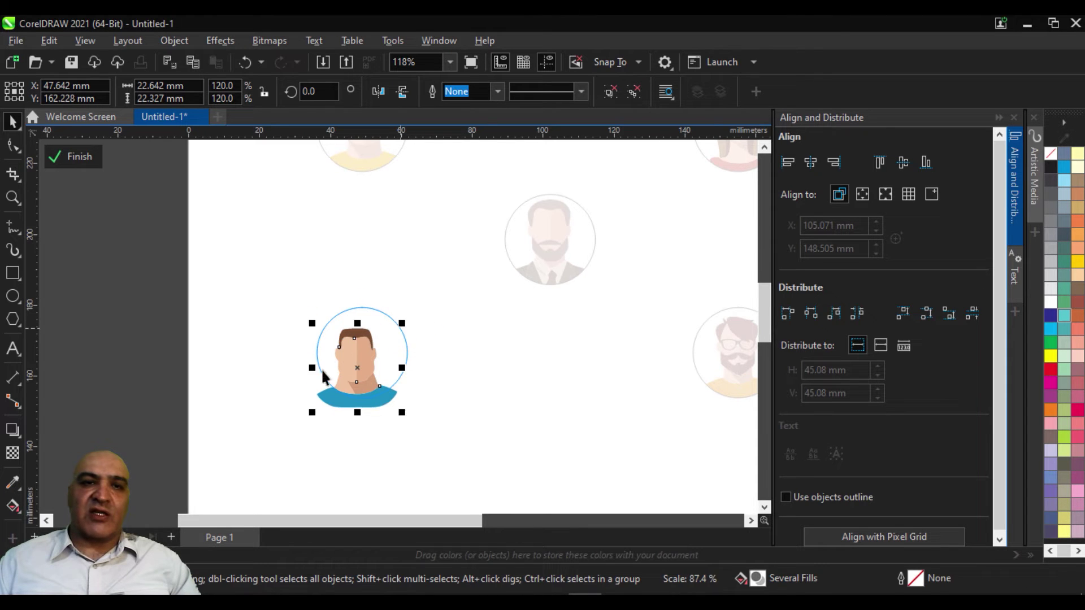
scroll(337, 328, up, 3)
drag(358, 419, 388, 398)
click(575, 62)
click(79, 157)
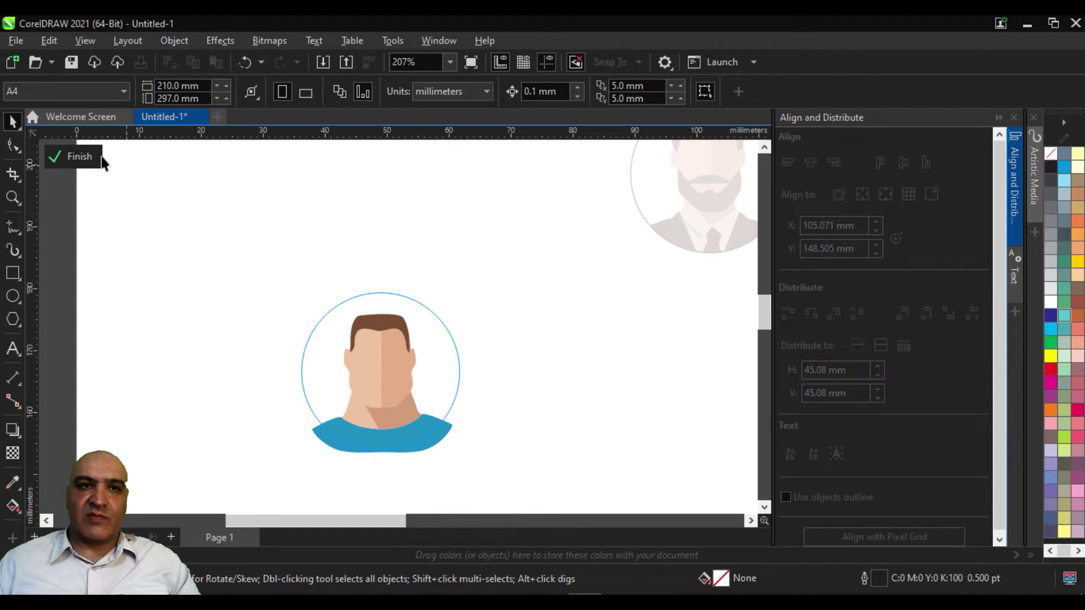
Step: Select all five avatar circles and give them dotted outlines, settling on 1.0 pt width
drag(368, 379, 399, 382)
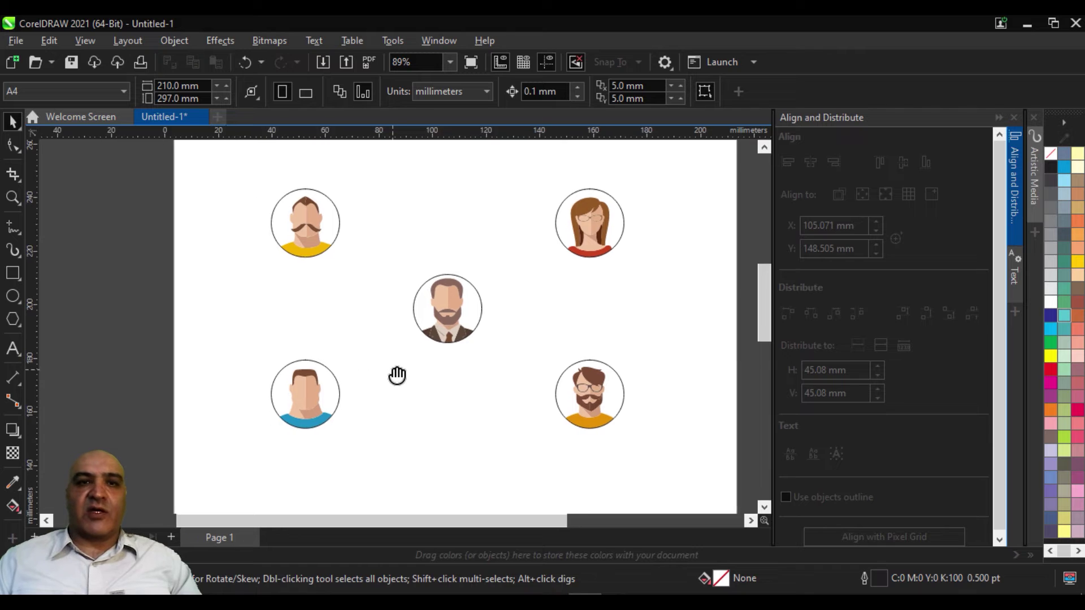
drag(253, 170, 656, 455)
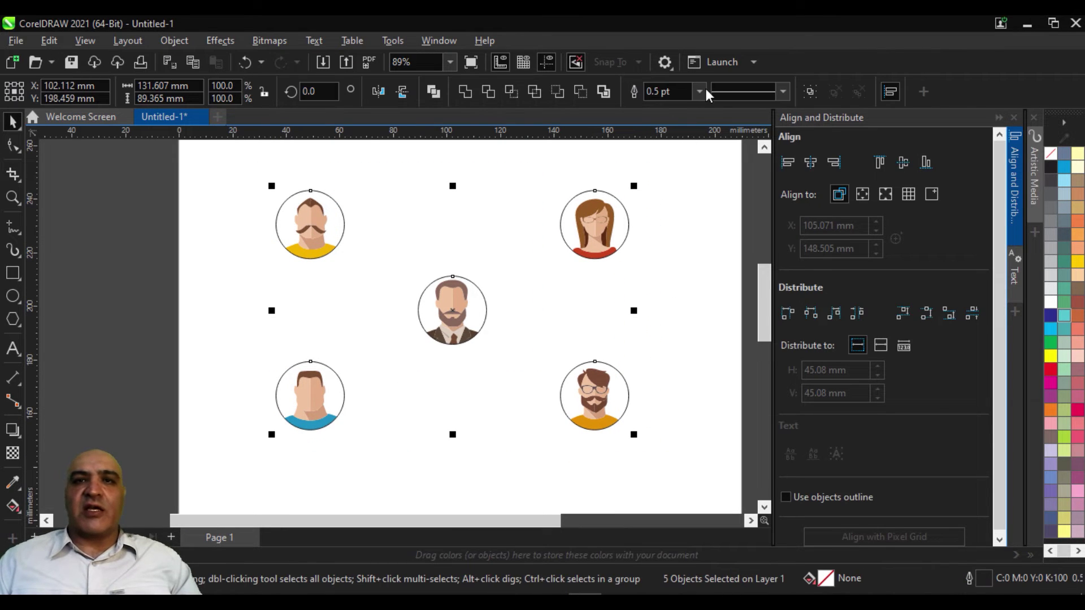
click(701, 93)
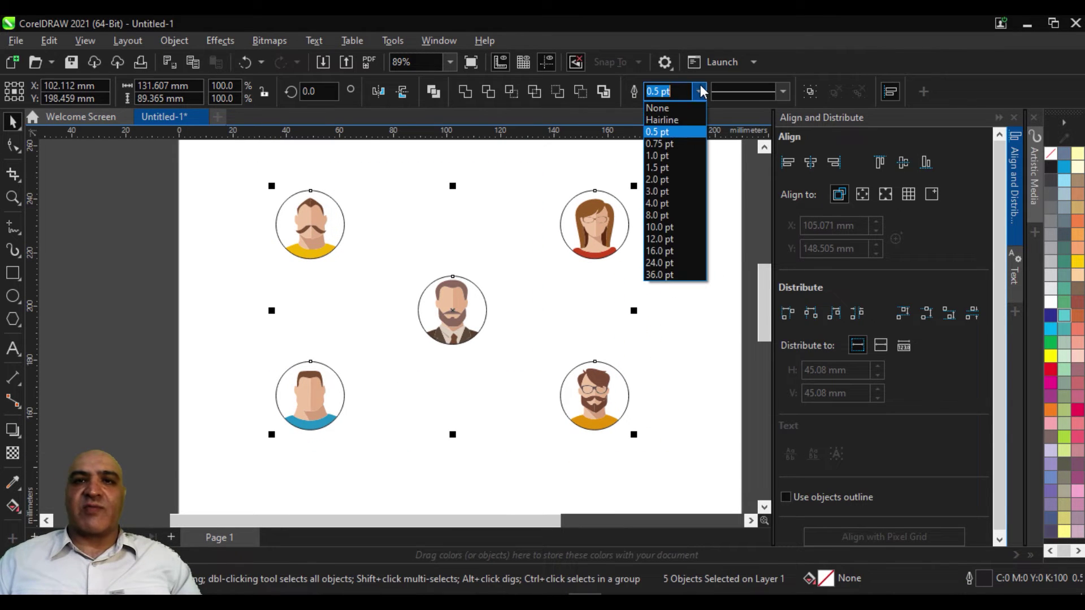
click(683, 169)
click(782, 91)
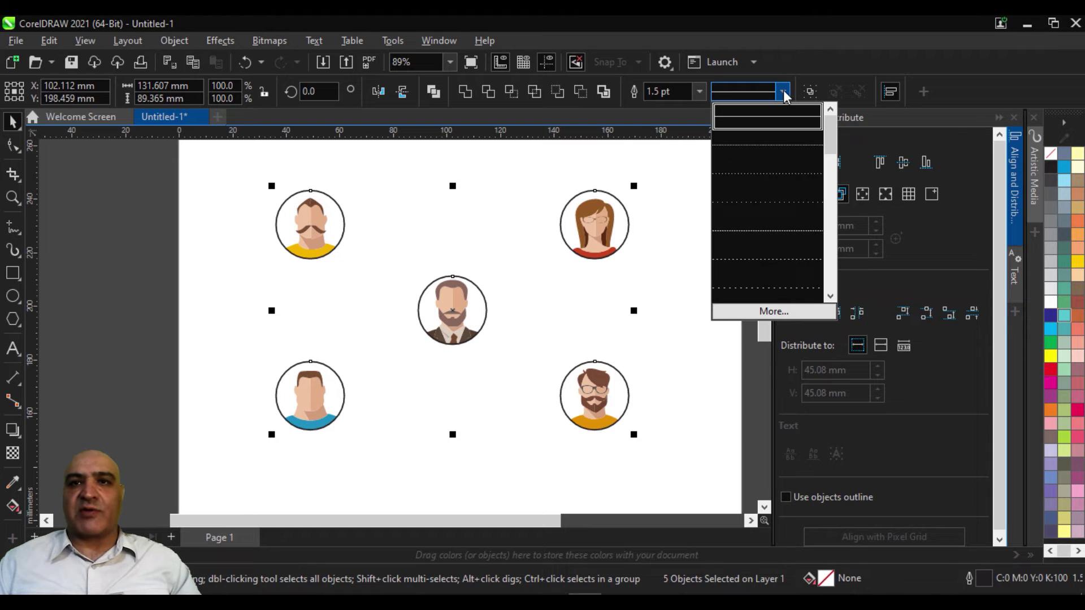
click(745, 171)
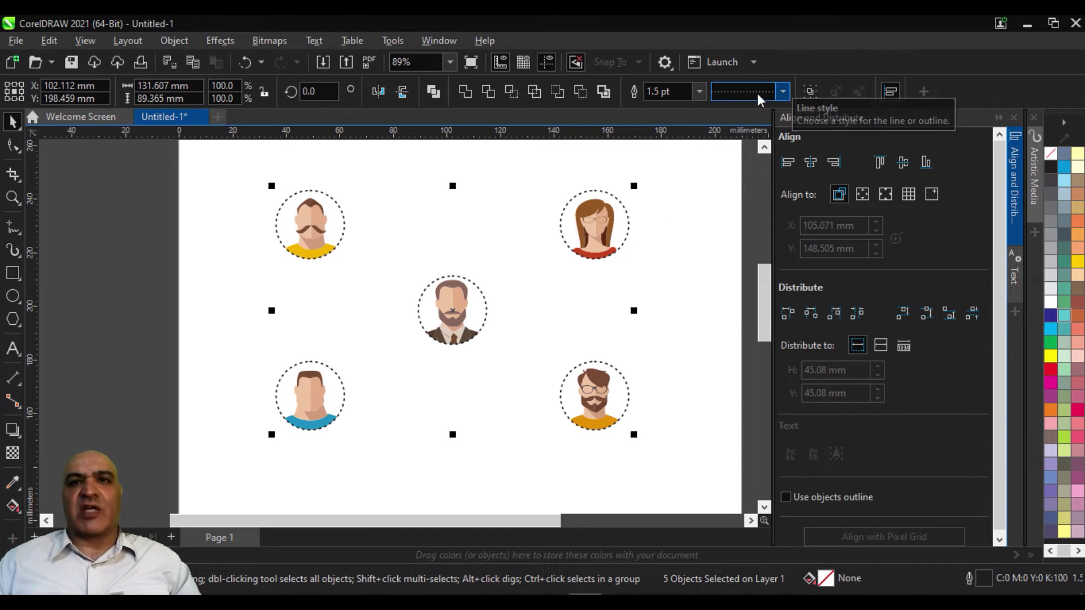
click(698, 92)
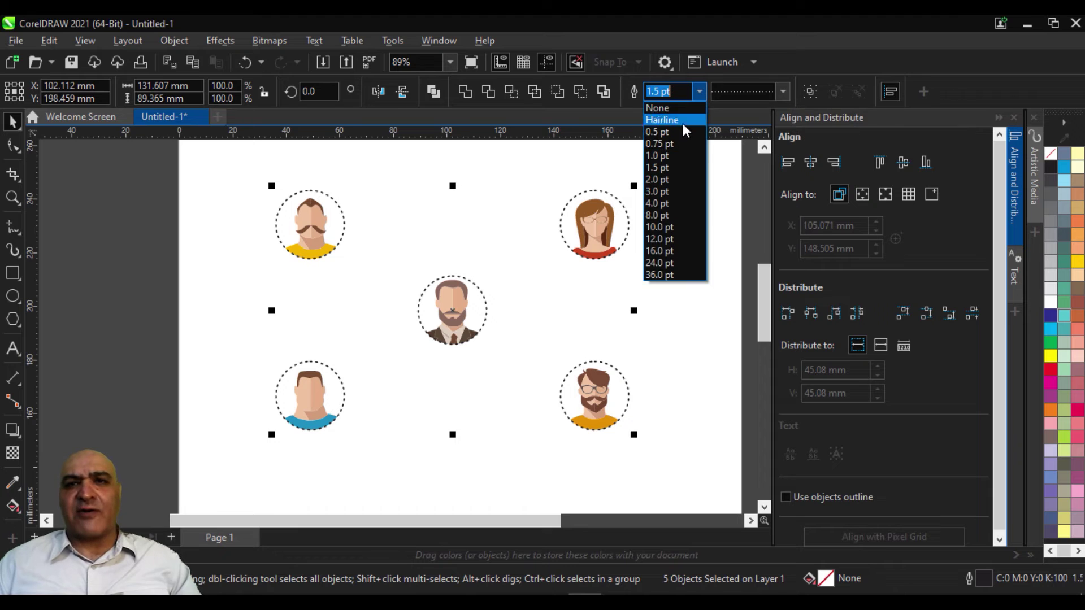
click(679, 156)
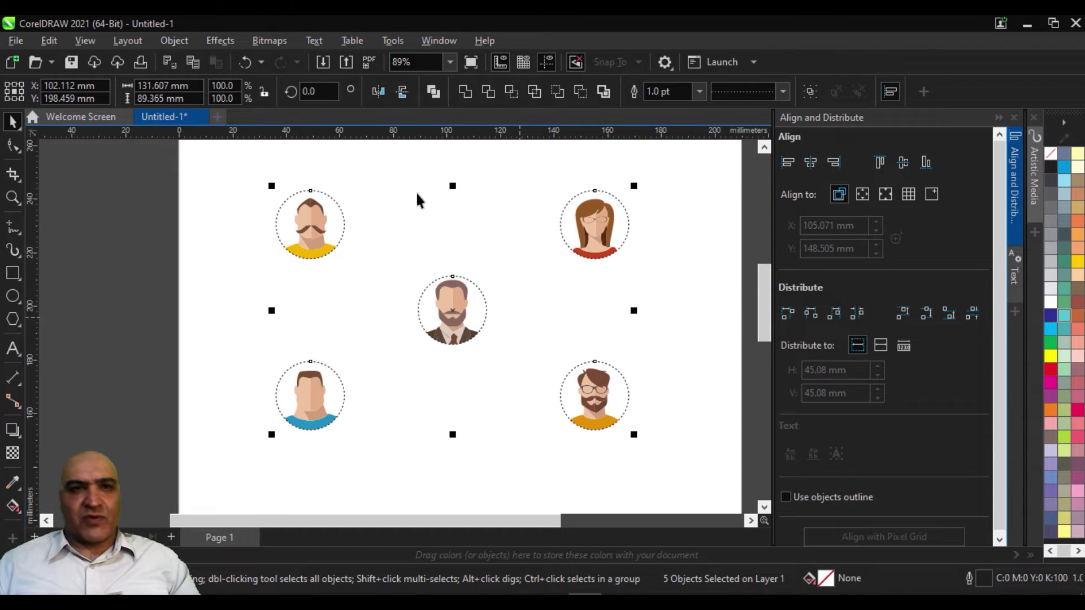
click(238, 189)
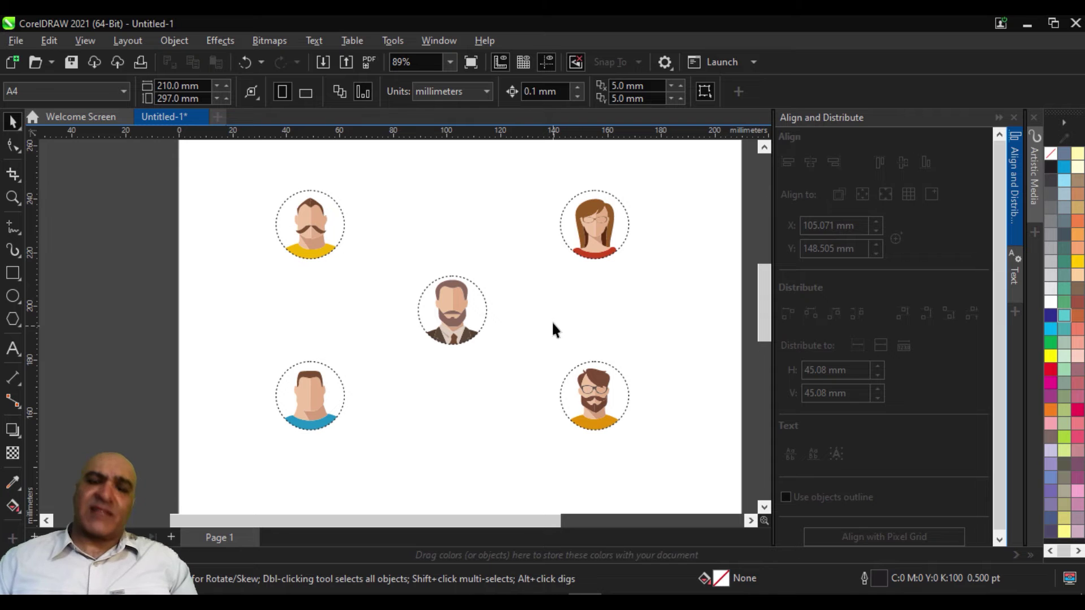
click(447, 300)
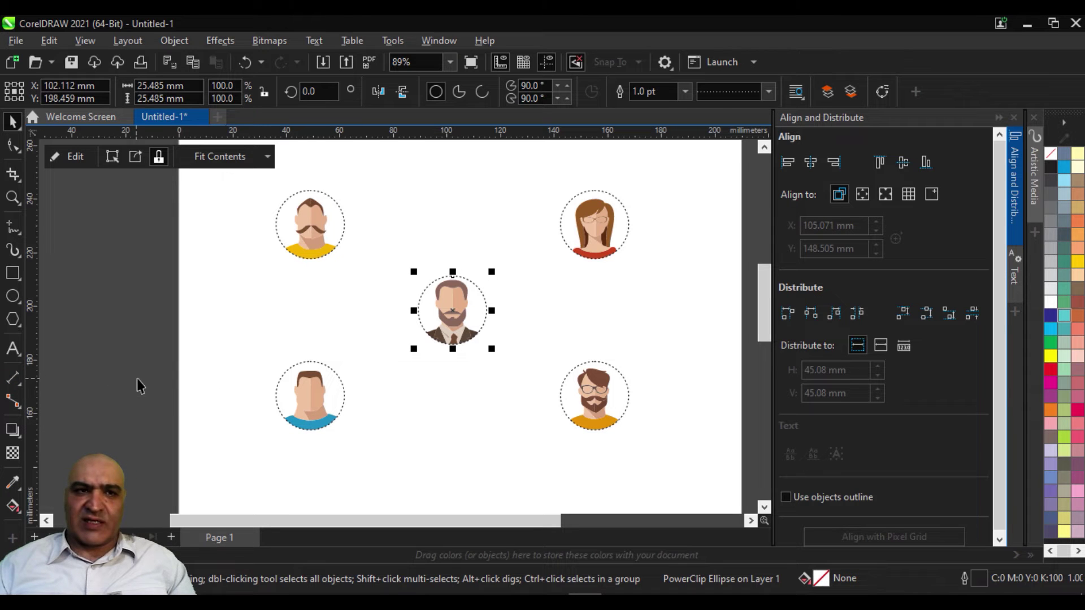
click(15, 410)
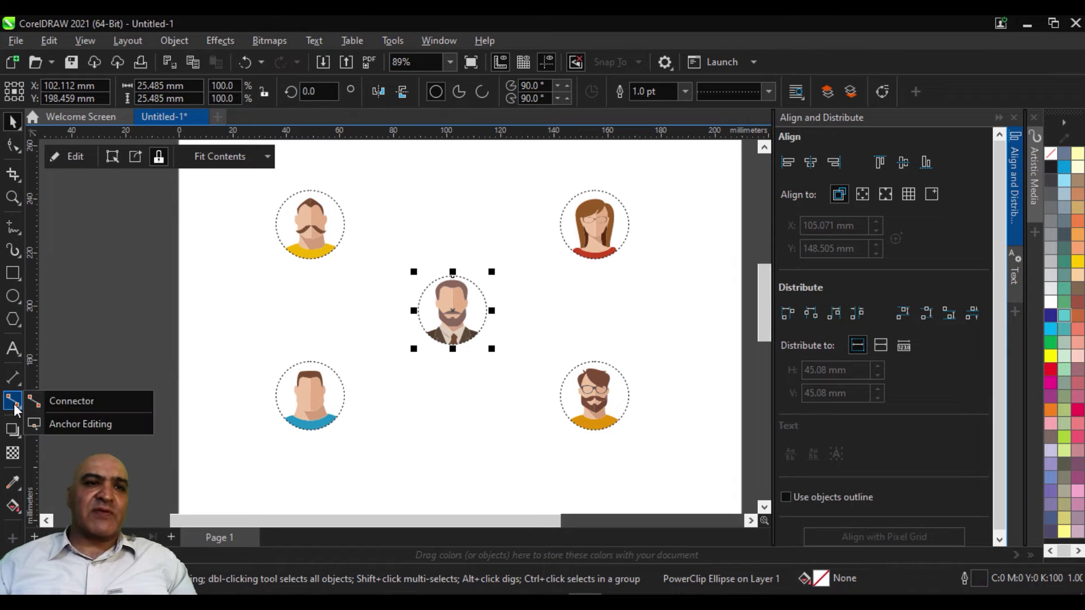
click(93, 405)
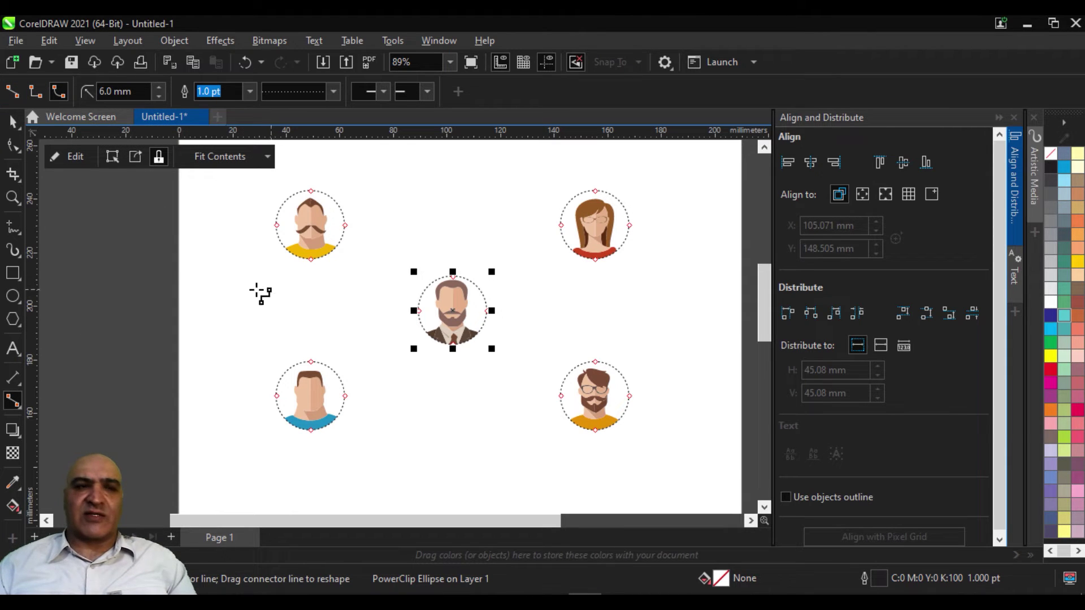
click(59, 97)
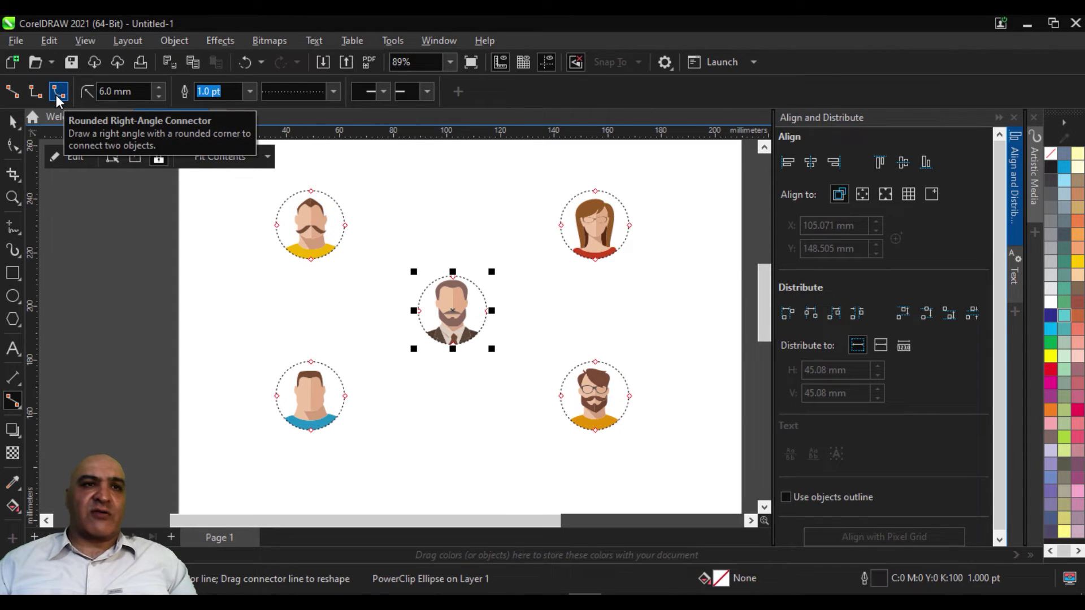
click(34, 96)
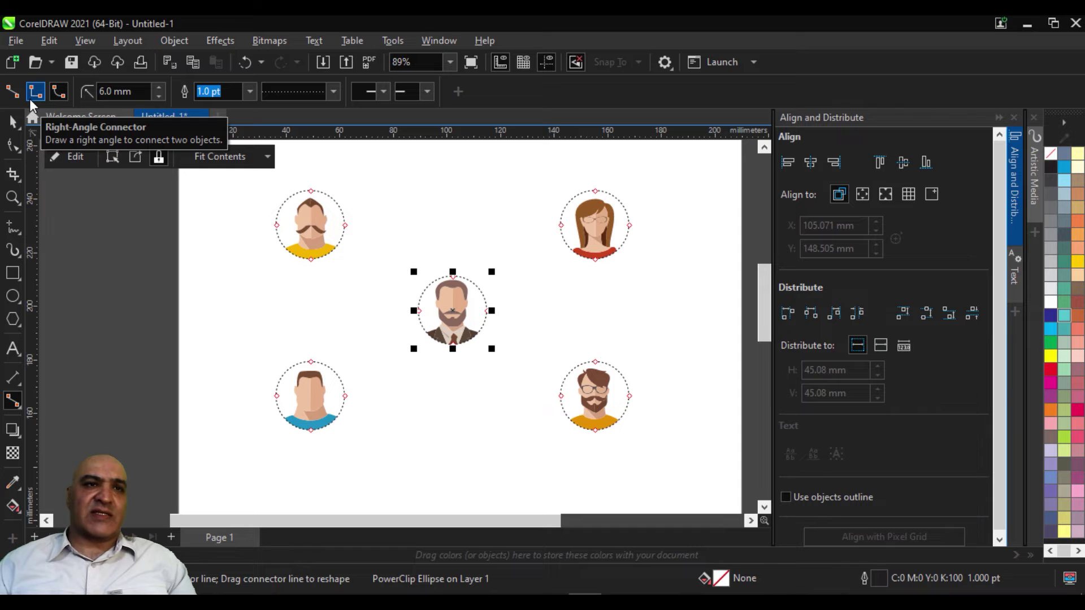
click(14, 97)
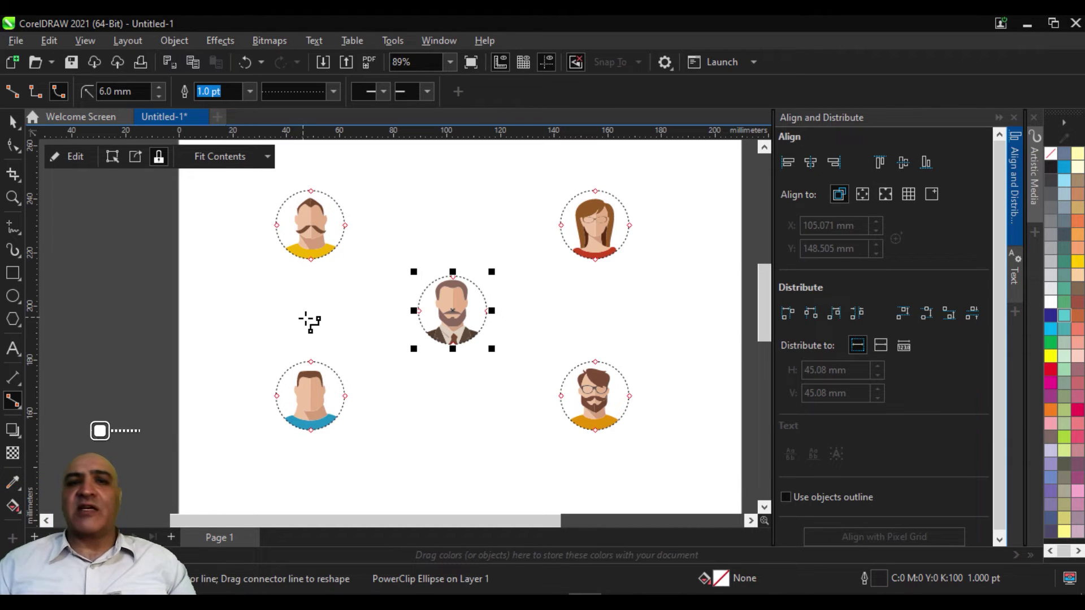
Step: Draw five rounded connectors: centre to top-right, around the outer ring, and top-left back to centre
drag(453, 277, 598, 192)
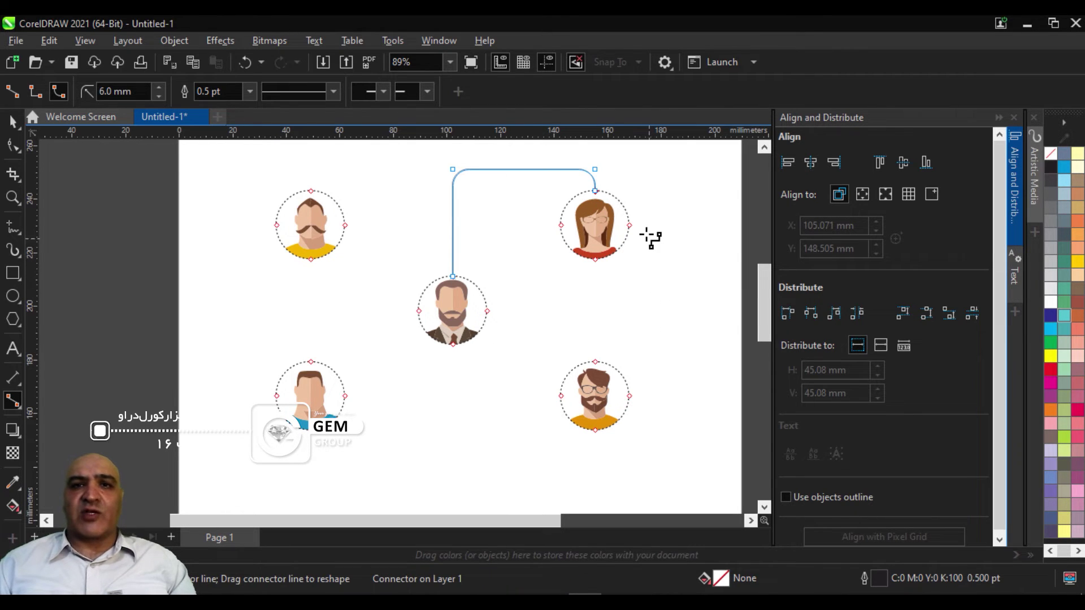
drag(629, 225, 629, 395)
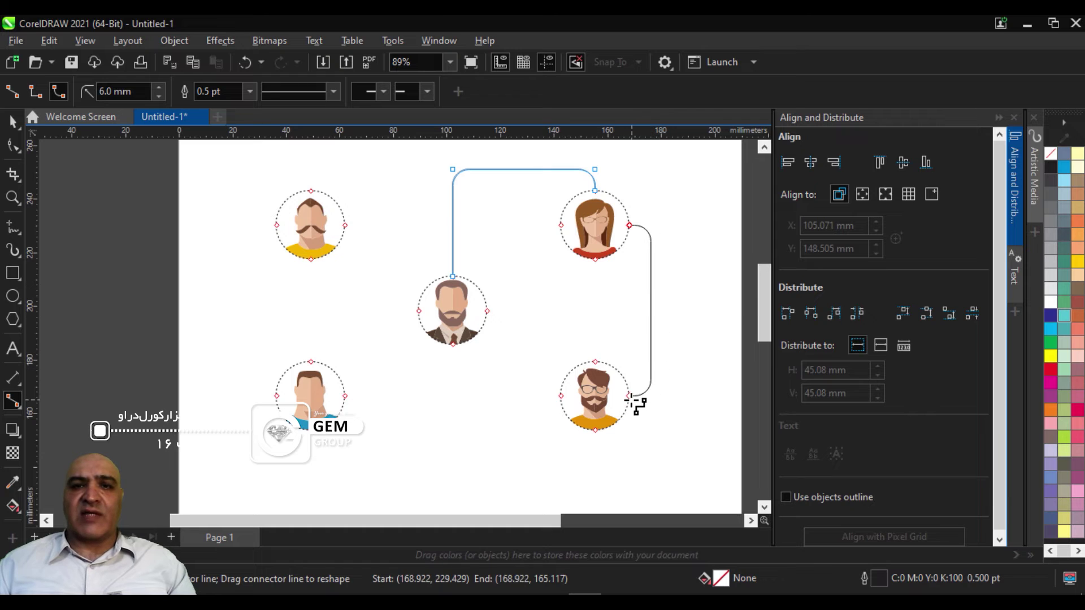
mouse_move(595, 430)
mouse_down()
mouse_move(377, 454)
mouse_move(310, 430)
mouse_up()
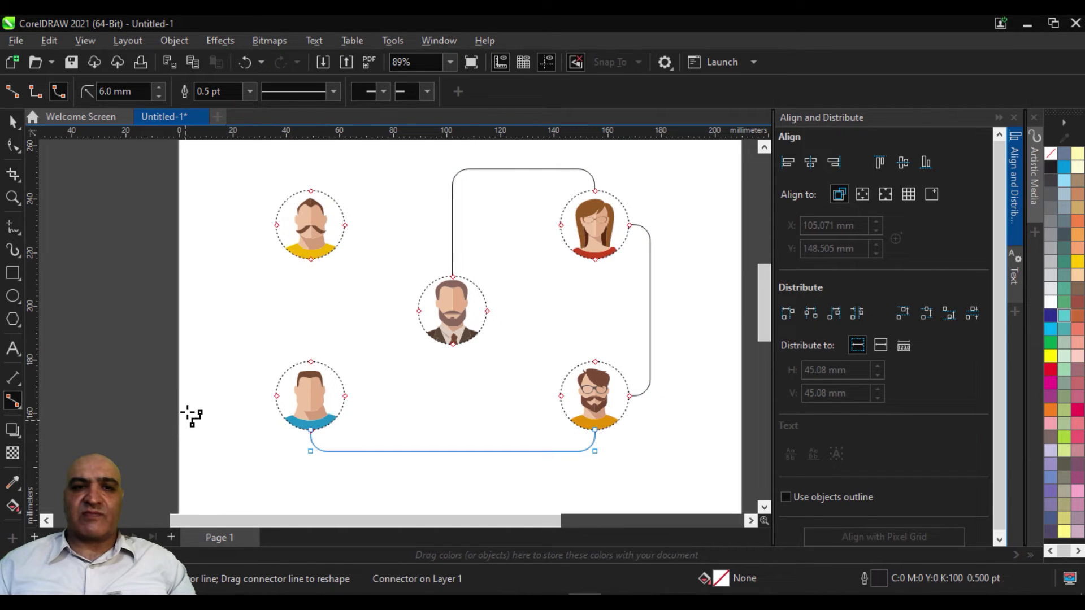
drag(277, 397, 277, 225)
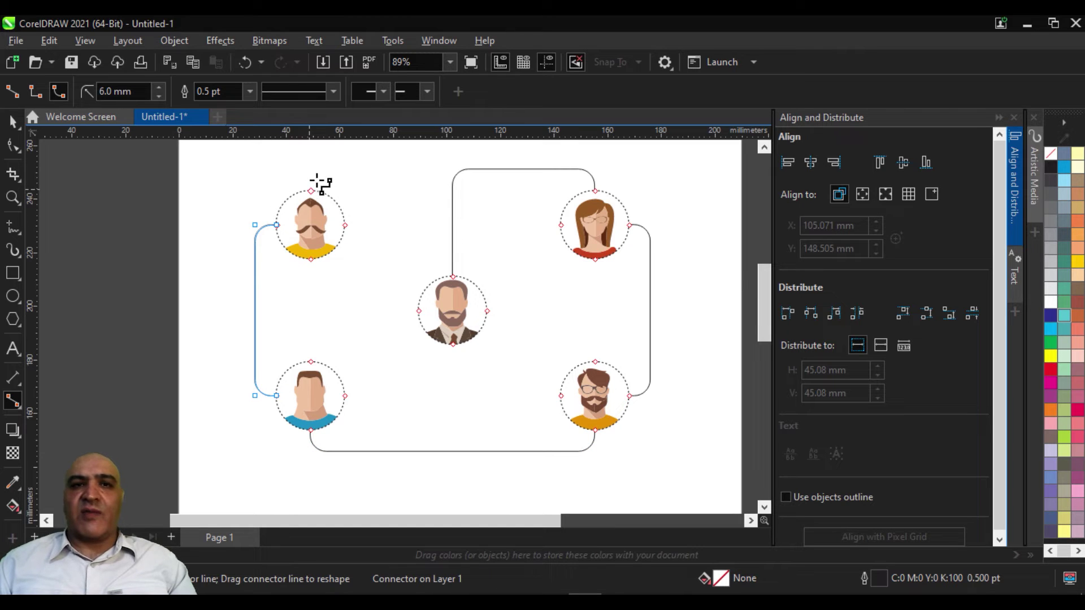
drag(312, 190, 453, 277)
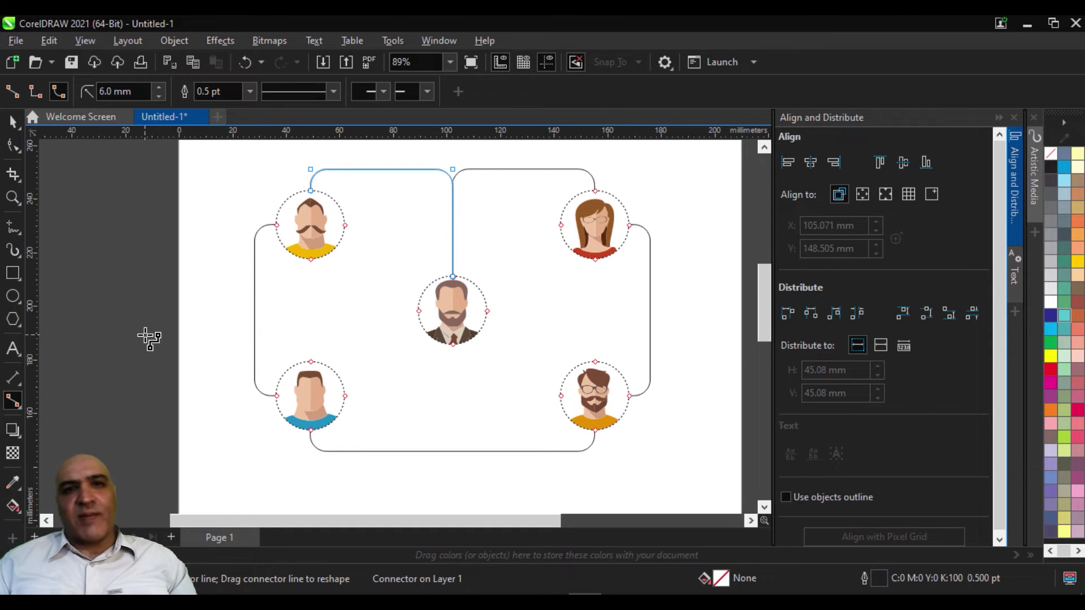
click(12, 121)
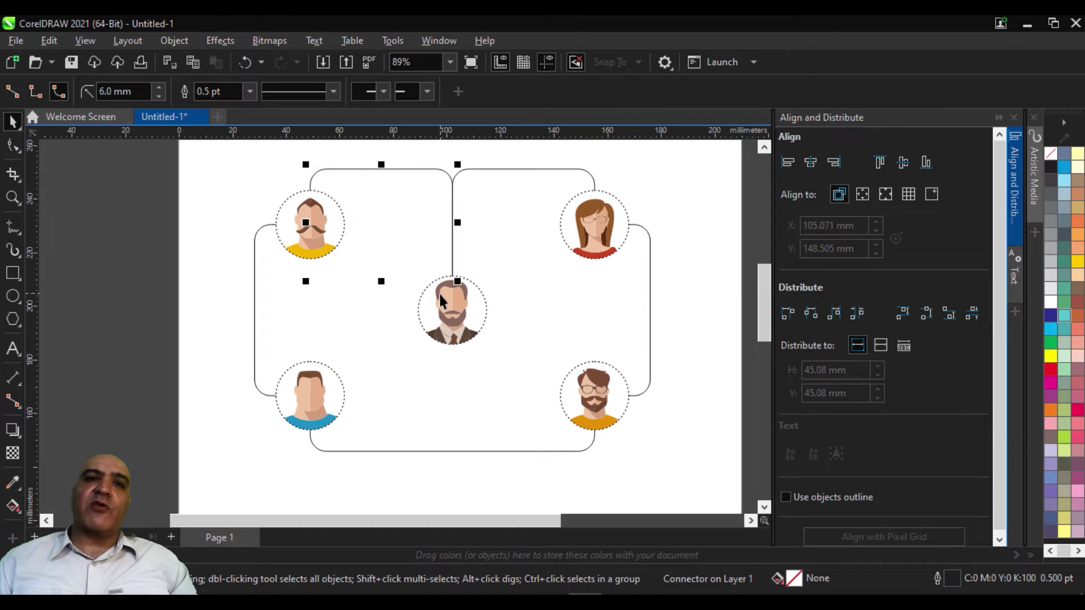
Step: Add an end arrowhead to the connector pointing into the top-right avatar
click(574, 171)
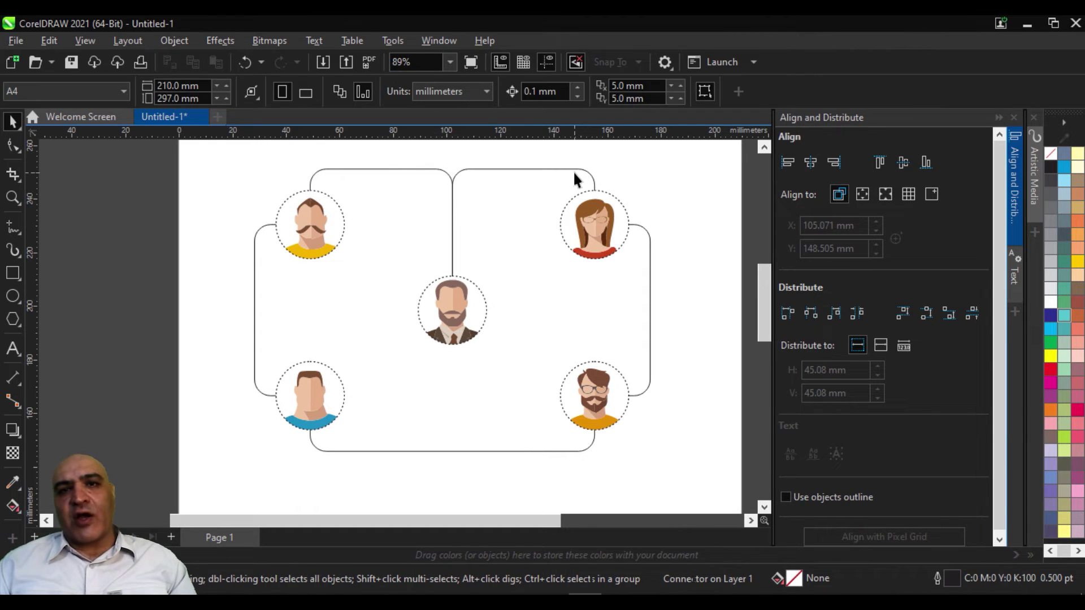
click(571, 169)
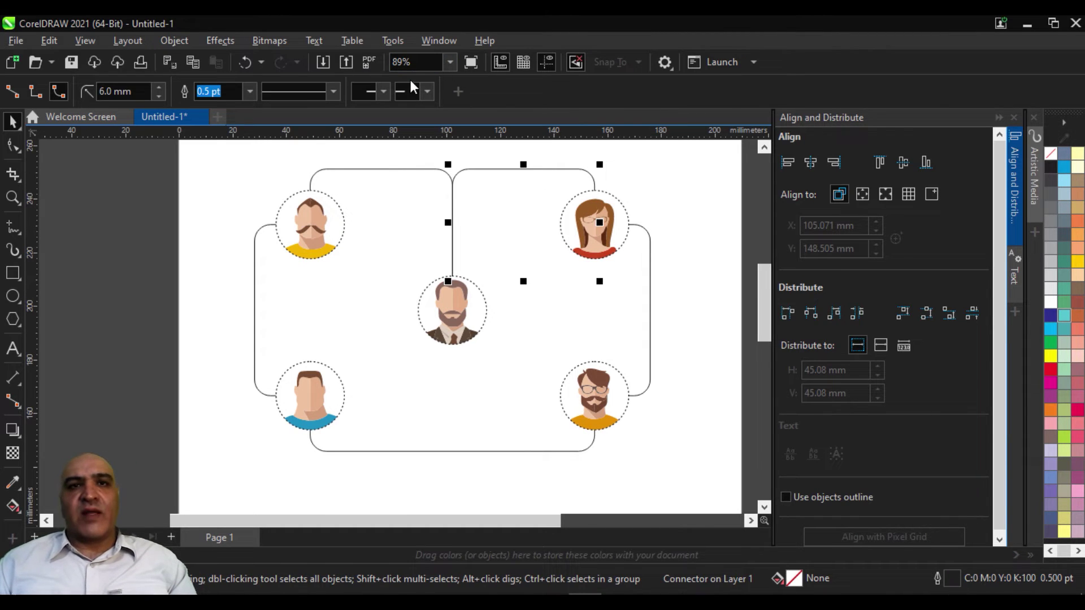
click(428, 91)
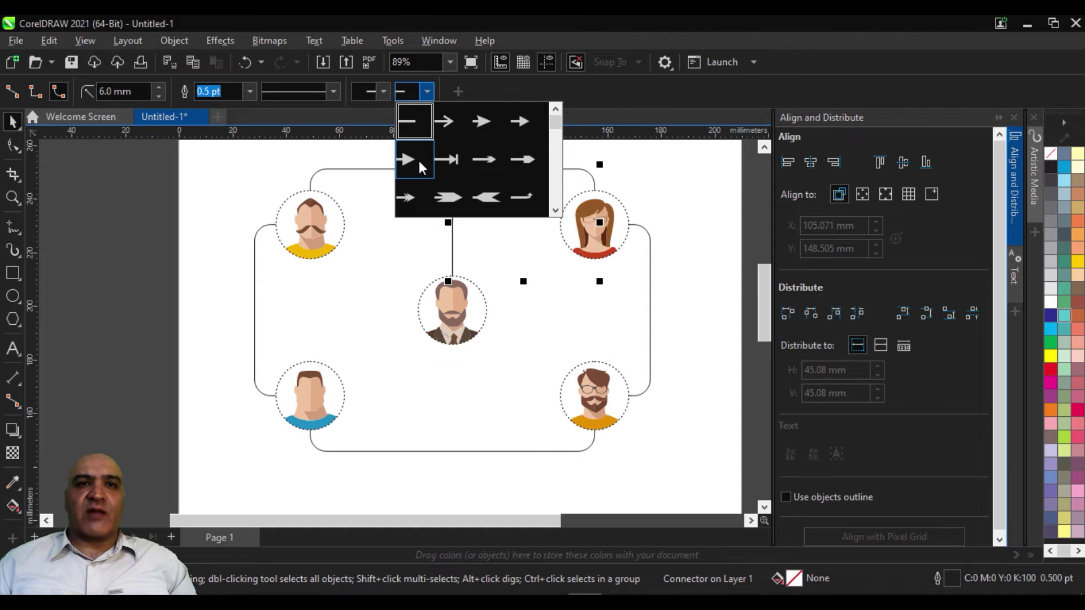
click(485, 128)
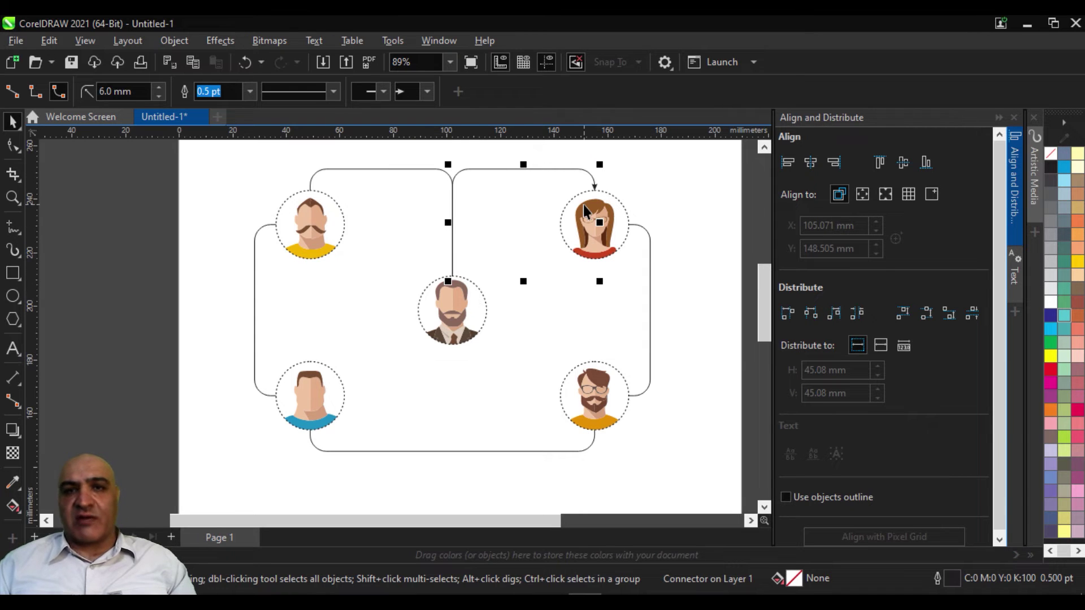
Step: Add an end arrowhead to the top-left connector pointing into the centre avatar
click(372, 168)
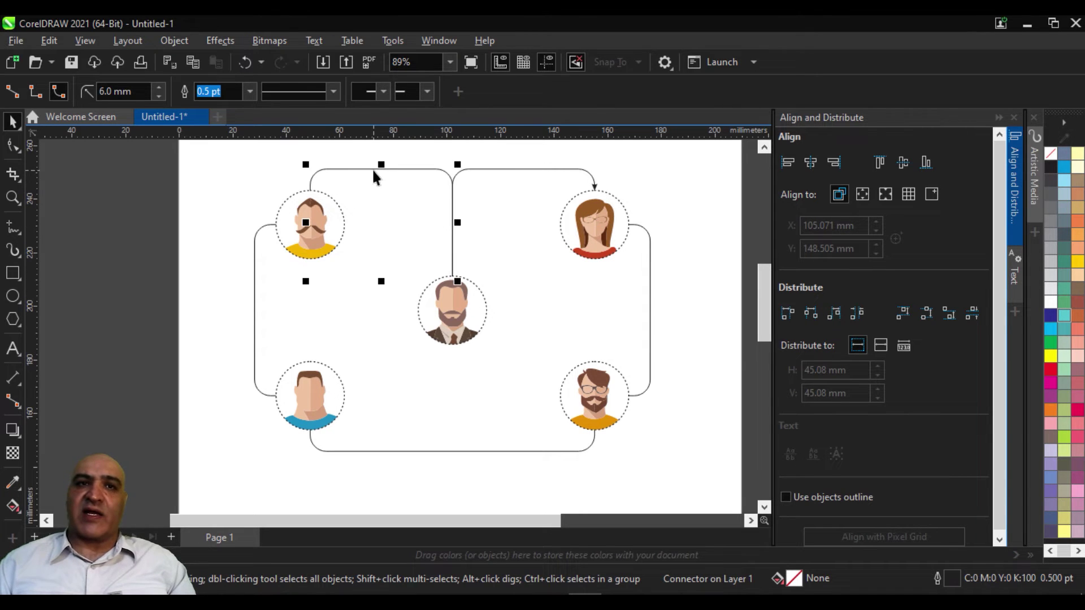
click(424, 91)
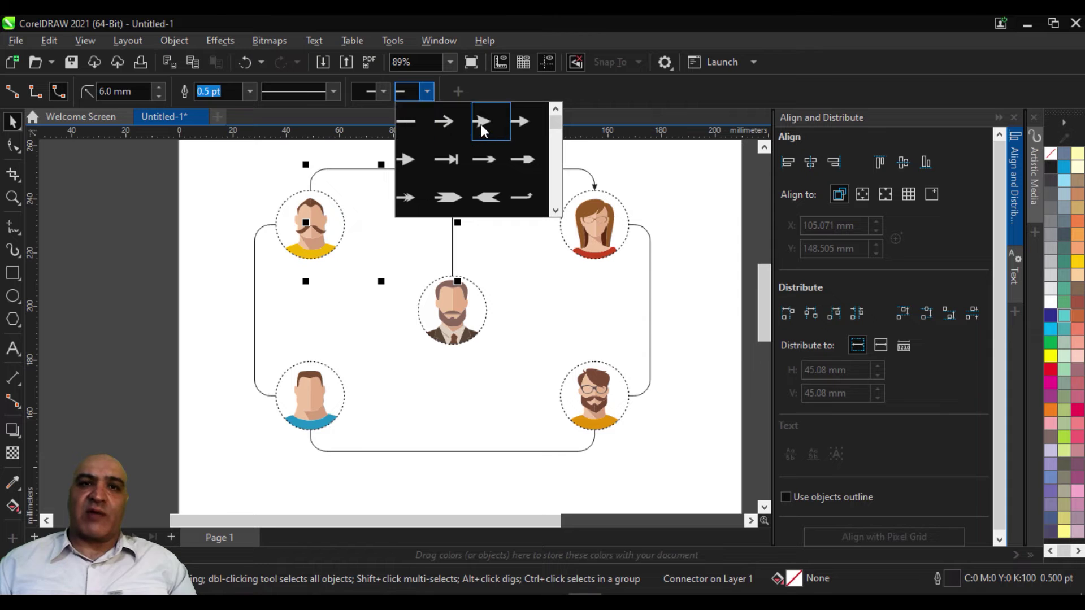
click(480, 121)
click(467, 273)
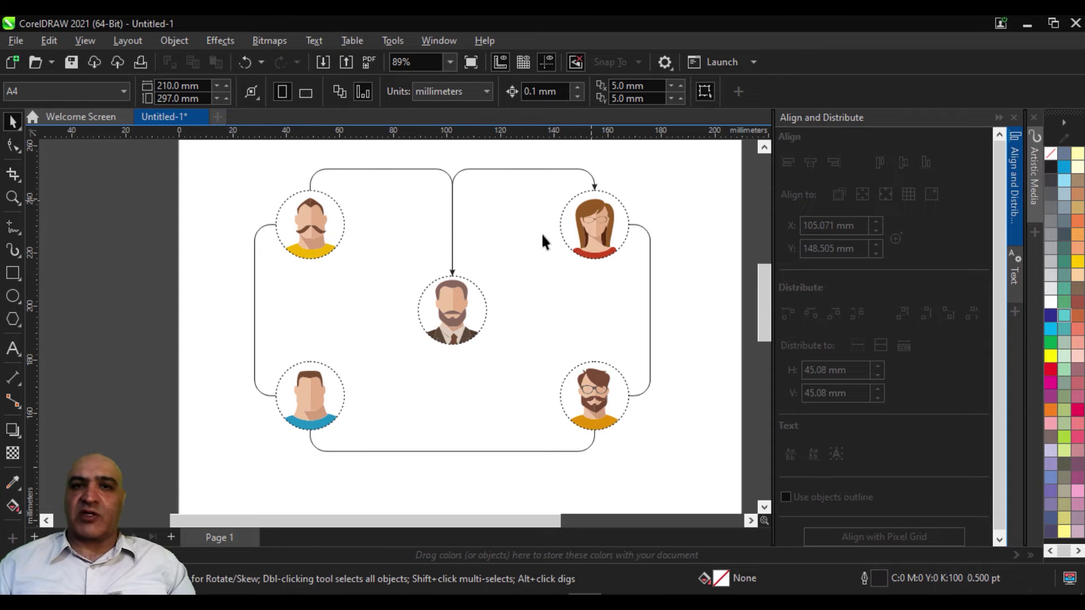
Step: Zoom in on the top connectors, then undo and redo the last arrowhead change
scroll(463, 258, up, 2)
scroll(512, 189, up, 2)
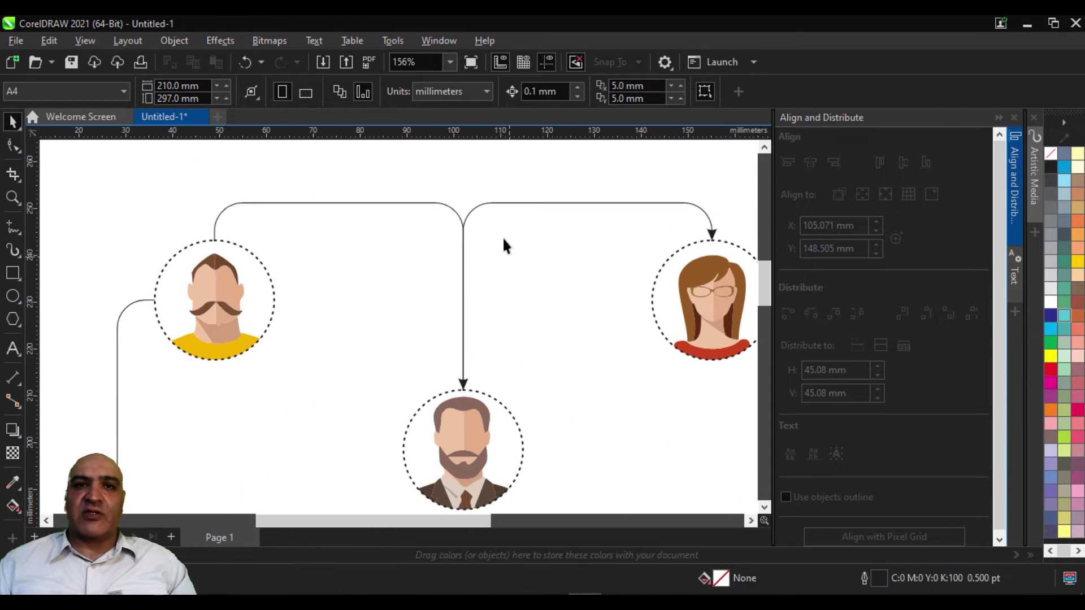
click(500, 203)
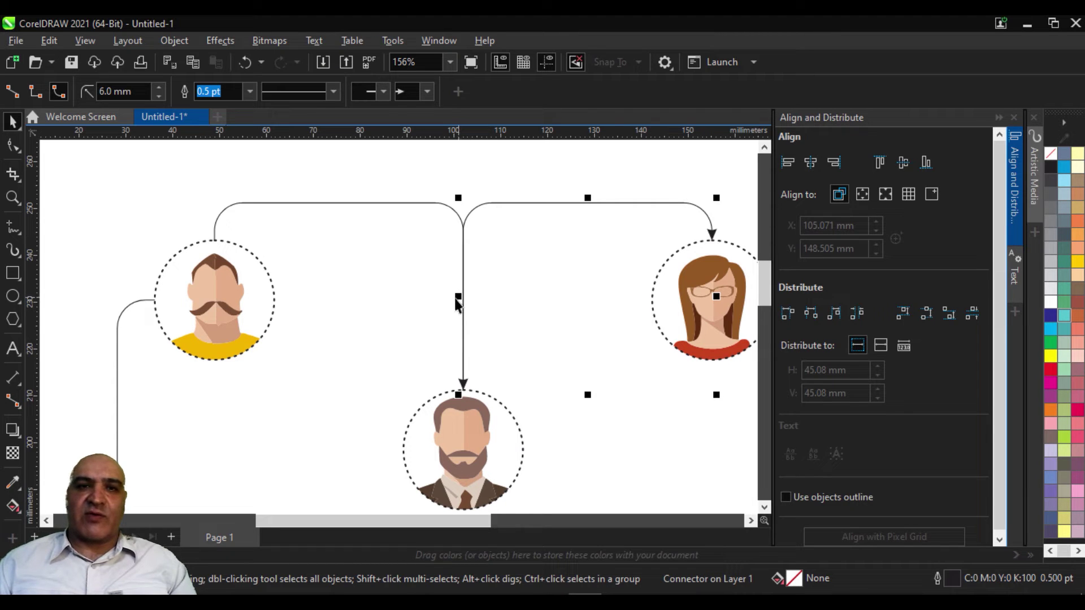
key(ctrl+z)
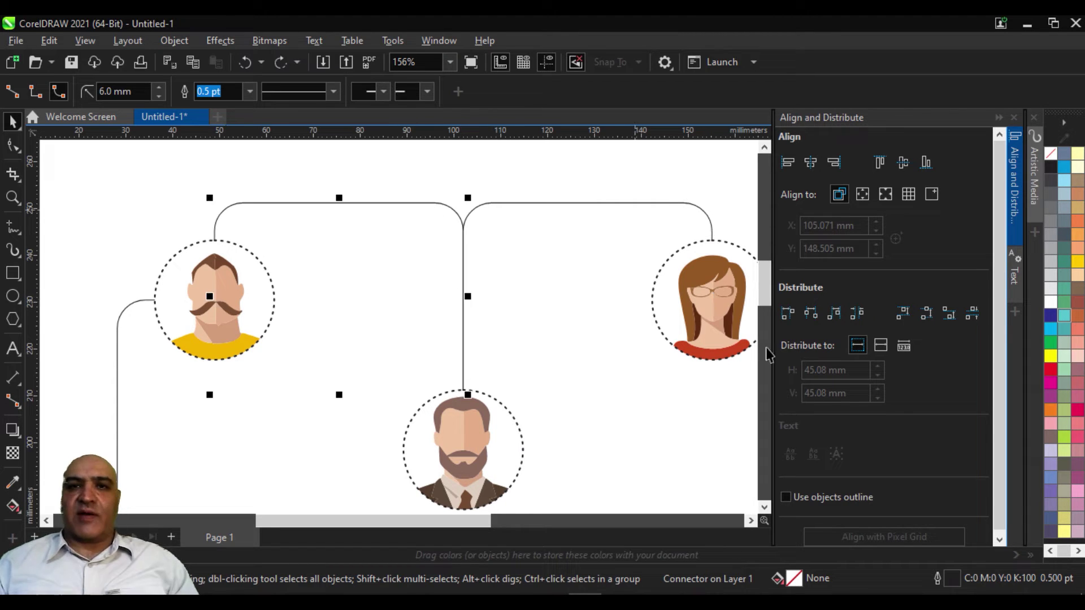
key(ctrl+shift+z)
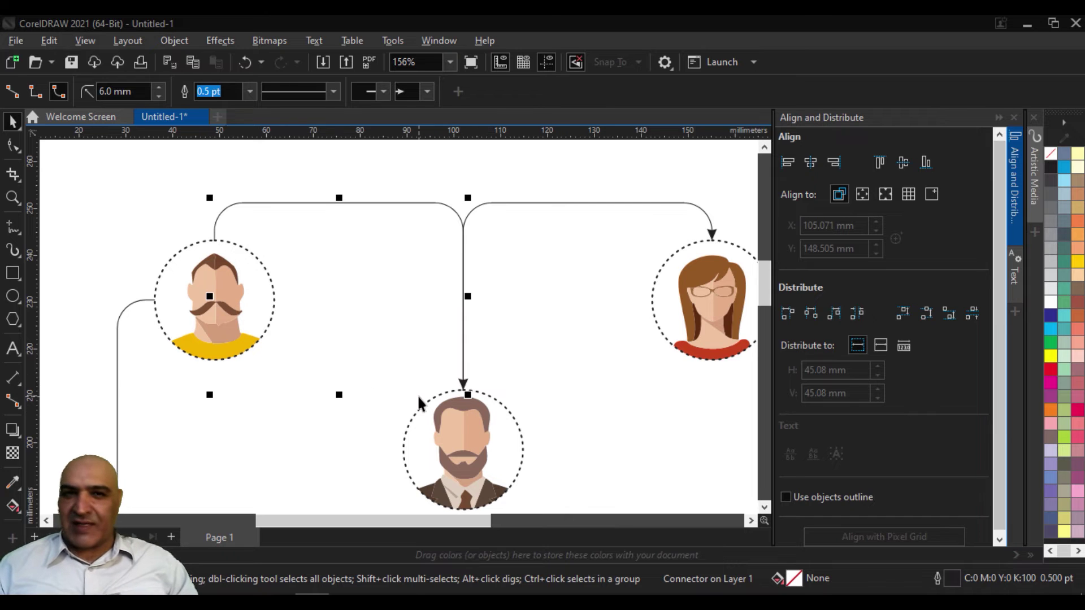
Step: Shift the arrowed connector's end left and the other connector's start right on the centre circle
click(12, 145)
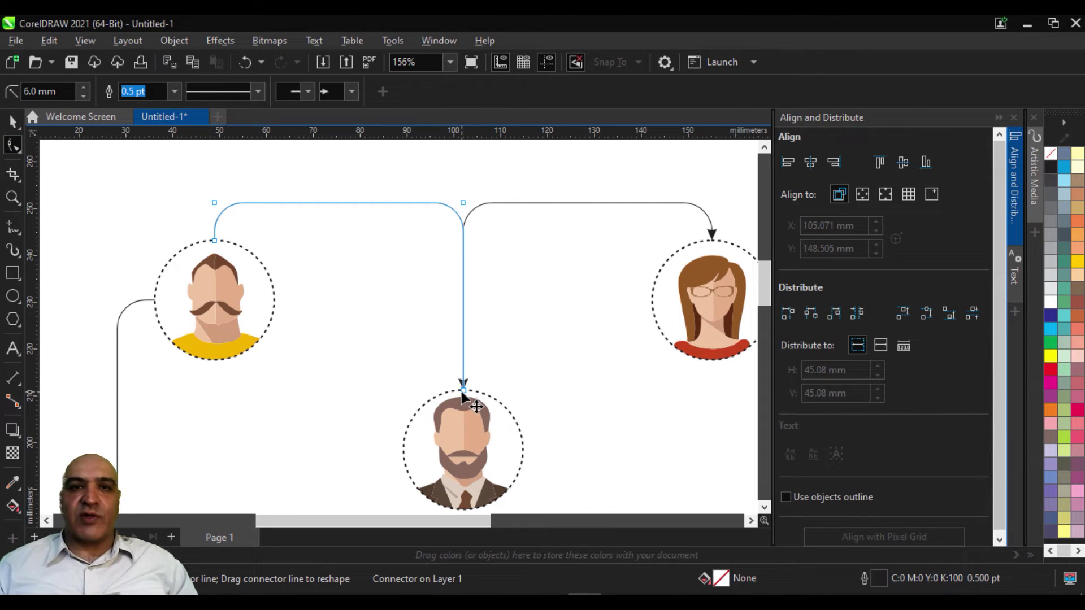
drag(464, 390, 457, 391)
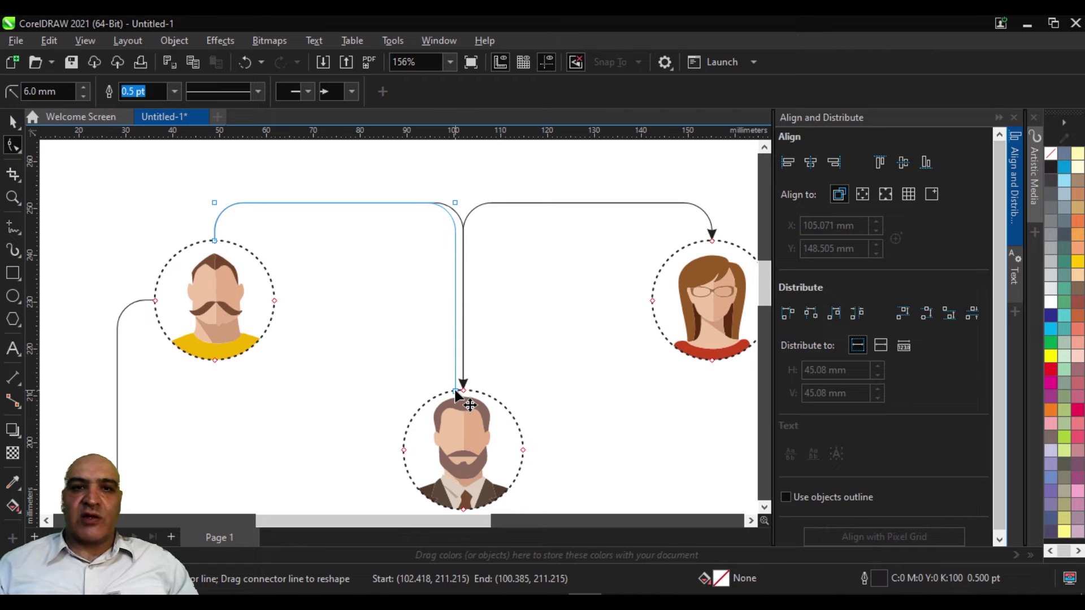
drag(456, 391, 454, 390)
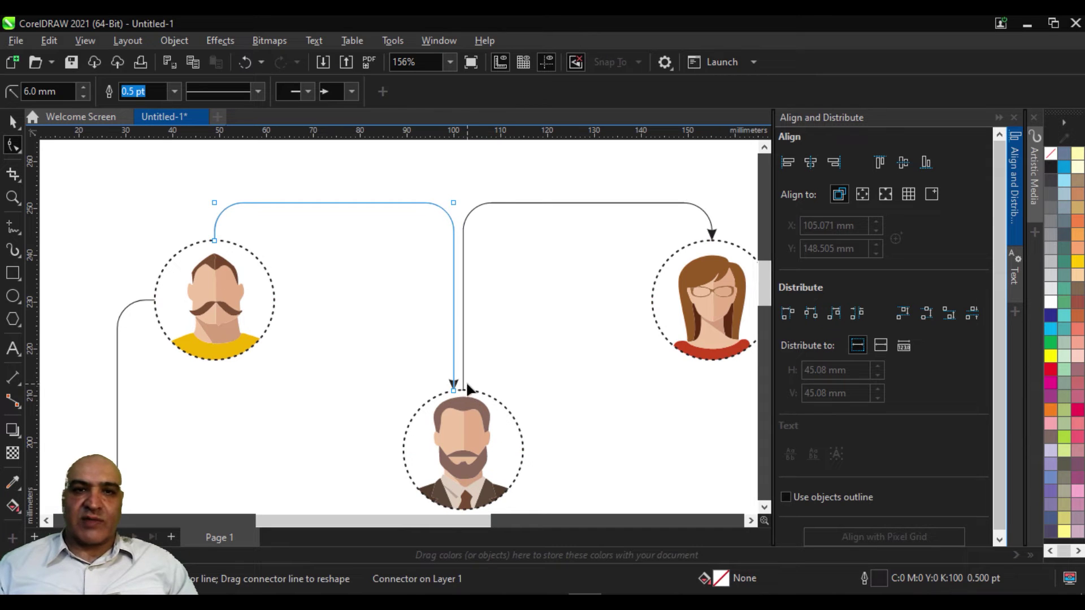
click(500, 204)
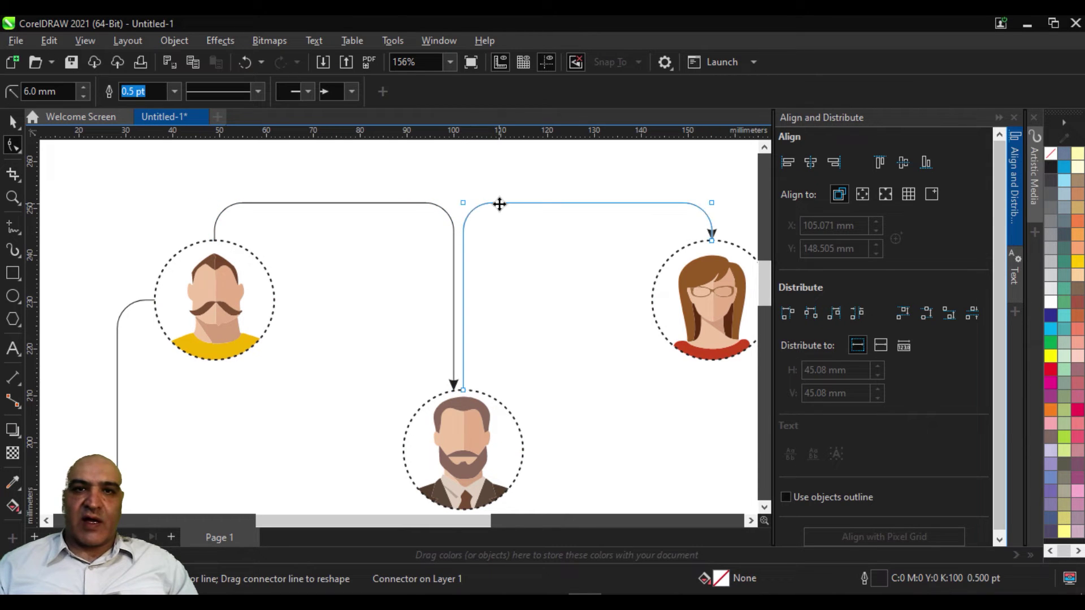
drag(465, 389, 473, 389)
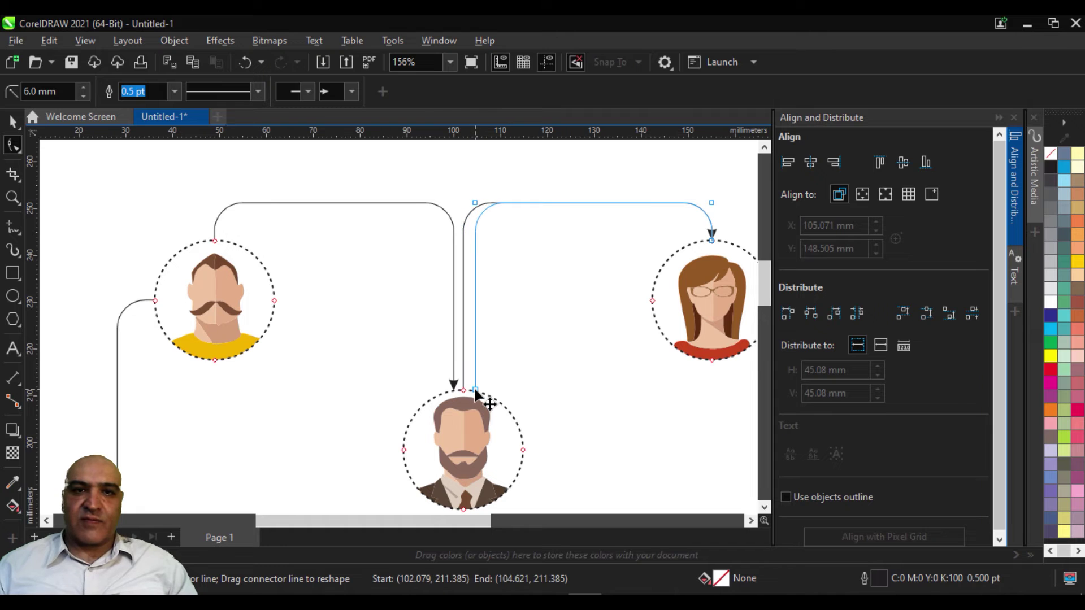
click(598, 368)
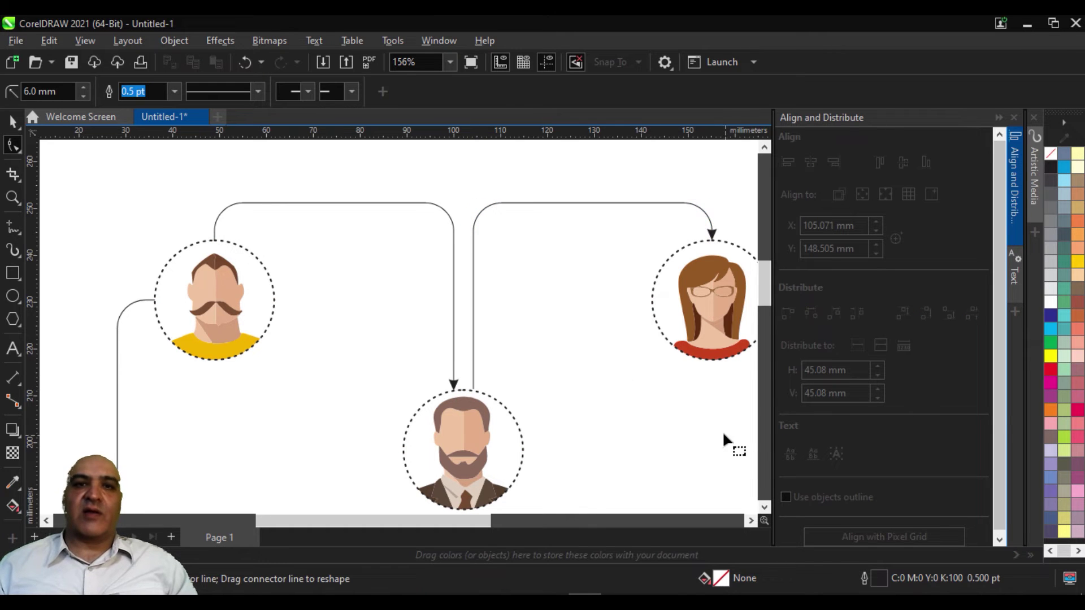
click(12, 122)
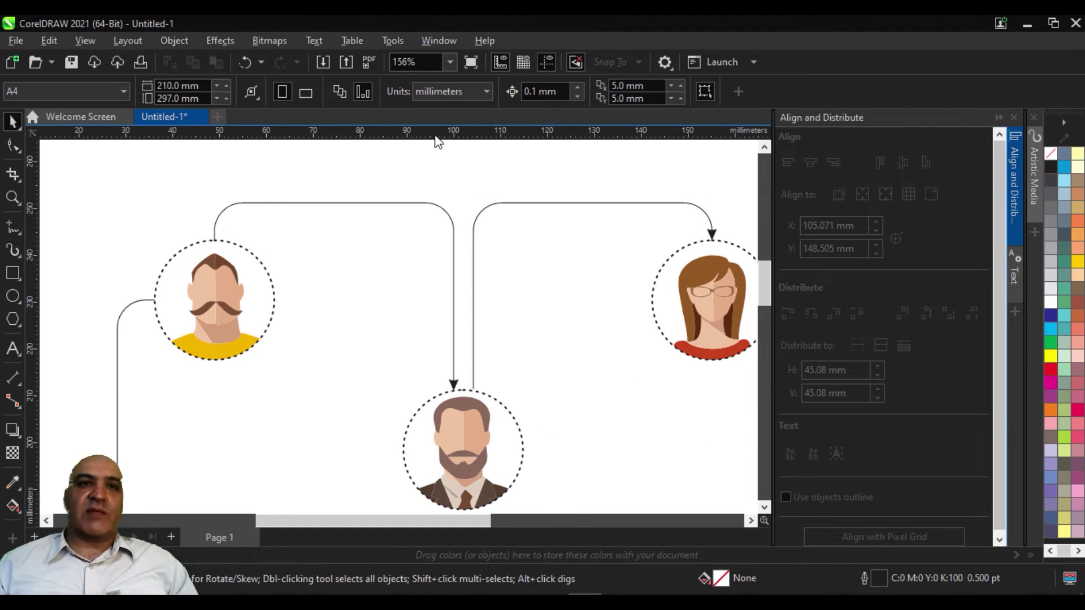
Step: Give the right-side connector an end arrowhead
scroll(507, 346, down, 3)
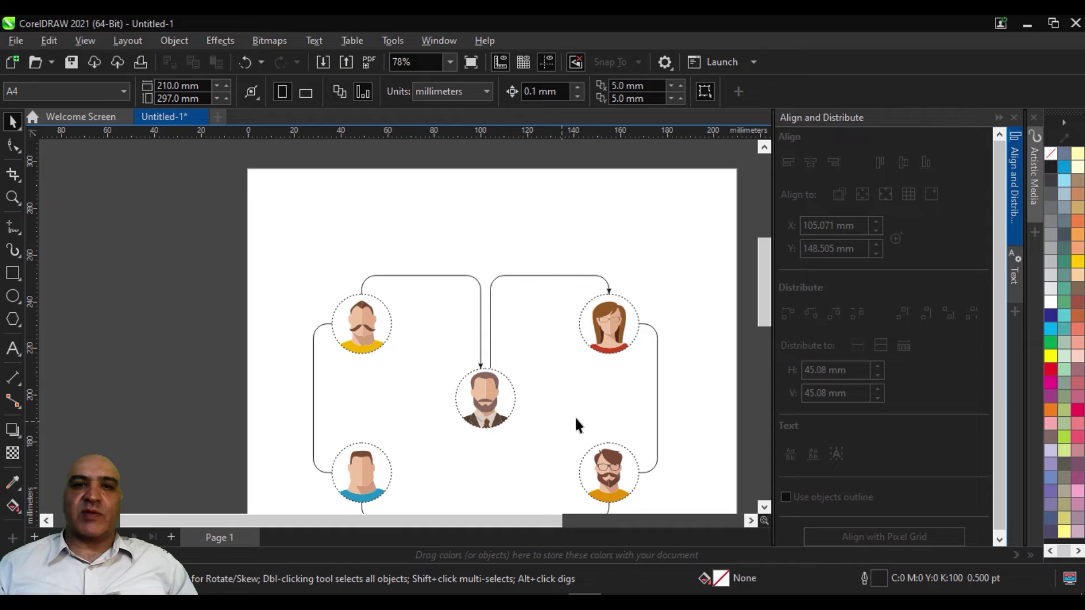
scroll(630, 372, up, 1)
click(661, 377)
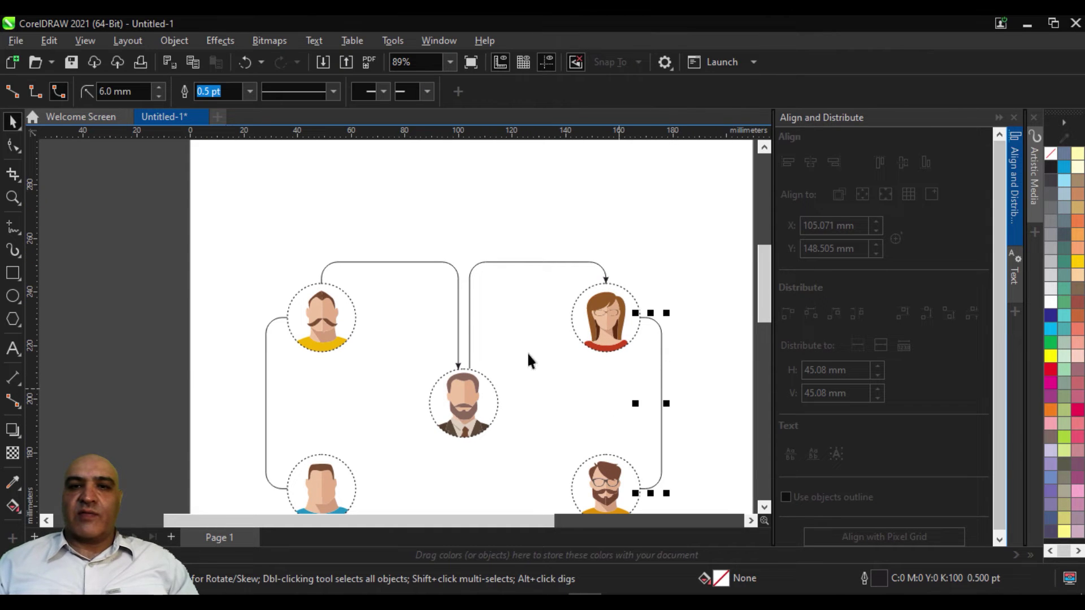
click(427, 91)
click(487, 121)
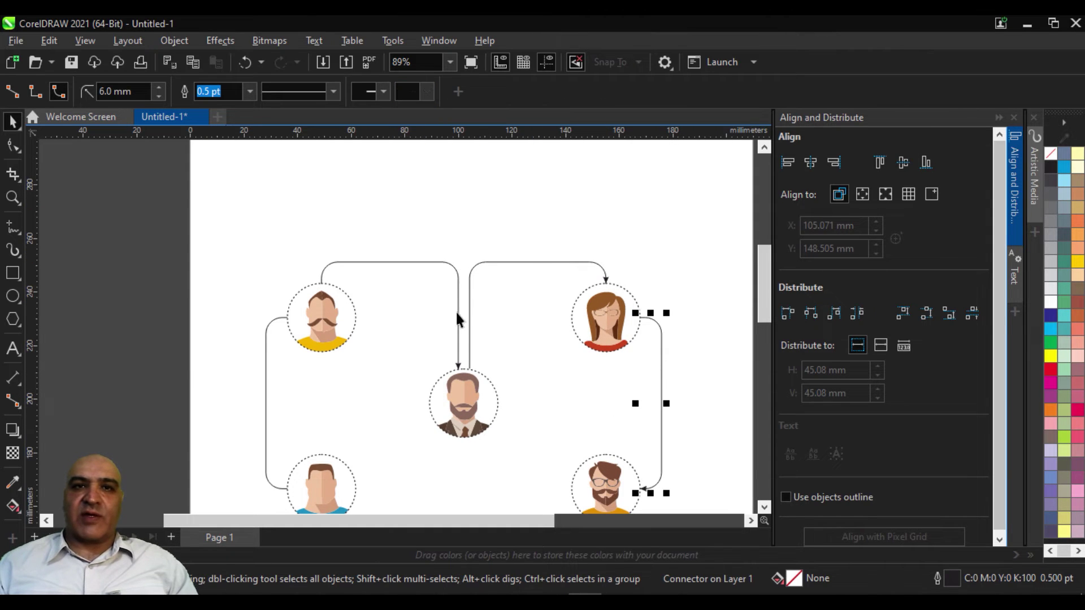
scroll(455, 311, down, 3)
Step: Give the bottom and left connectors end arrowheads, then zoom out
click(417, 422)
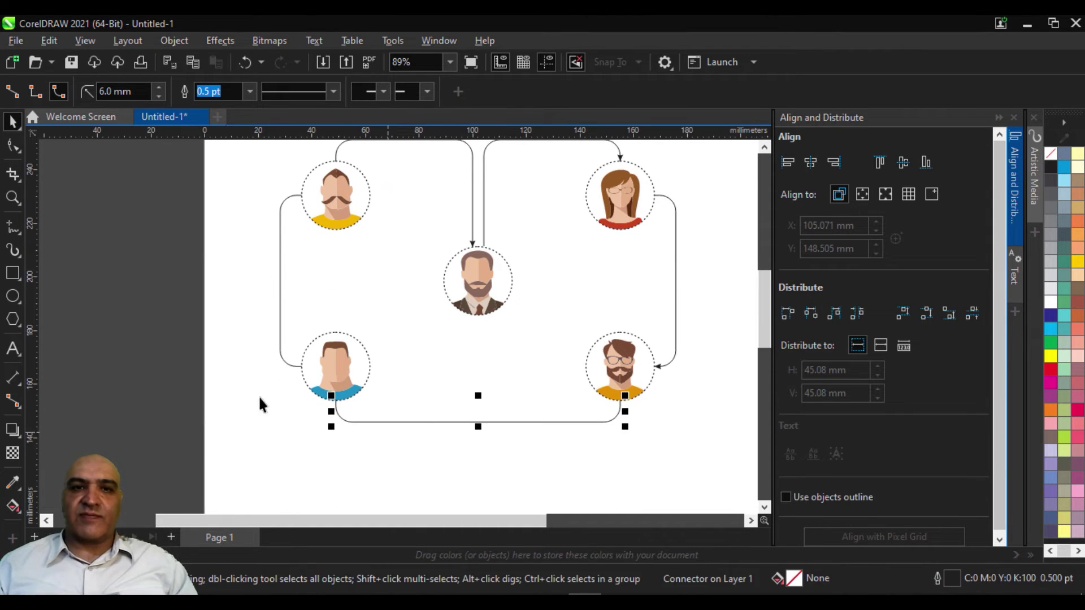
click(428, 91)
click(499, 126)
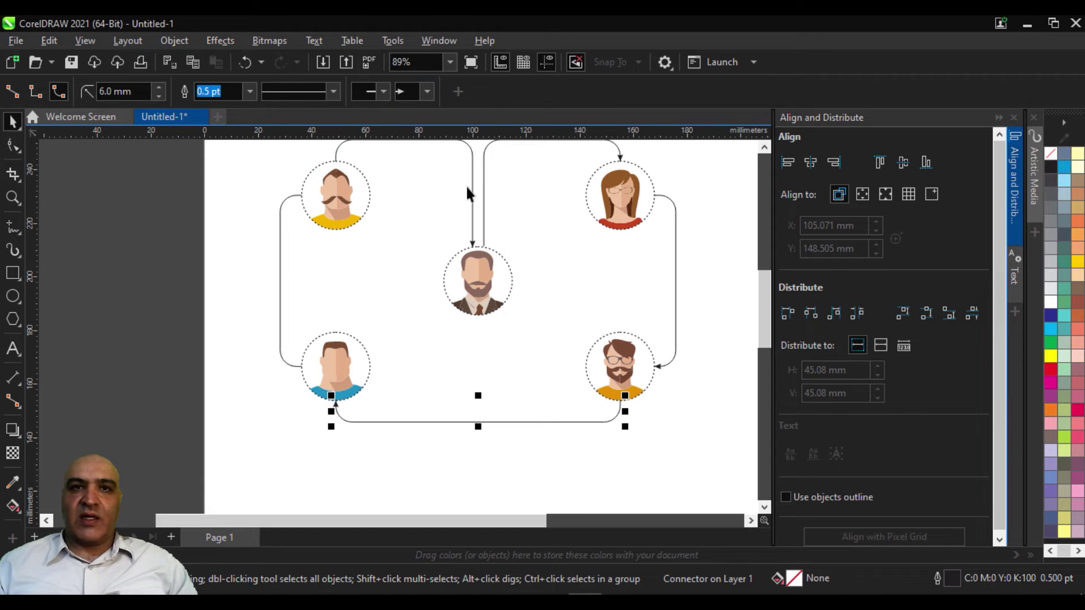
click(281, 239)
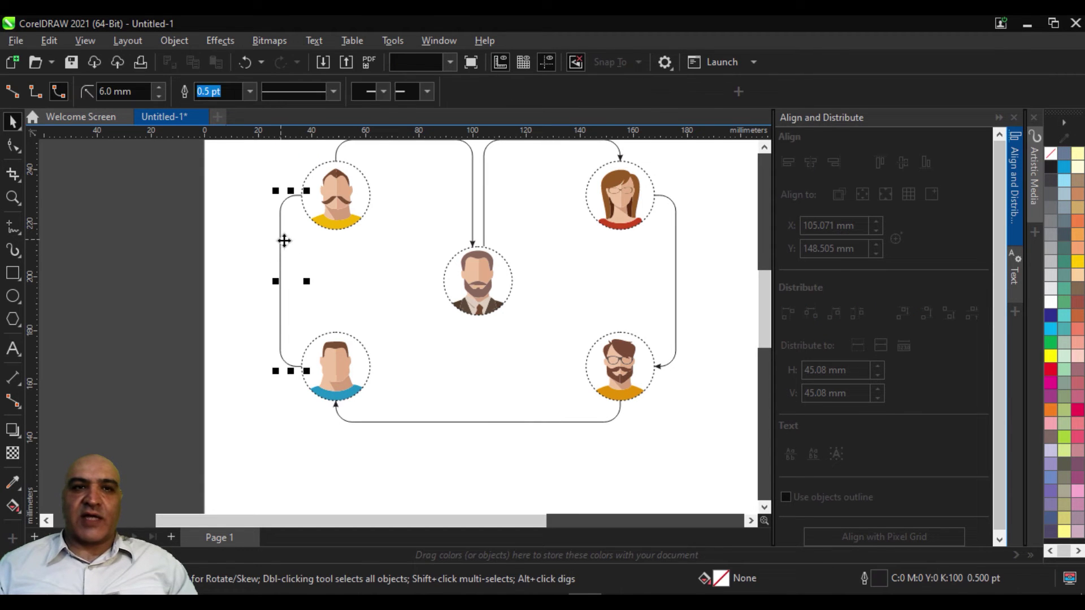
click(427, 91)
click(481, 121)
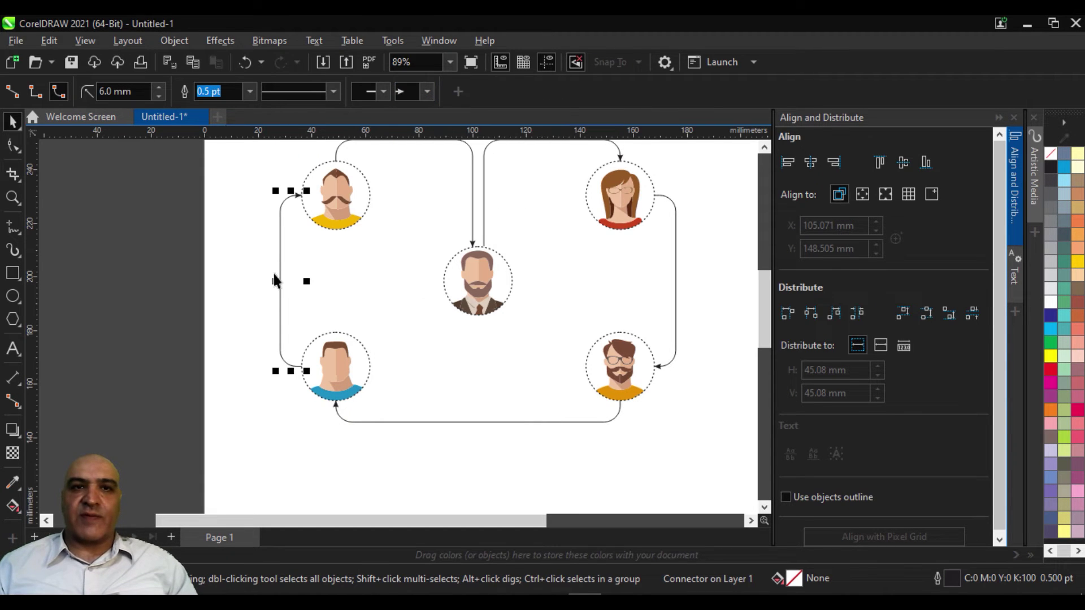
click(601, 320)
scroll(601, 321, down, 2)
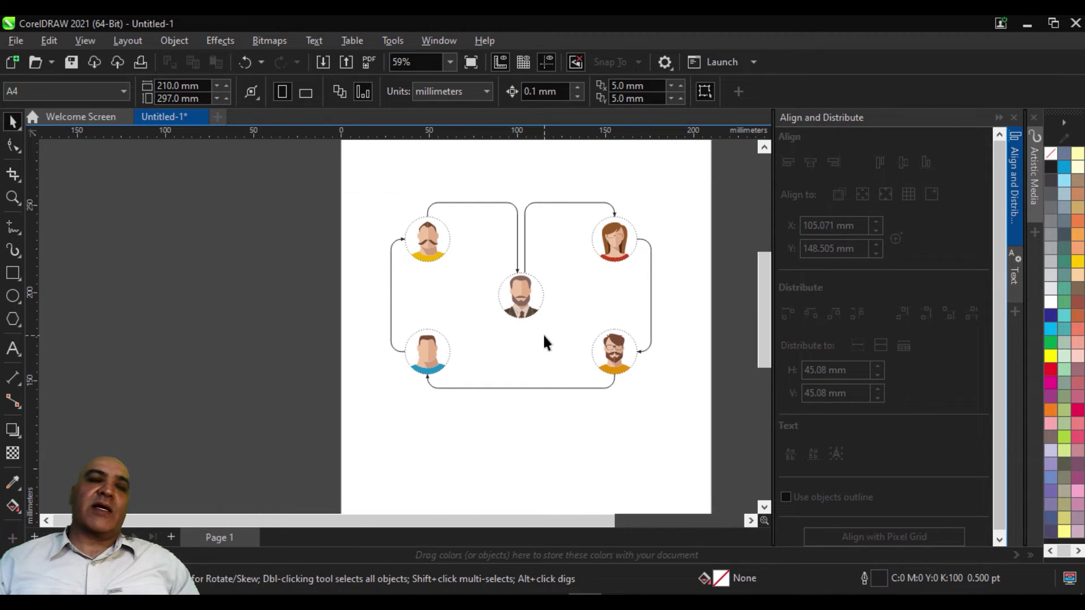
Step: Pan to the empty page area below the diagram and draw a plain circle there
drag(552, 428, 487, 301)
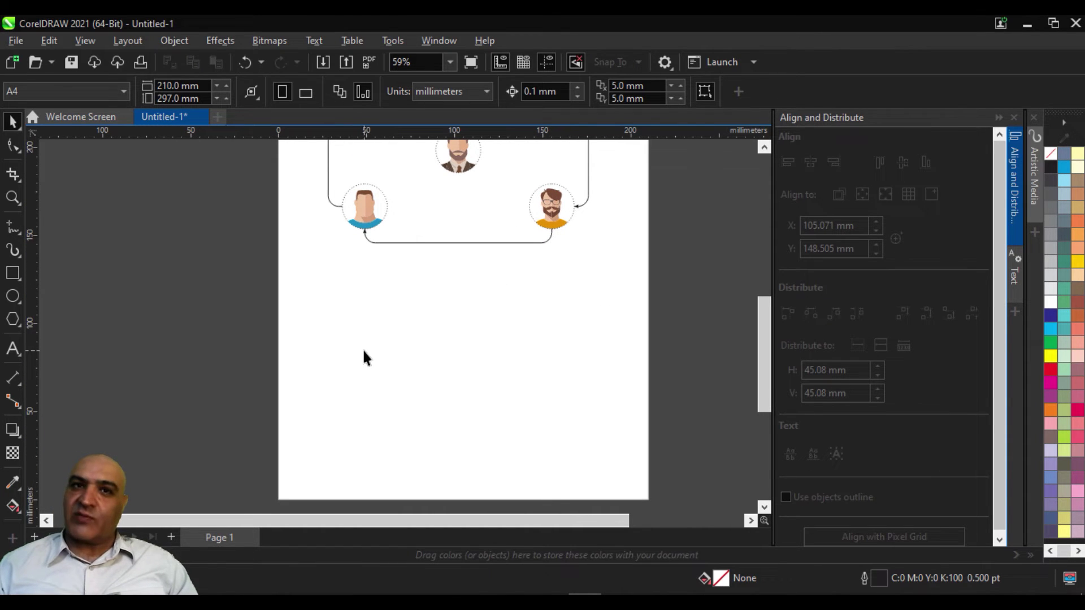
mouse_move(408, 226)
mouse_down()
mouse_move(424, 370)
mouse_move(424, 267)
mouse_move(423, 305)
mouse_up()
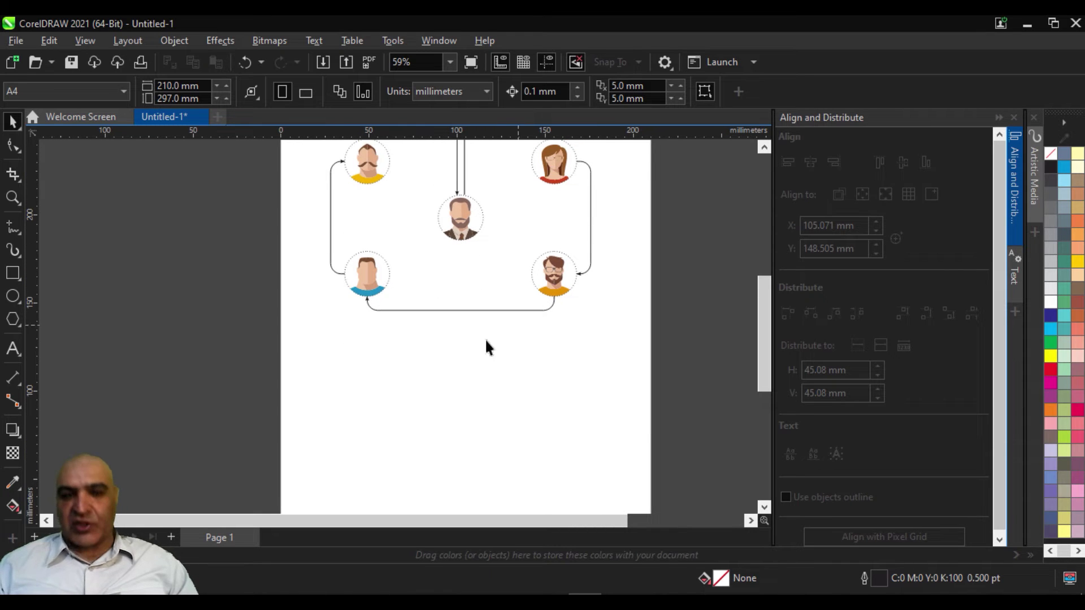
click(13, 296)
drag(382, 354, 463, 441)
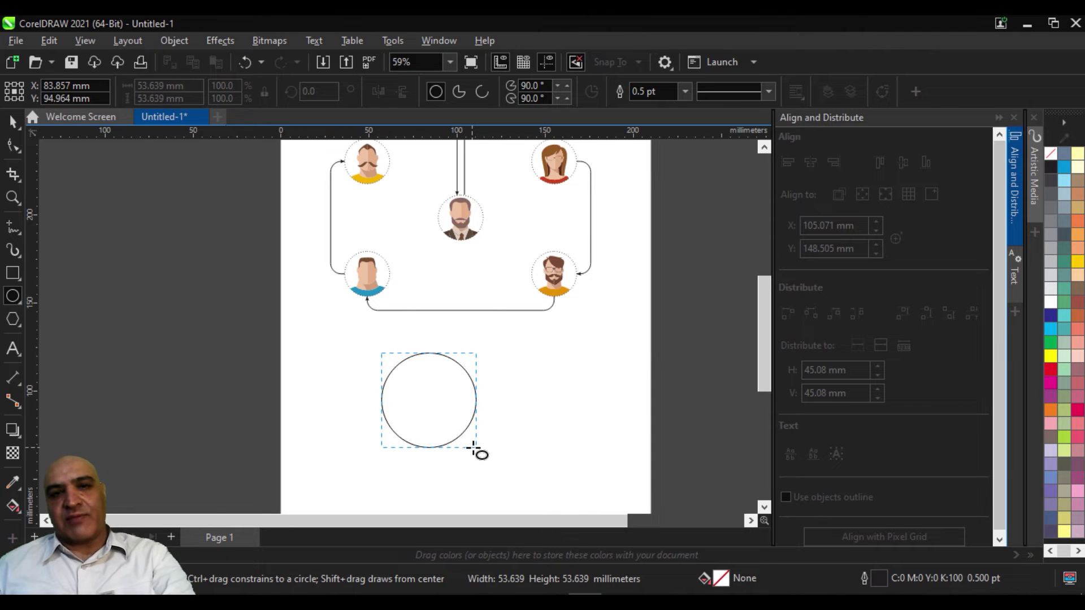
drag(463, 441, 469, 443)
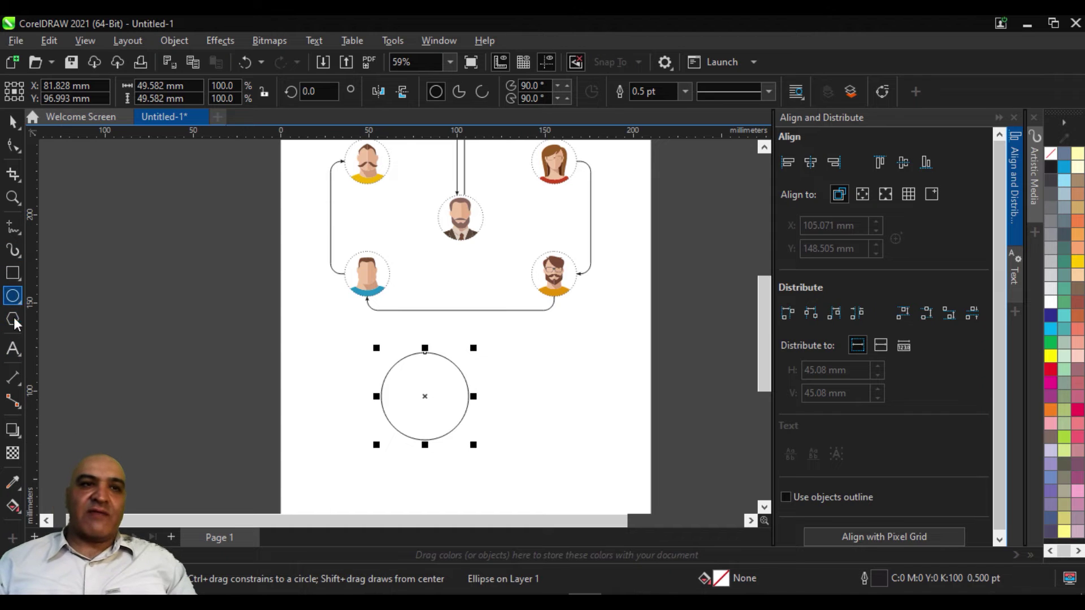
click(12, 348)
scroll(452, 395, up, 2)
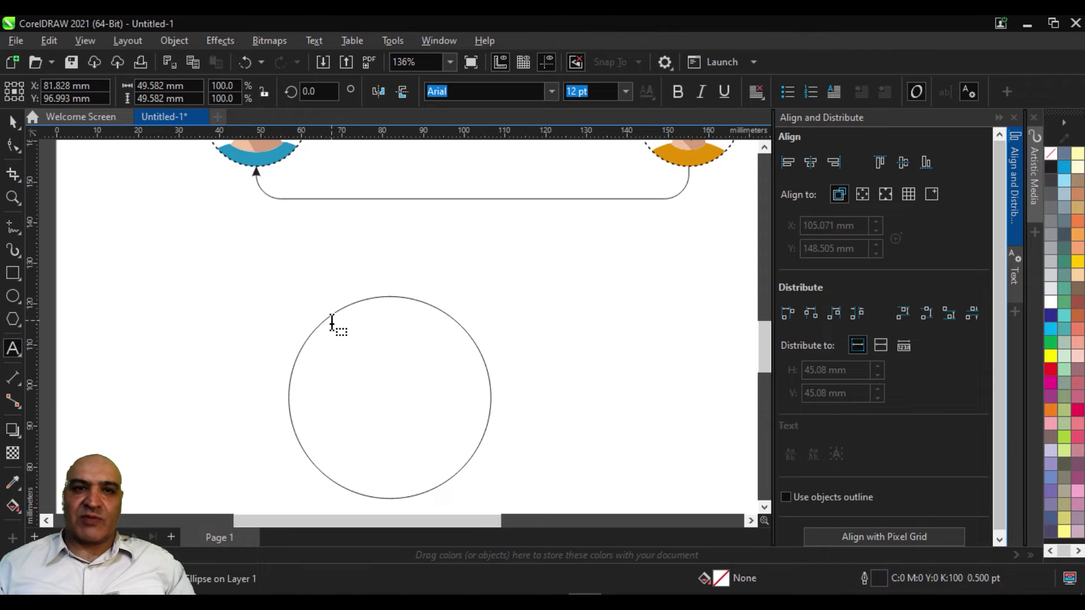
Step: Fill the circle with paragraph text: 'mm' and a long line of m's
click(331, 321)
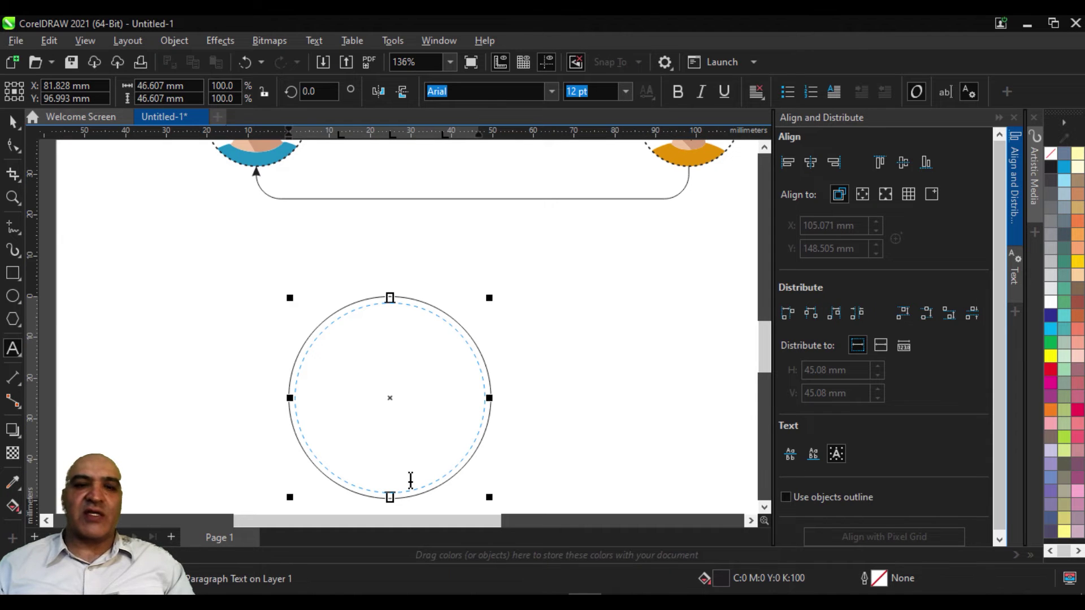
text(mm)
key(Return)
text(mmmmm)
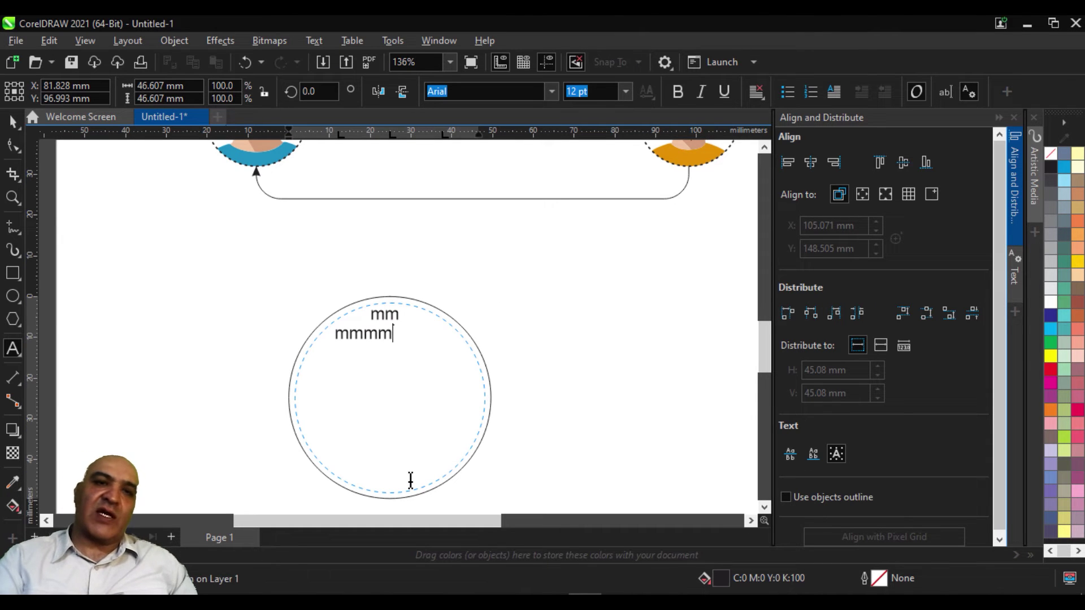
text(mmmmmmmmmmmmmmmmmmm)
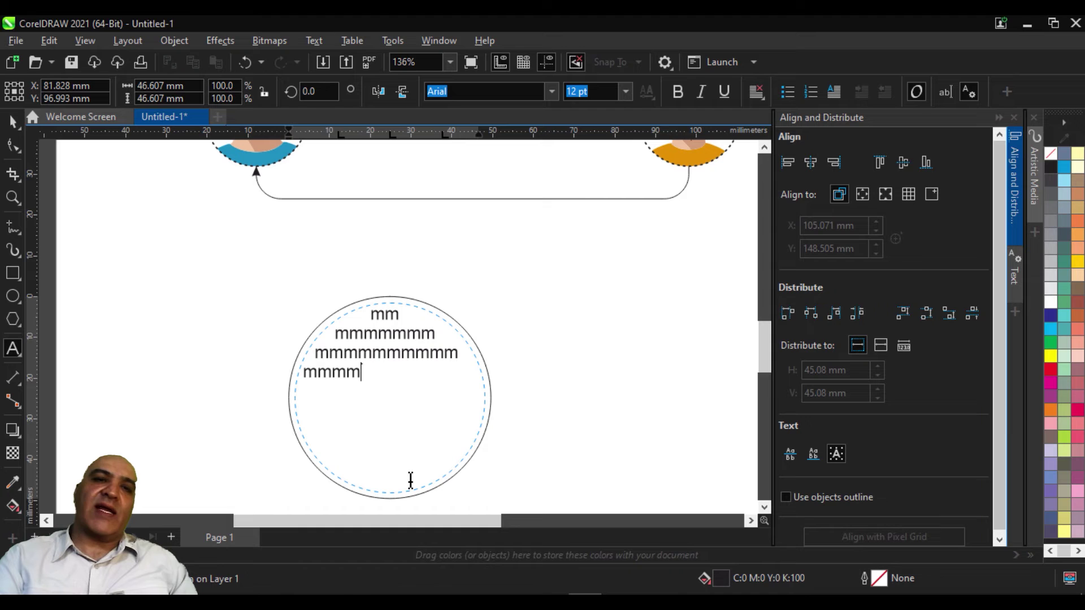
text(mmmmmmmmmmmmm)
text(mmmmmmmmmmmm)
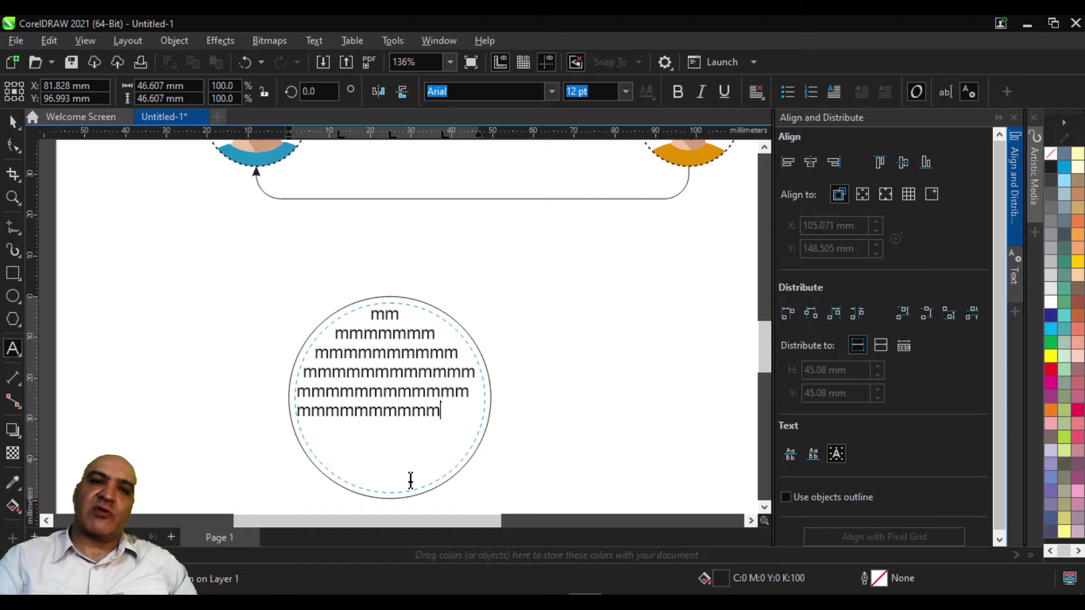
text(mmmmmmmmmmmmm)
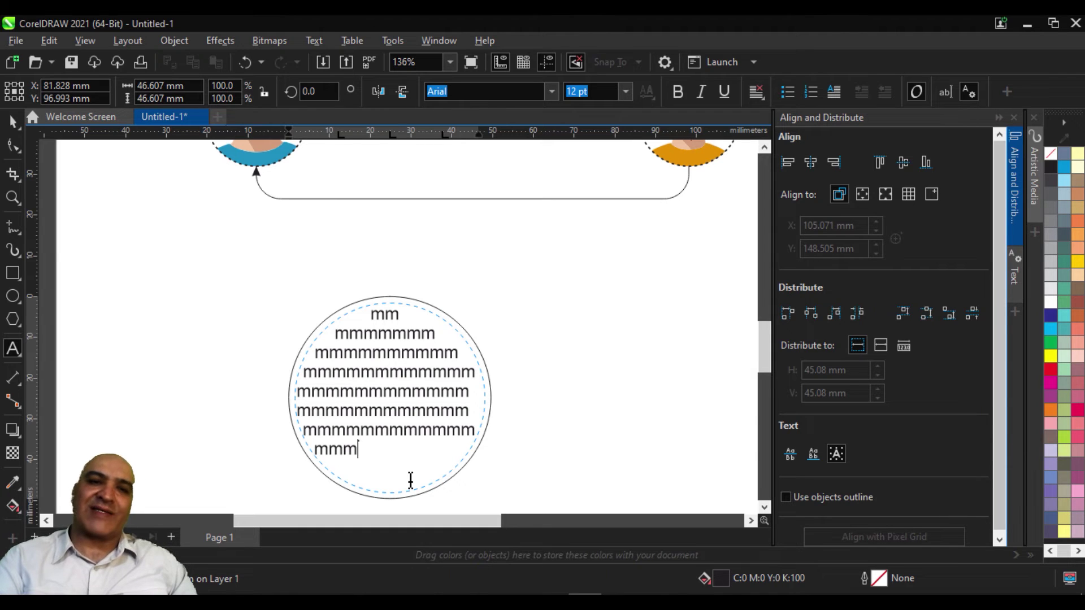
text(mmmmmmmm)
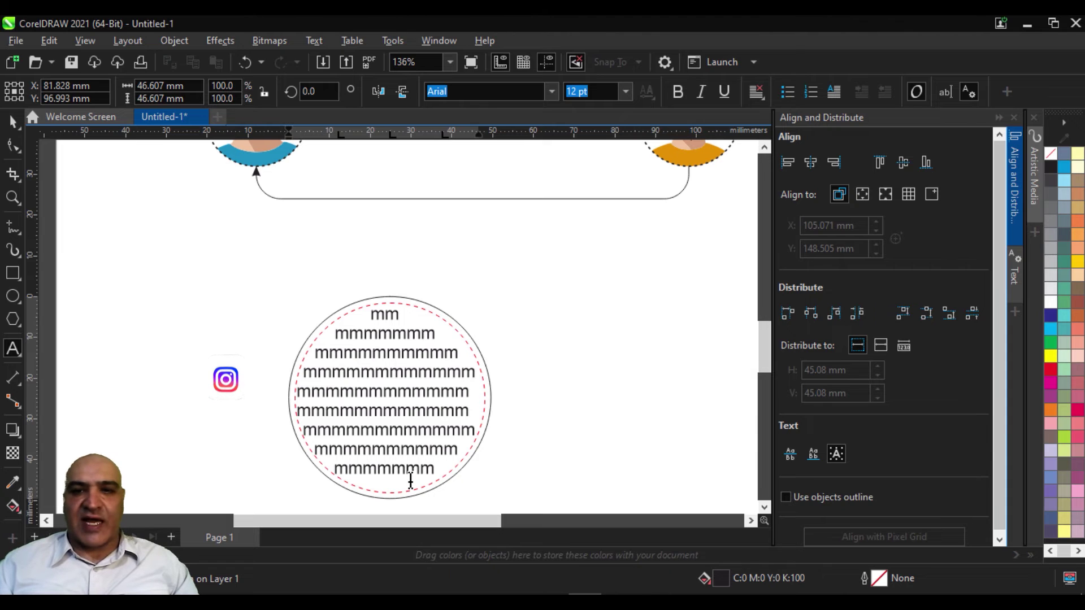
key(ctrl+space)
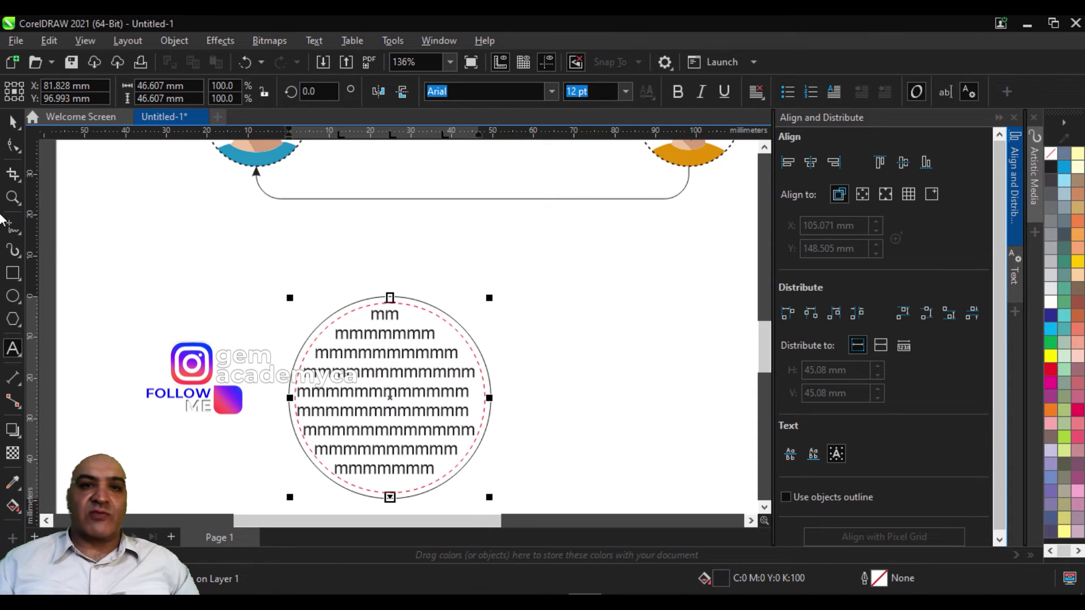
Step: Move the text-filled circle left and delete it
drag(406, 370, 230, 403)
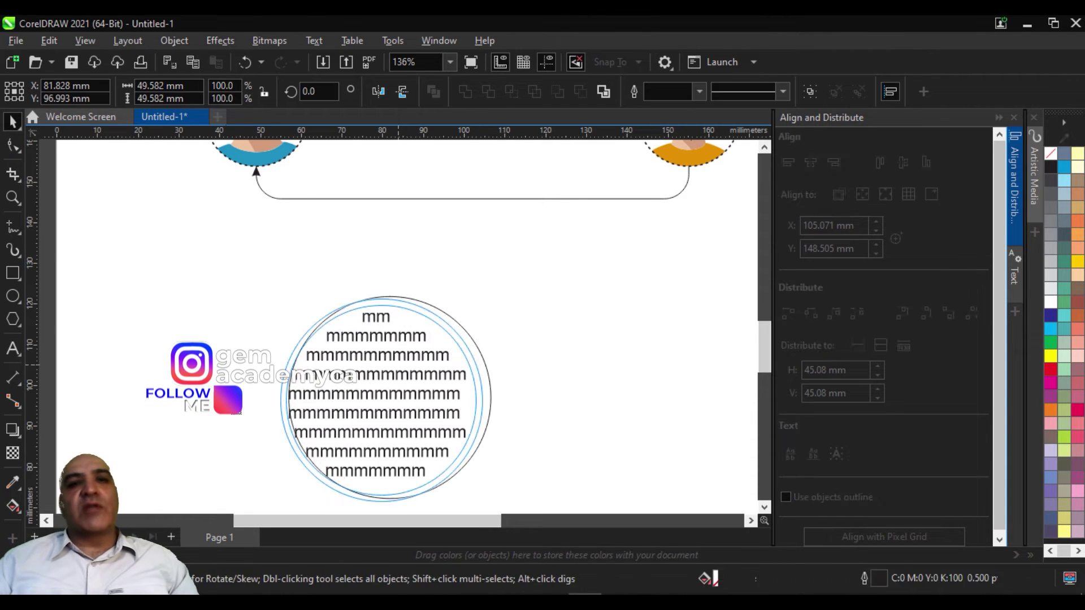
key(Delete)
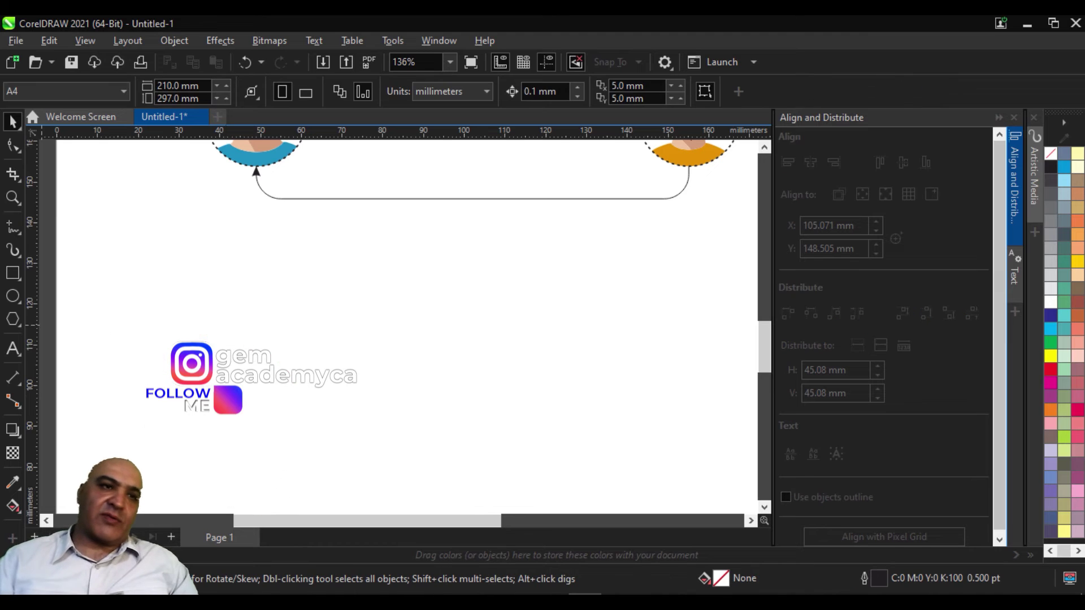
click(13, 296)
Step: Draw a new empty circle below the diagram's bottom connector
mouse_move(368, 277)
mouse_down()
mouse_move(506, 400)
mouse_move(531, 438)
mouse_up()
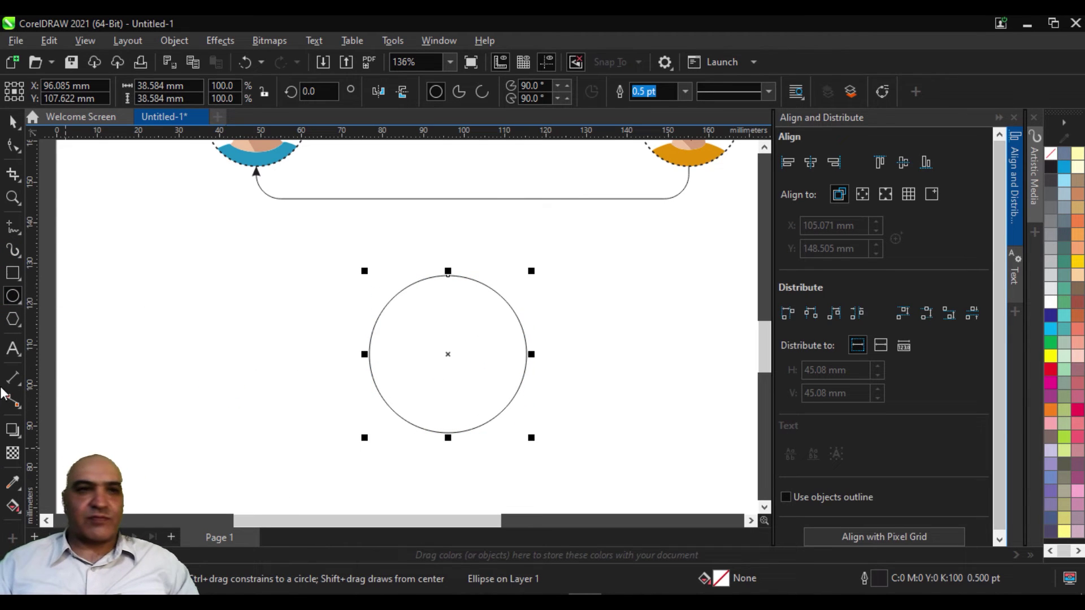
click(12, 350)
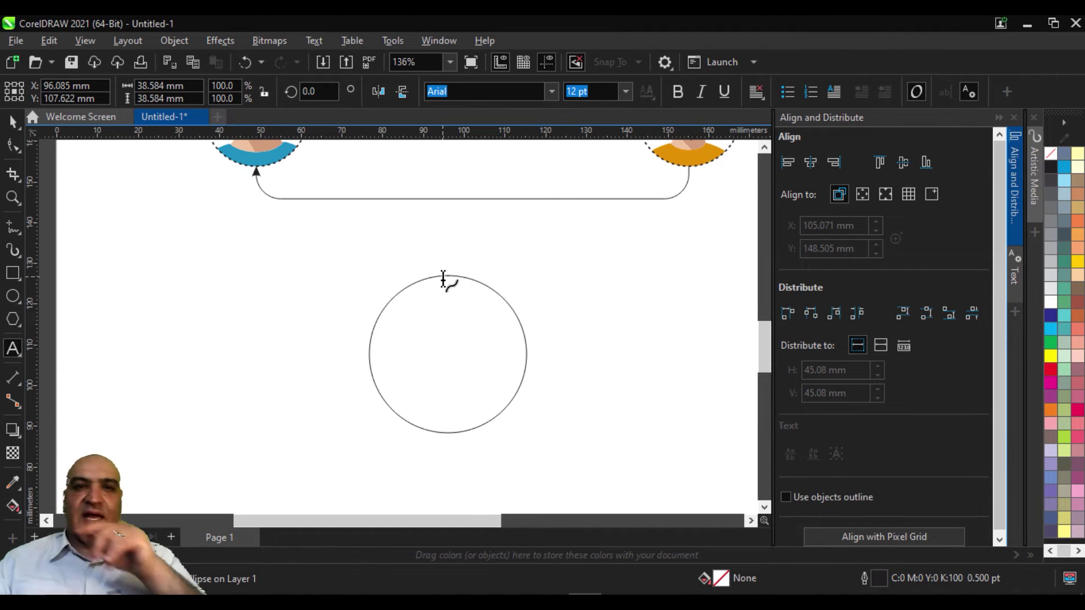
Step: Wrap a run of 'm' text along the practice circle and trim the extra m's
click(443, 278)
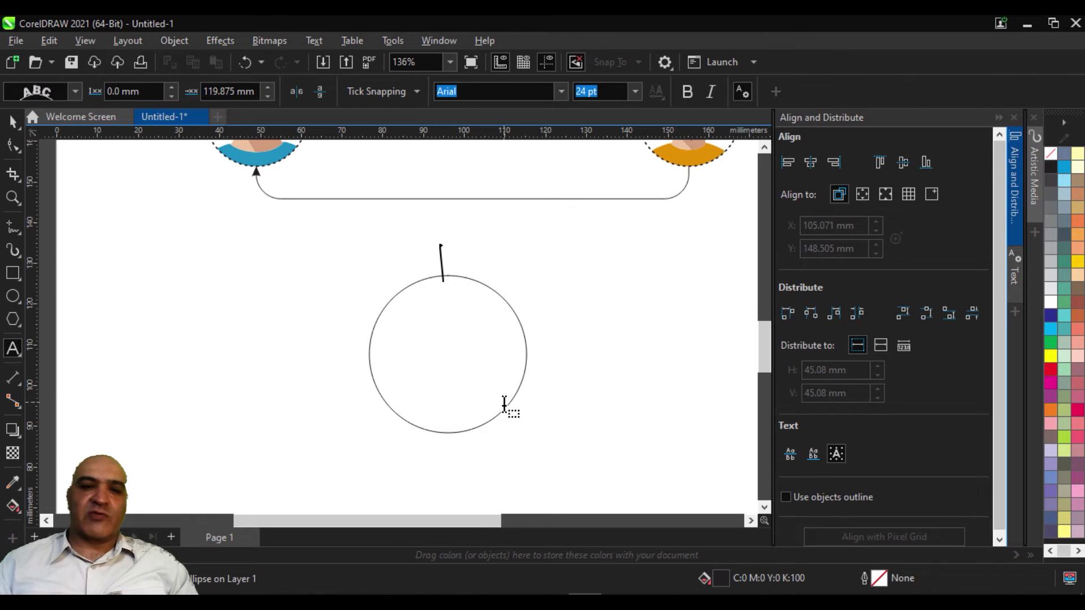
text(mmmmmmm)
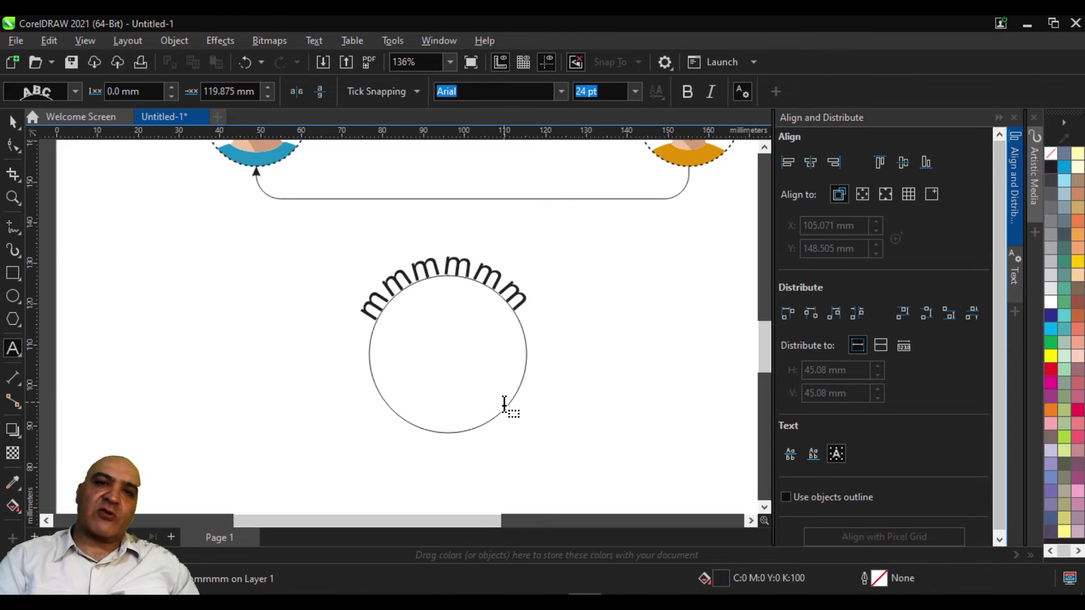
text(mmmmmmm)
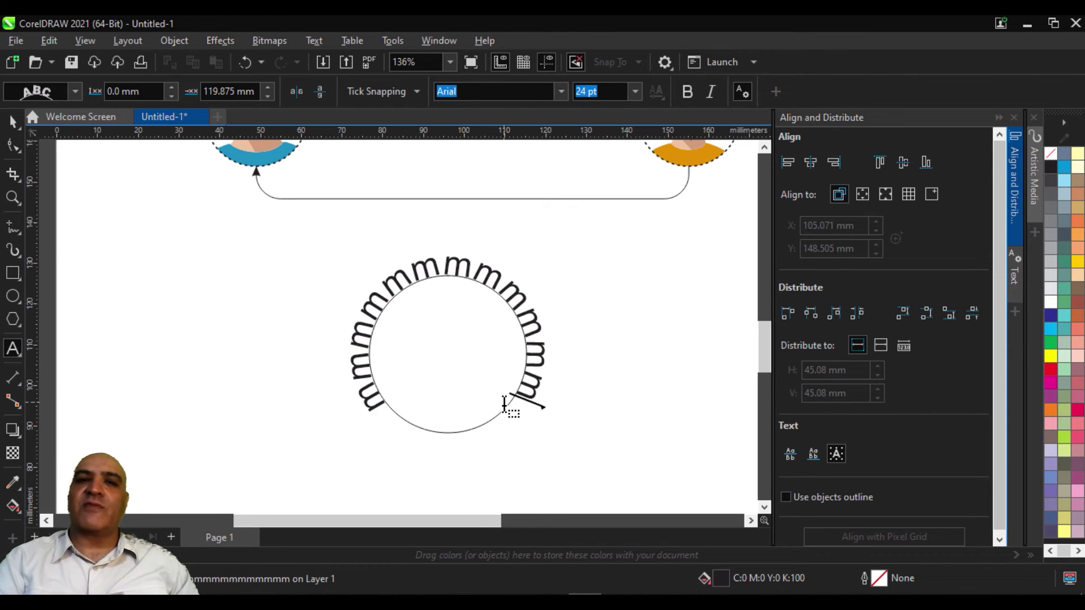
key(Escape)
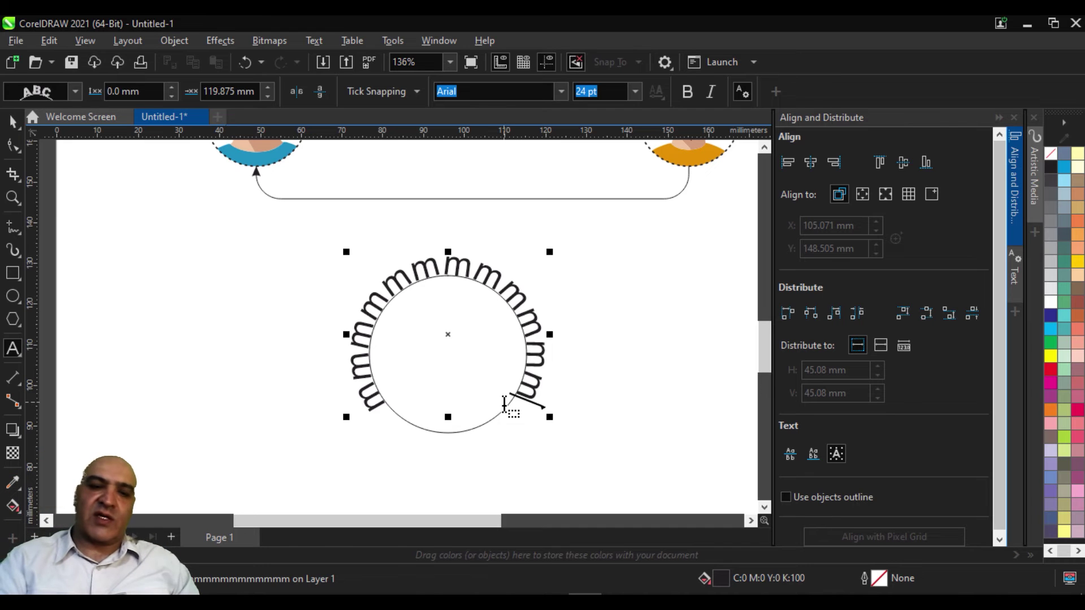
text(mmm)
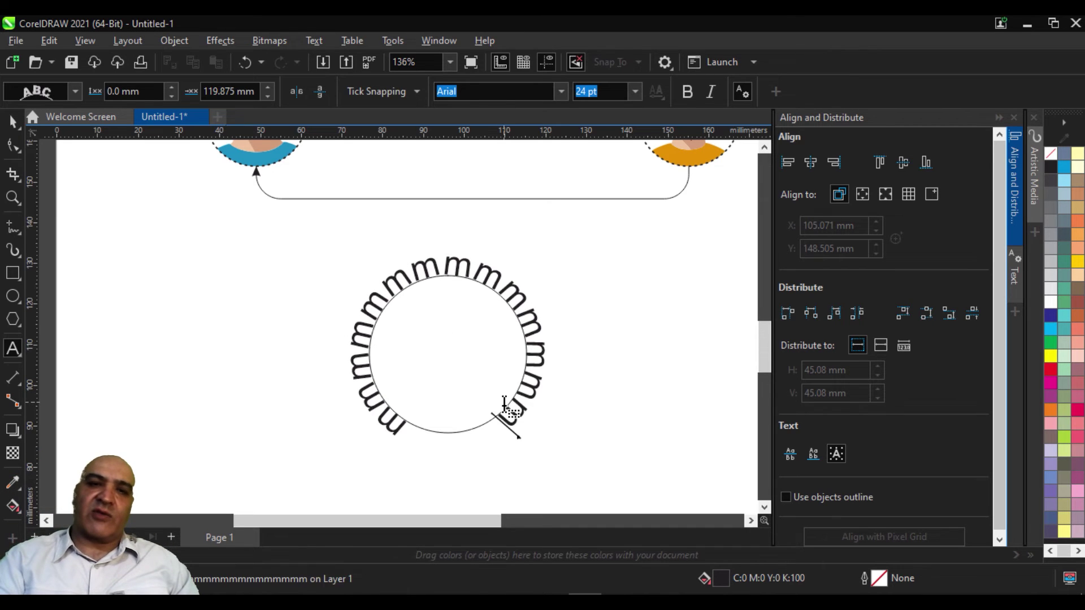
text(mm)
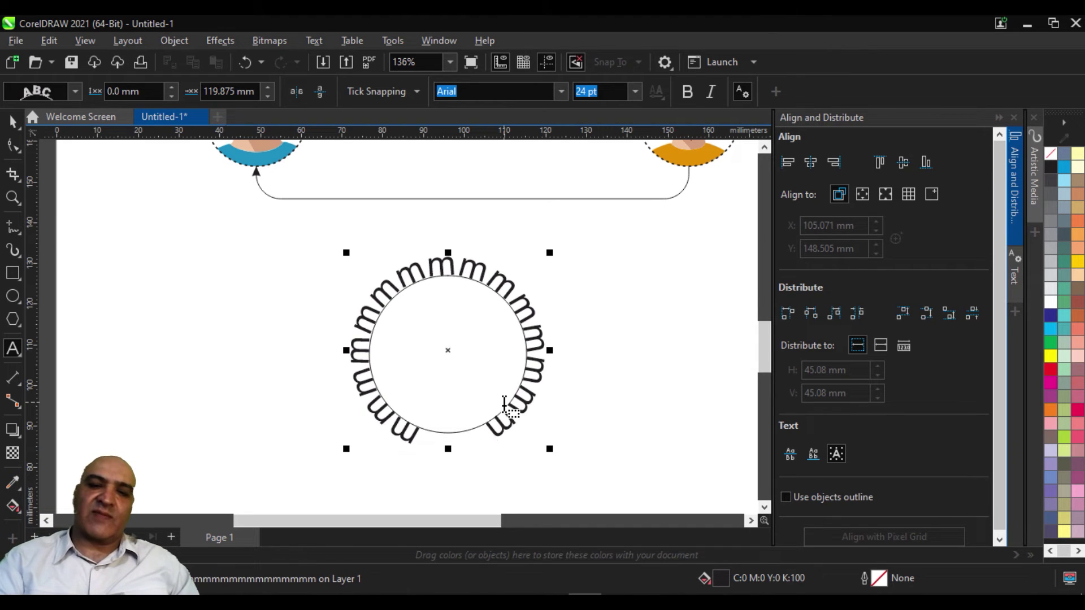
key(BackSpace)
key(BackSpace)
key(BackSpace)
key(BackSpace)
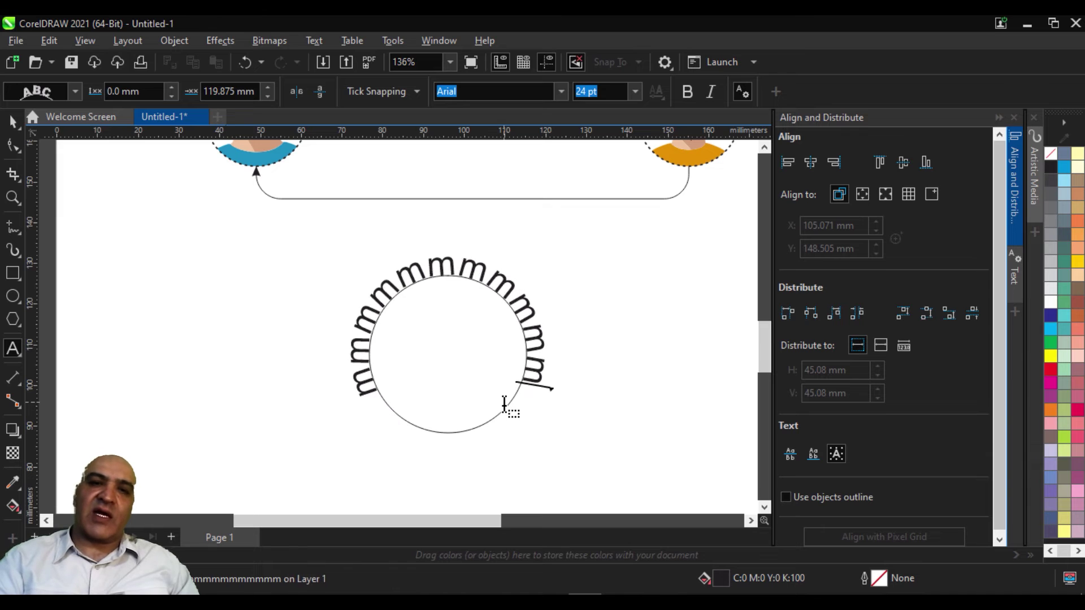
key(BackSpace)
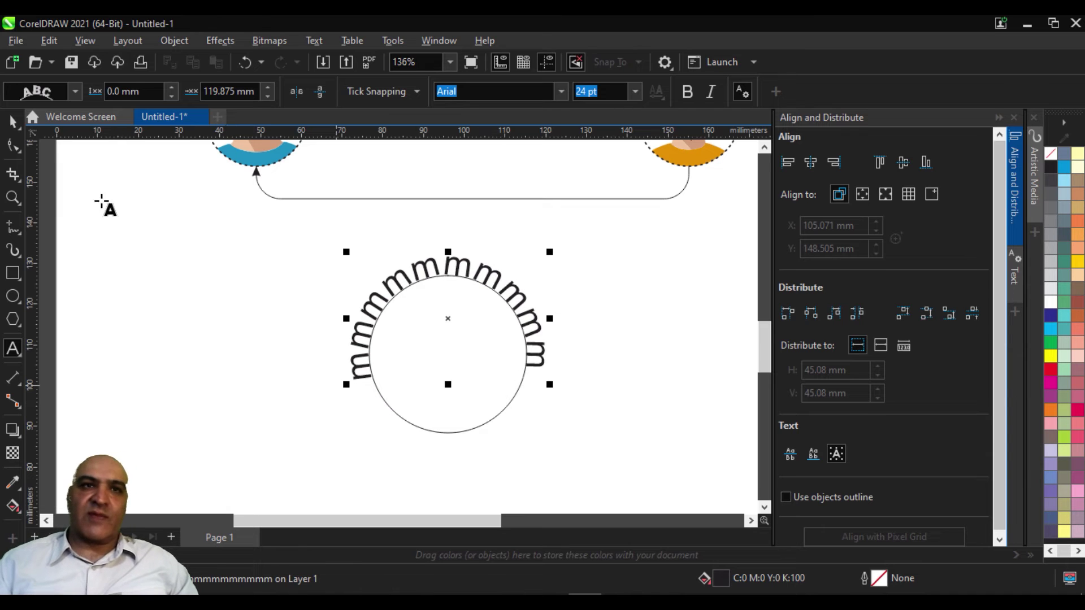
Step: Offset the circle text 1–2 mm from the path and slide it clockwise around the circle
click(171, 88)
click(170, 88)
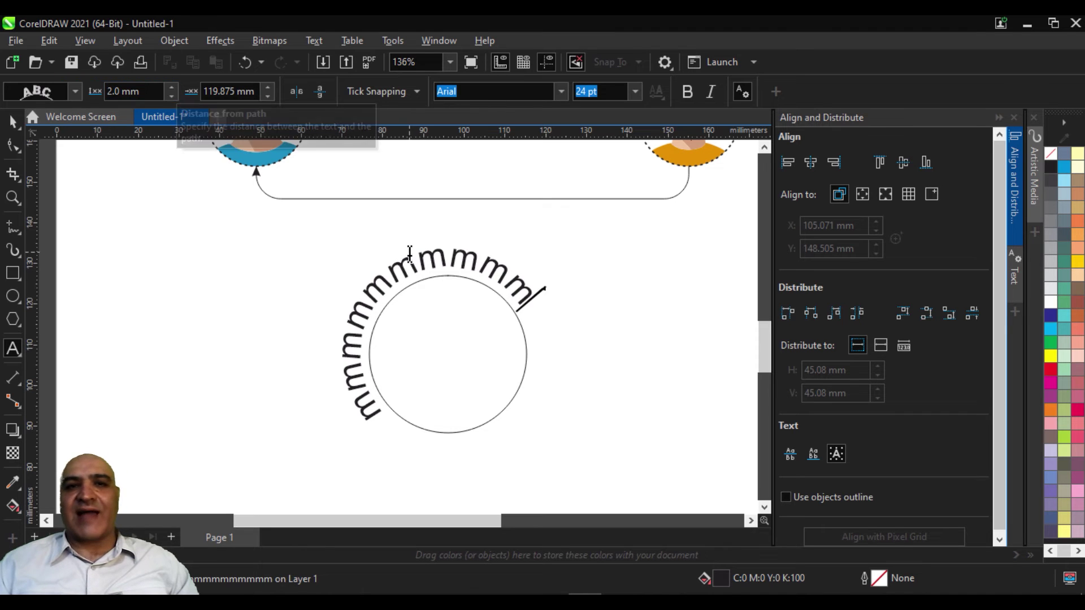
click(268, 96)
click(271, 89)
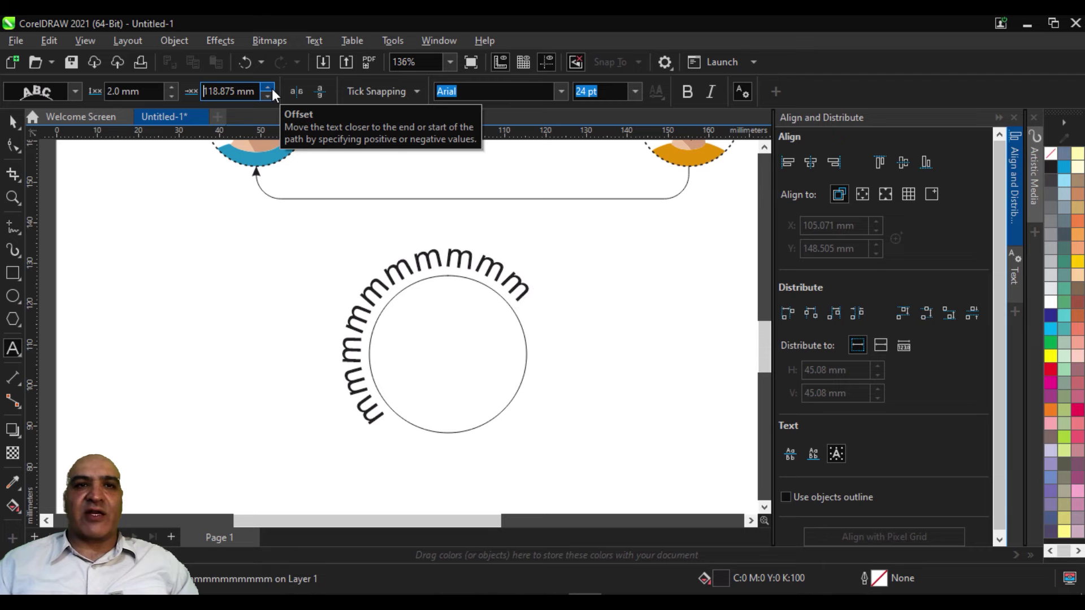
click(272, 88)
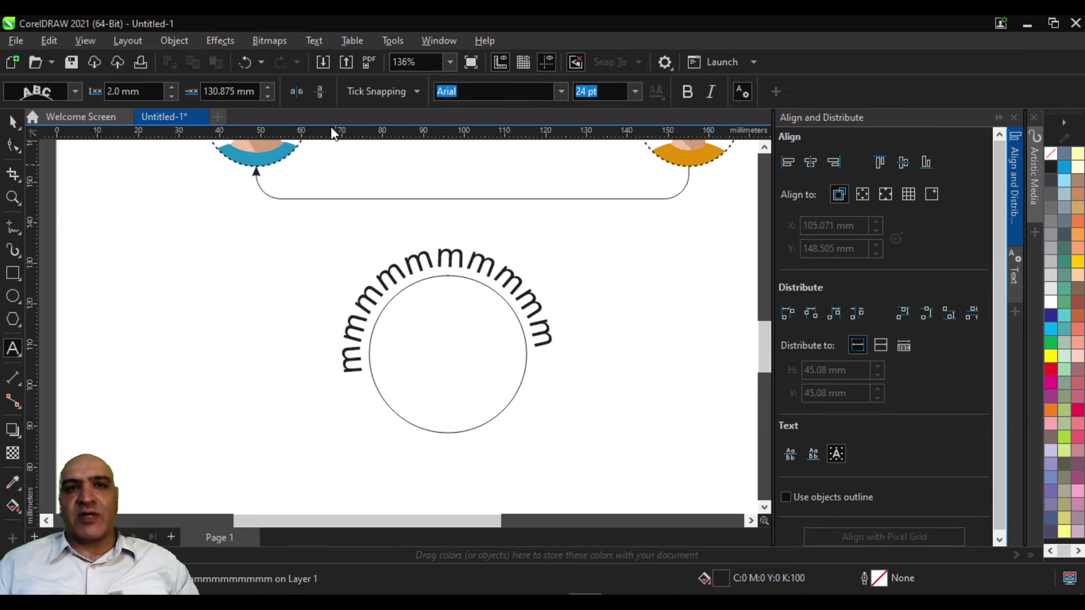
Step: Try mirroring the circle text horizontally and vertically, leaving it upright
click(306, 94)
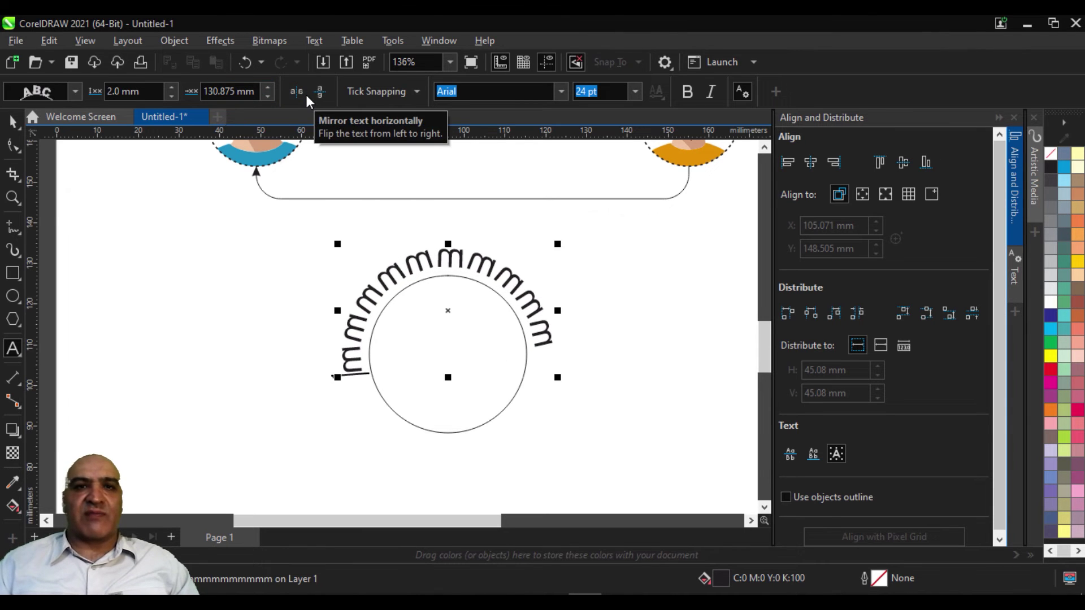
click(318, 93)
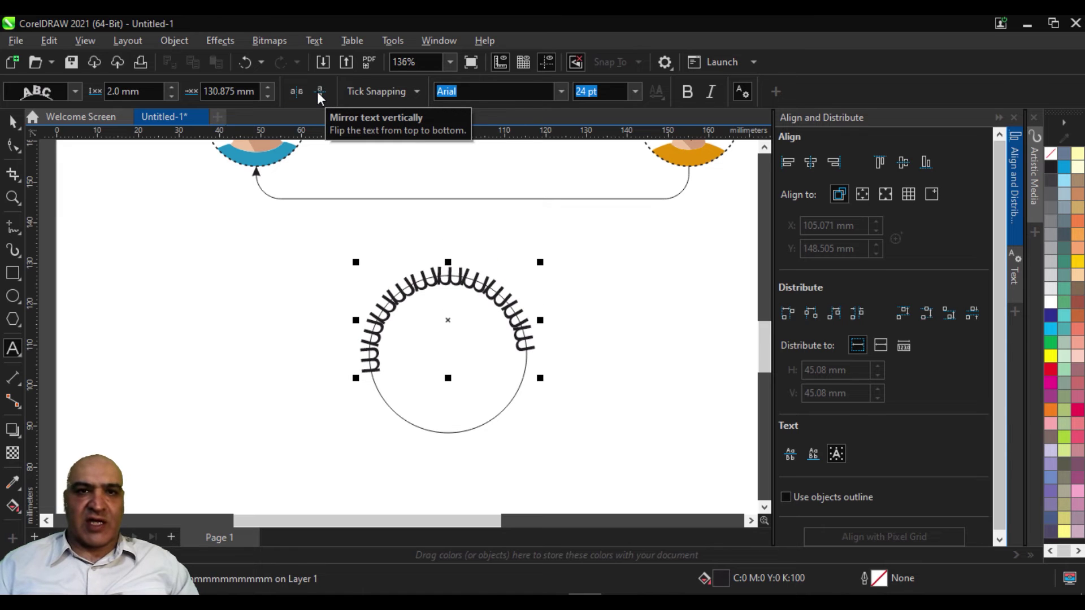
click(318, 92)
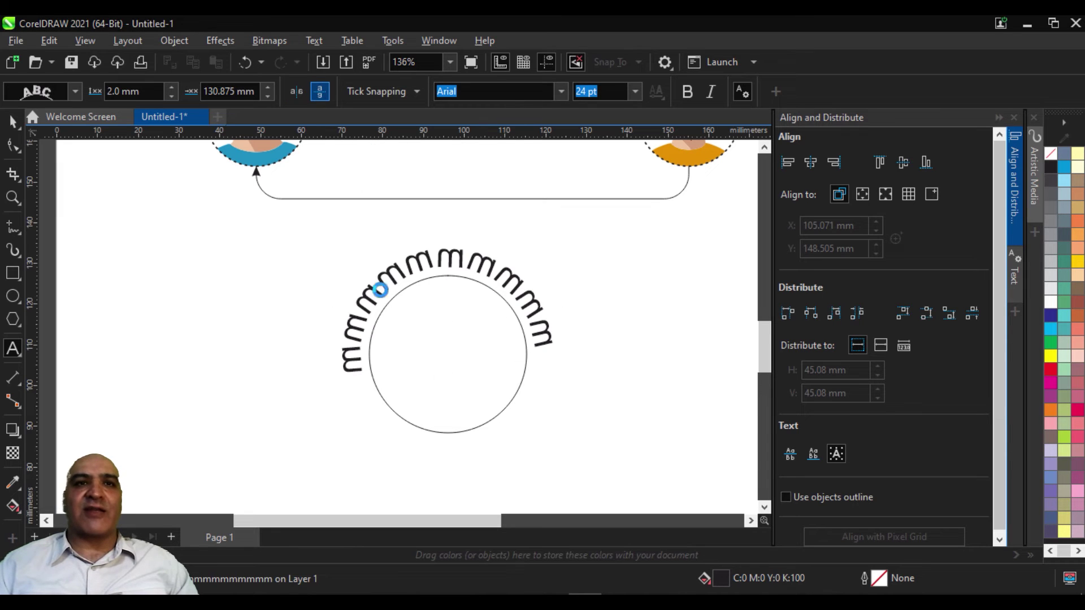
key(ctrl+z)
click(319, 92)
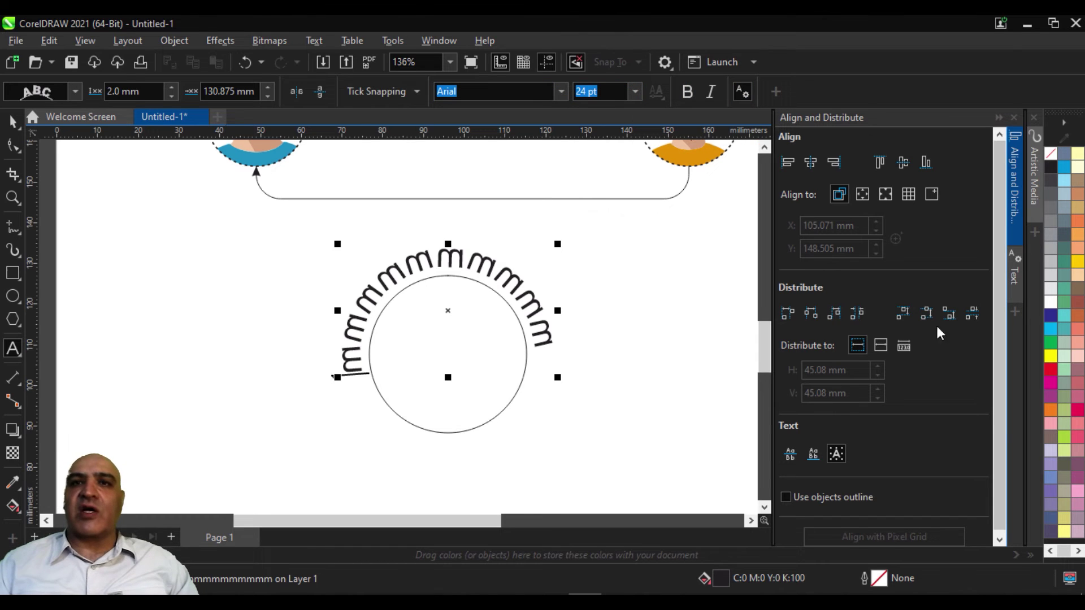
Step: Delete the wrapped m text and select the practice circle
click(12, 122)
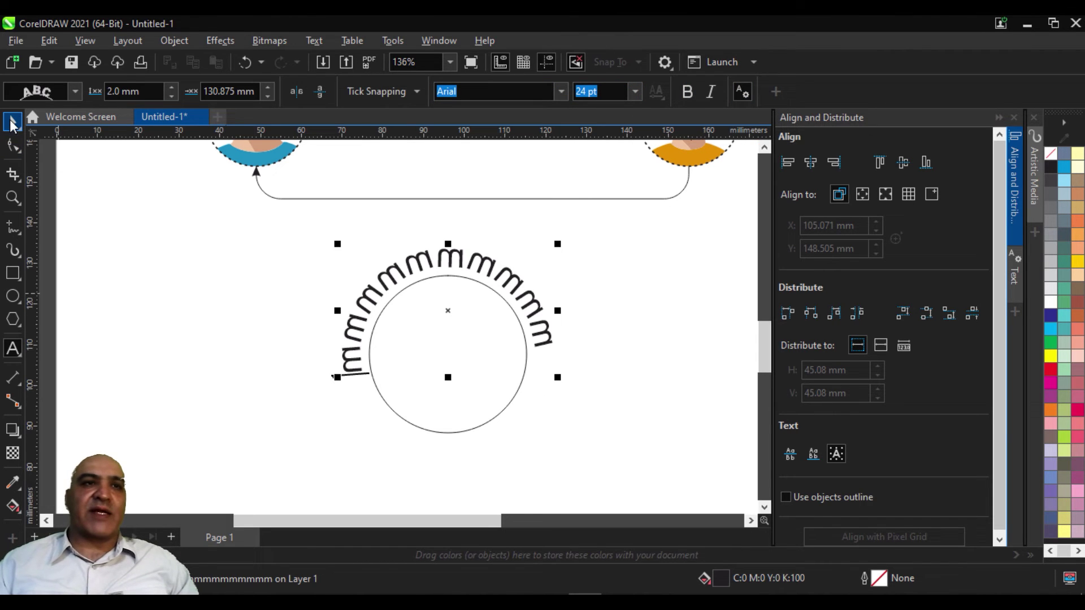
key(Delete)
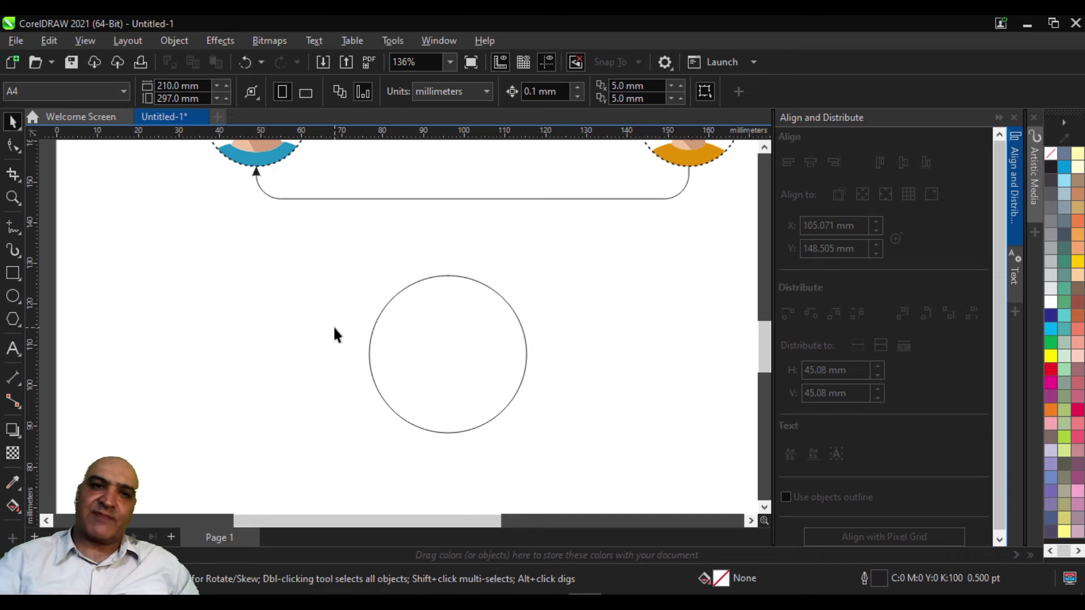
click(428, 319)
Step: Delete the practice circle and bring the whole avatar diagram into view
key(Delete)
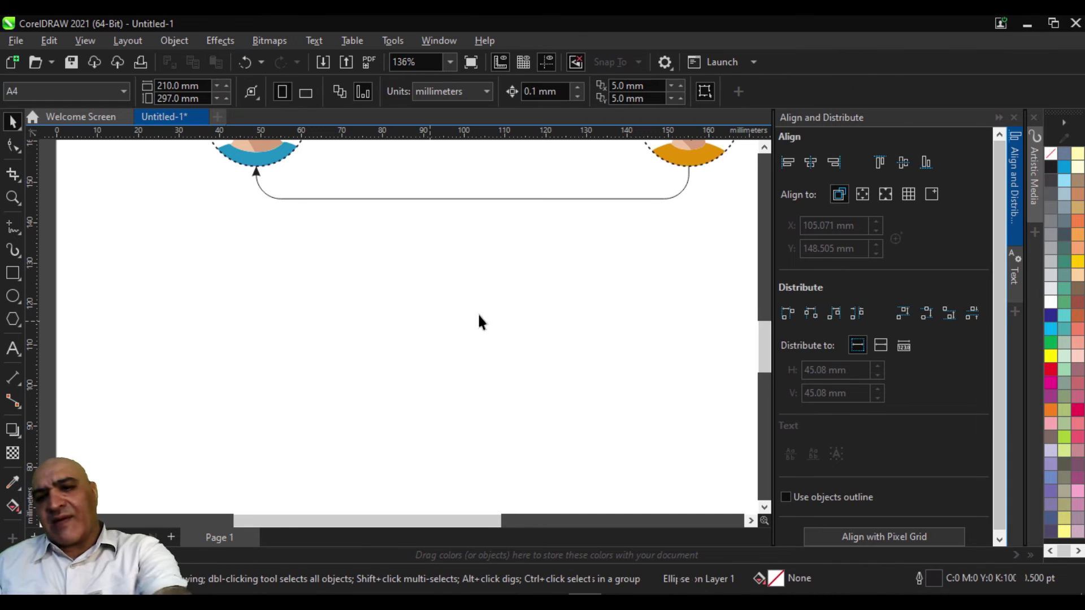
scroll(478, 312, down, 2)
drag(479, 310, 503, 490)
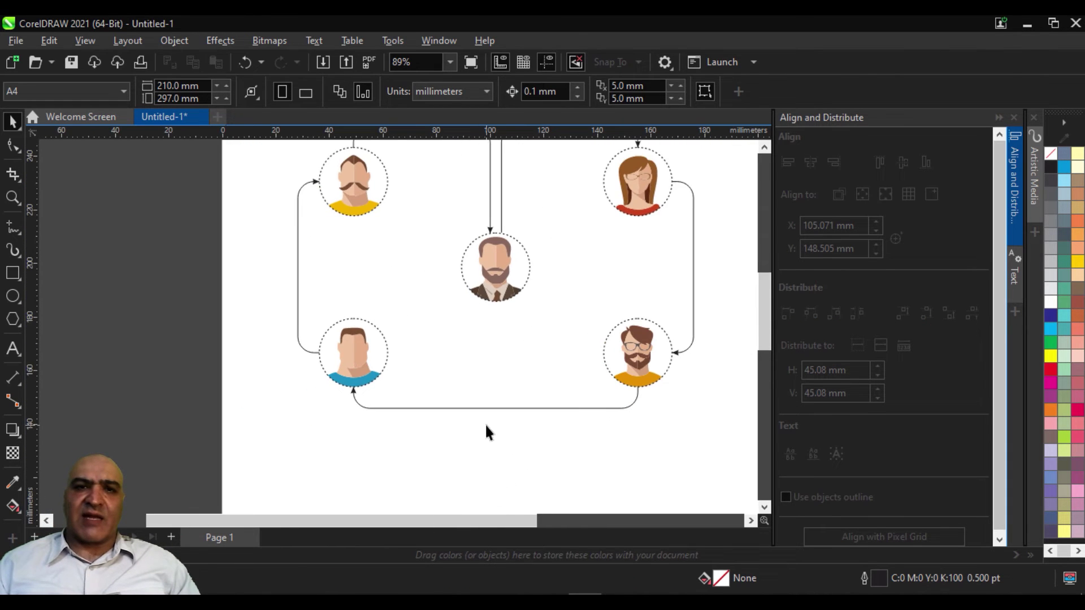
scroll(485, 424, up, 2)
Step: Type an 'm1' label on the bottom connector and move it just above the line
click(471, 400)
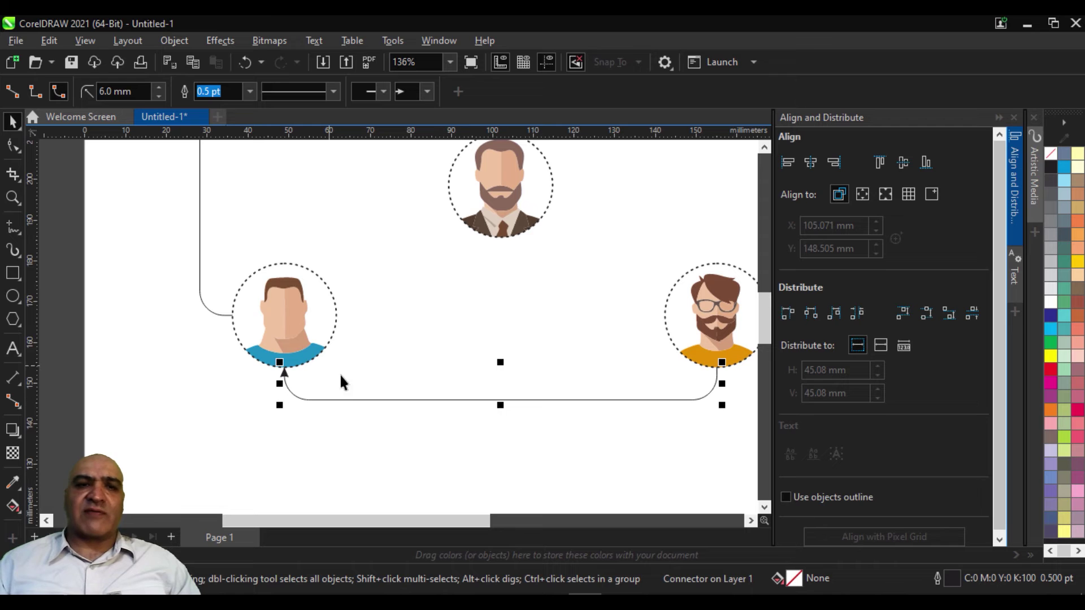
click(13, 349)
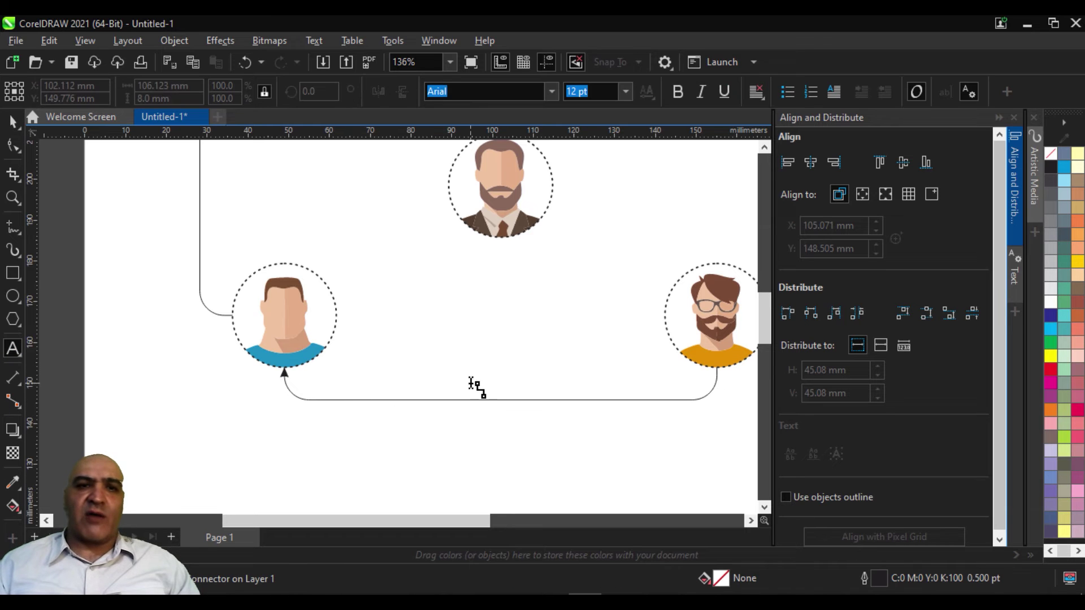
click(475, 402)
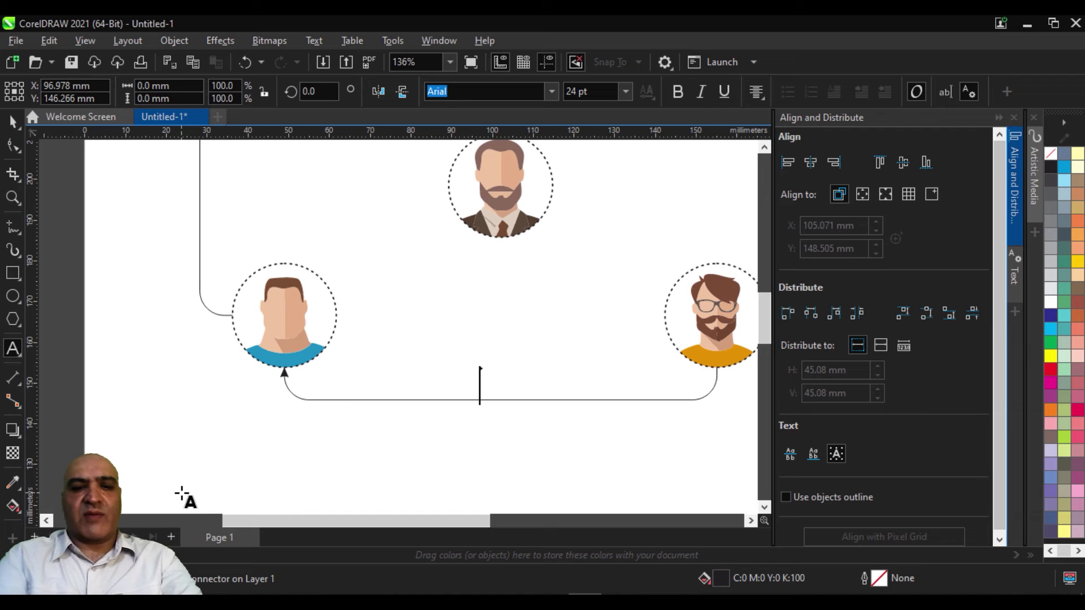
text(m1)
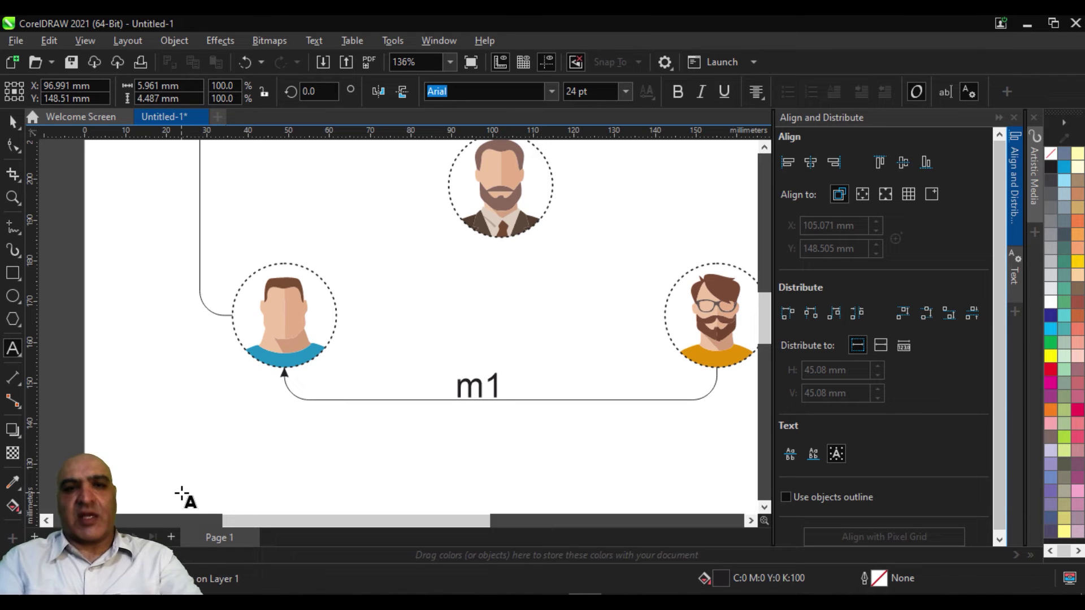
click(14, 120)
click(496, 422)
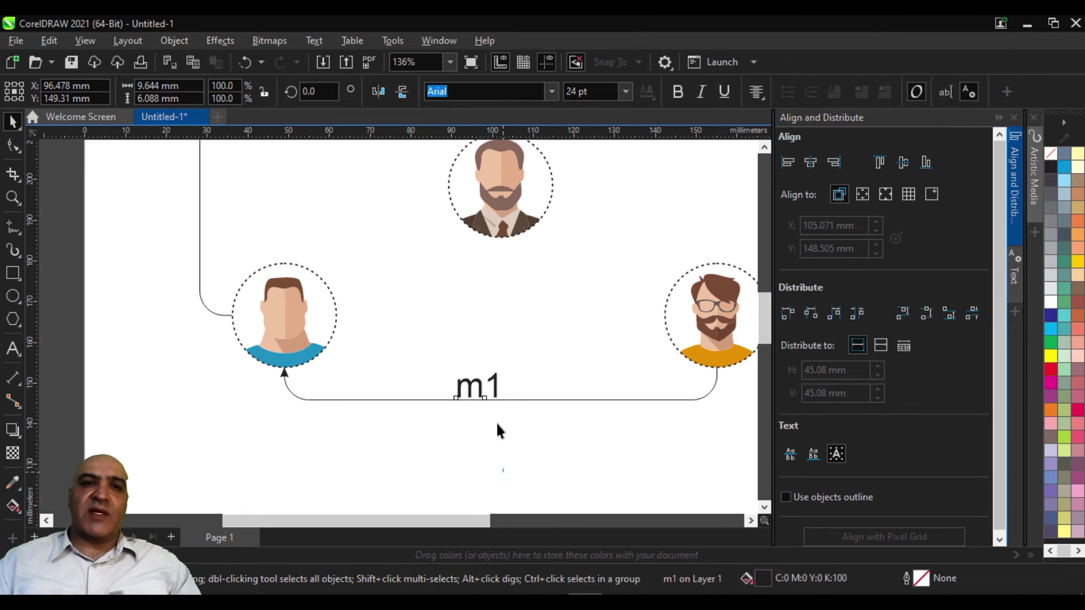
mouse_move(477, 400)
mouse_down()
mouse_move(504, 337)
mouse_move(489, 389)
mouse_move(463, 396)
mouse_move(487, 349)
mouse_up()
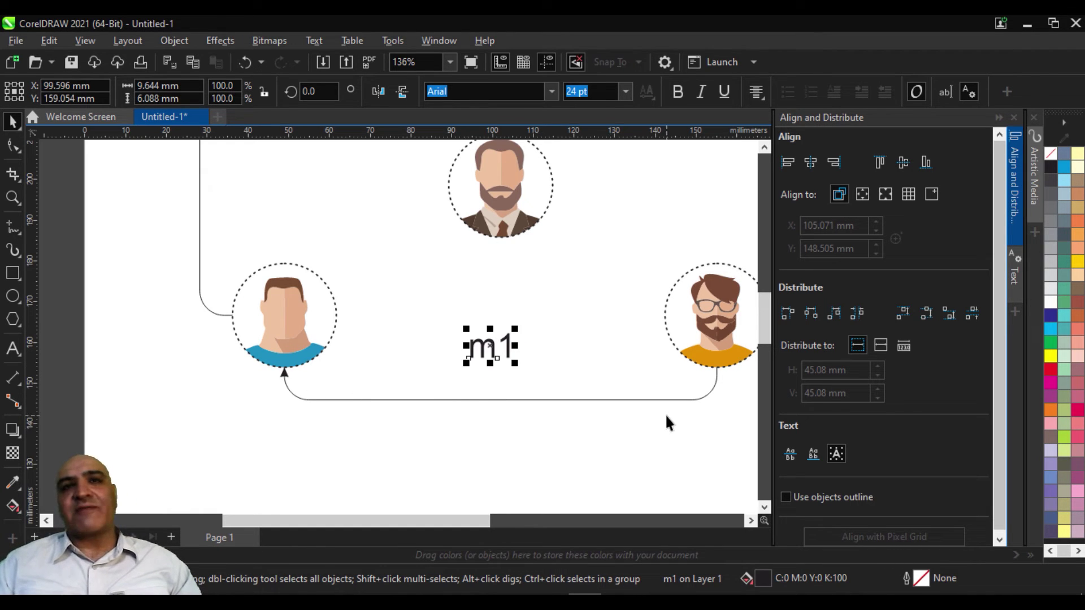
Step: Lower the m1 label so it sits on the bottom connector line
drag(491, 346, 482, 389)
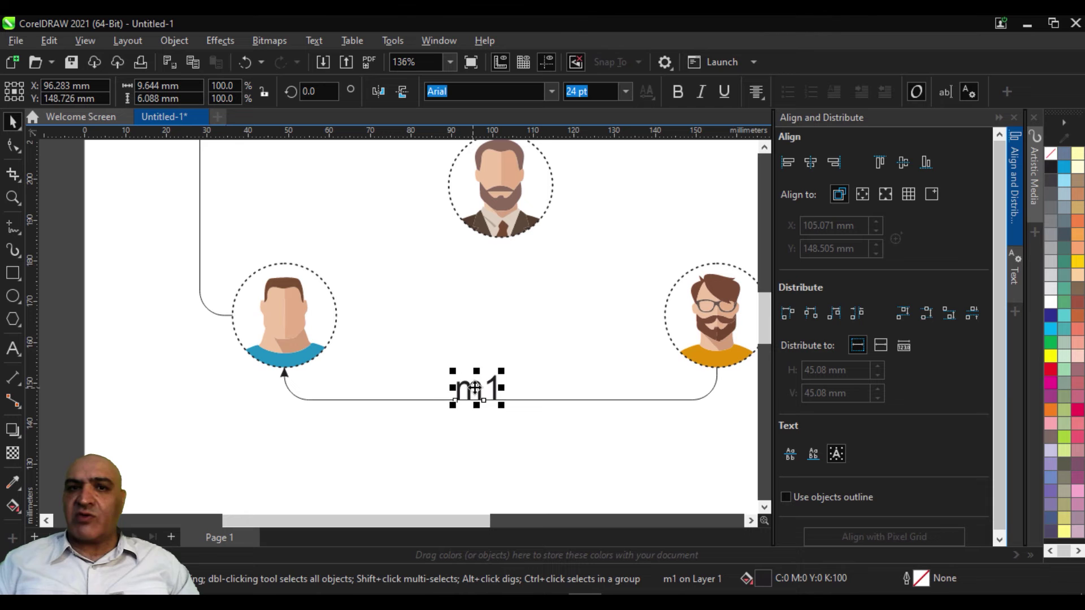
mouse_move(477, 388)
mouse_down()
mouse_move(458, 435)
mouse_move(495, 456)
mouse_move(489, 396)
mouse_up()
scroll(426, 314, down, 2)
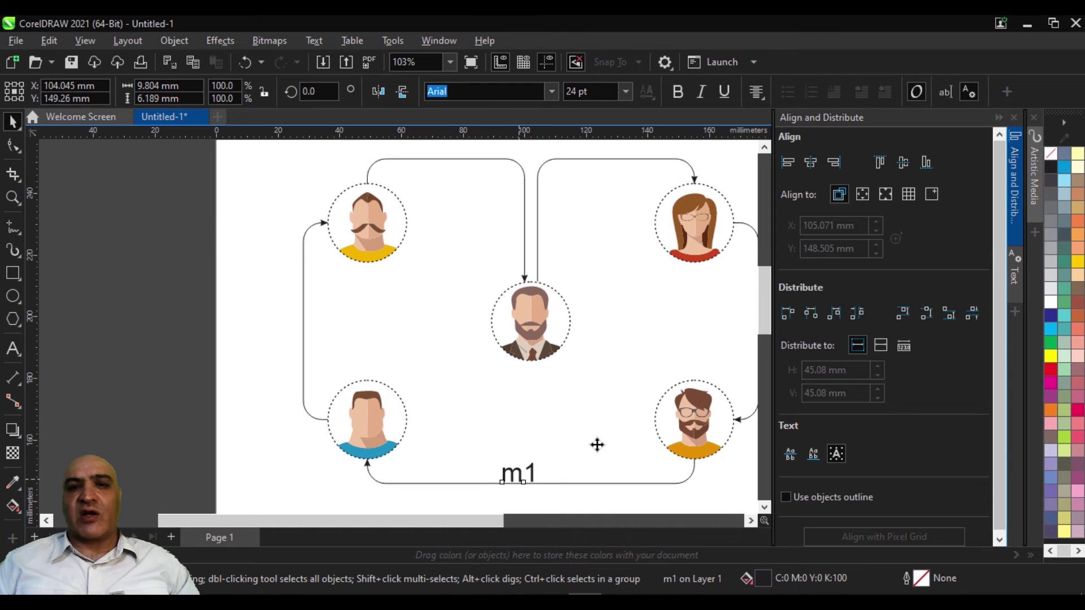
Step: Copy m1 beside the right-hand connector and rotate the copy 90° to run vertically
drag(518, 480, 717, 334)
mouse_move(677, 370)
mouse_down()
mouse_move(545, 371)
mouse_move(609, 364)
mouse_up()
click(593, 334)
click(675, 340)
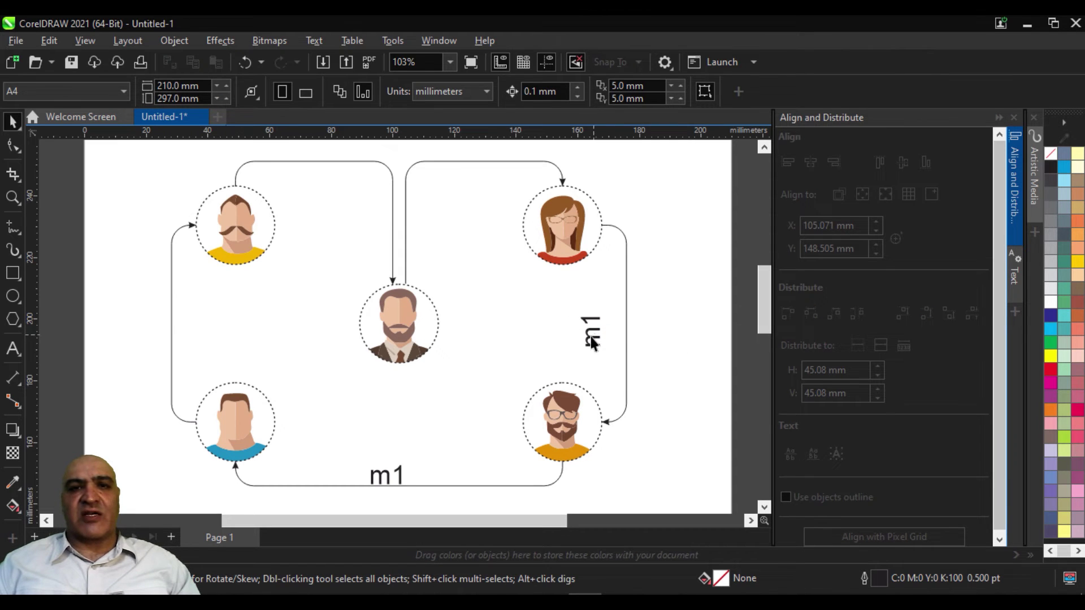
mouse_move(596, 338)
mouse_down()
mouse_move(620, 332)
mouse_move(479, 193)
mouse_up()
Step: Rotate an m1 copy back to horizontal, label both top connectors, and add a vertical m1 on the left connector
scroll(500, 194, down, 1)
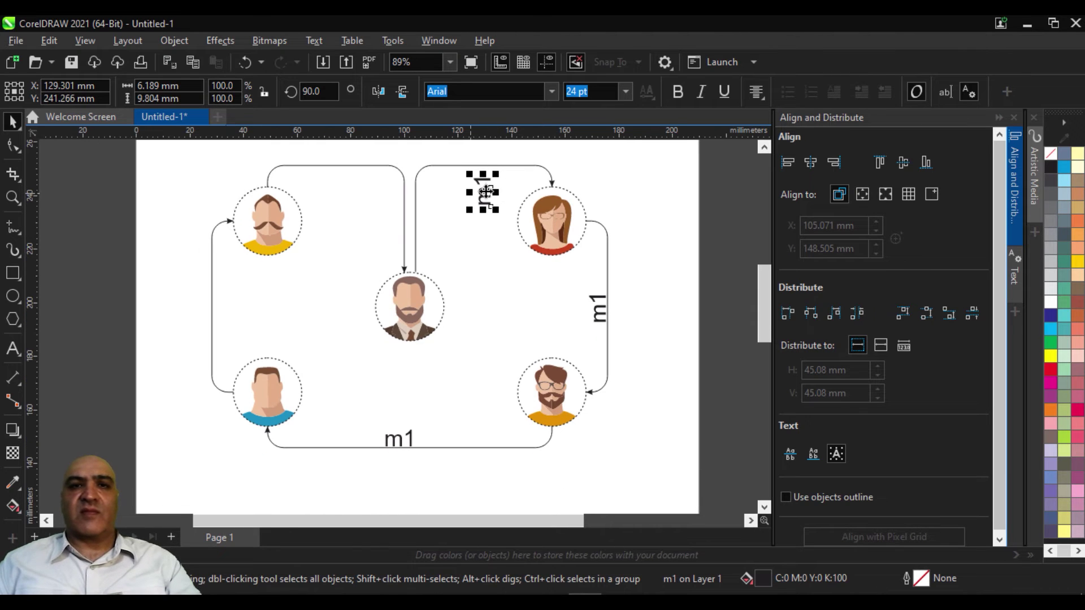
click(486, 192)
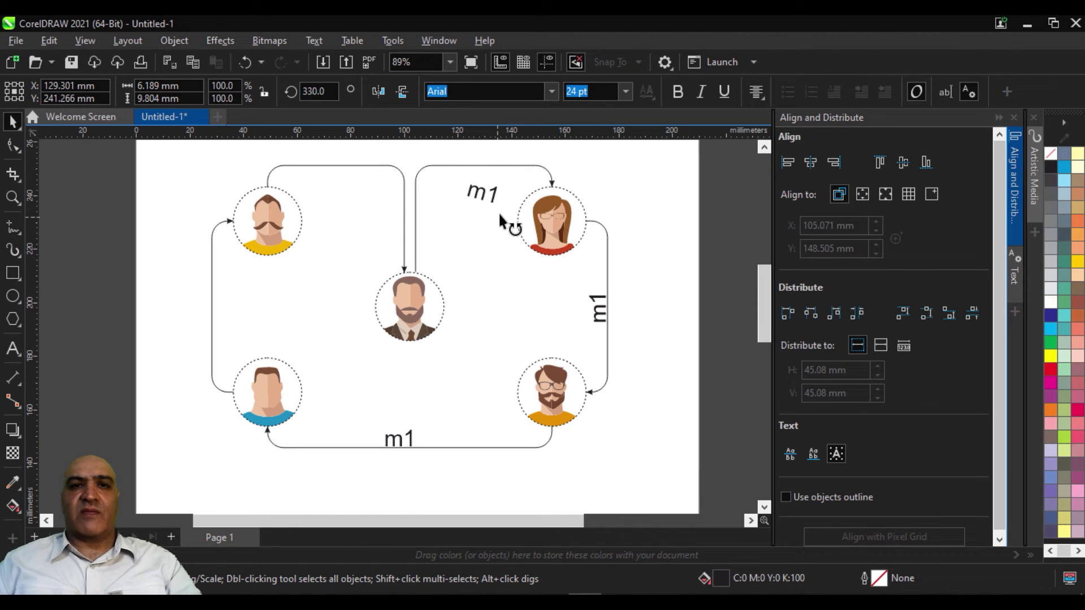
mouse_move(500, 218)
mouse_down()
mouse_move(505, 206)
mouse_move(479, 180)
mouse_up()
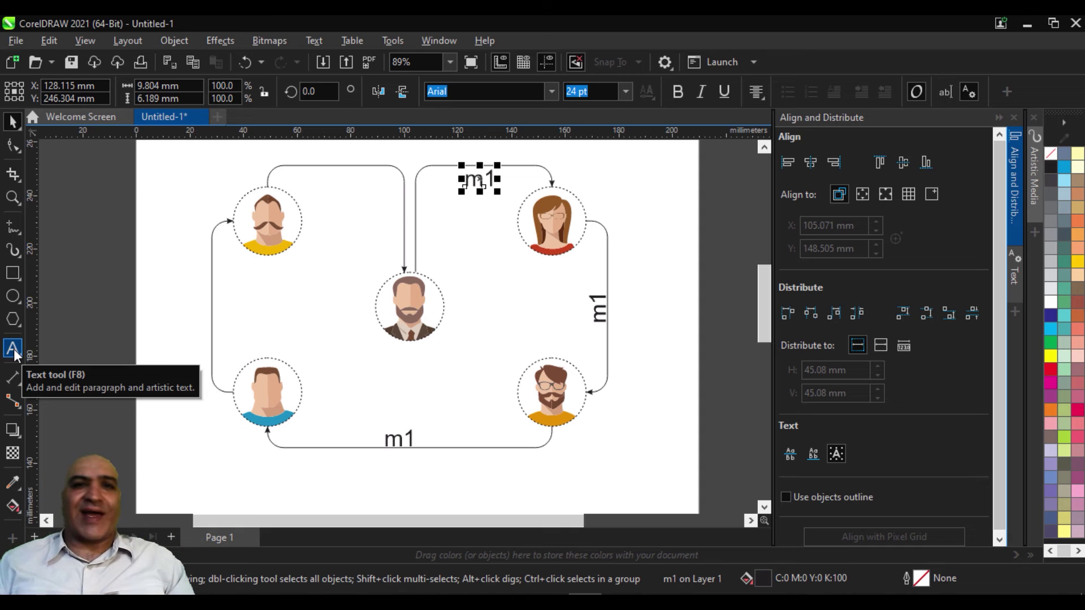
drag(454, 185, 346, 186)
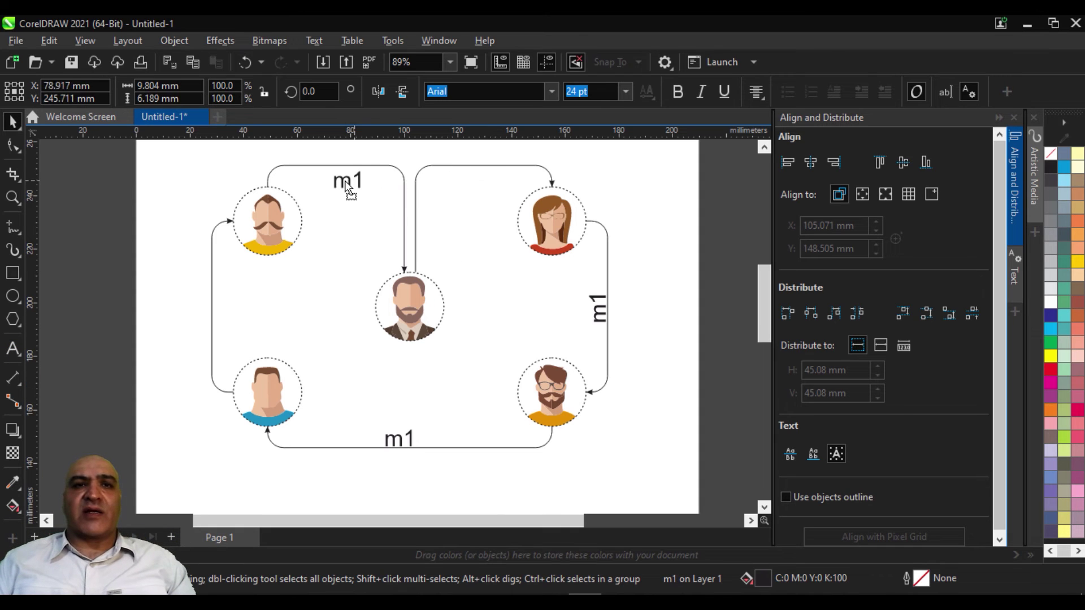
right_click(341, 181)
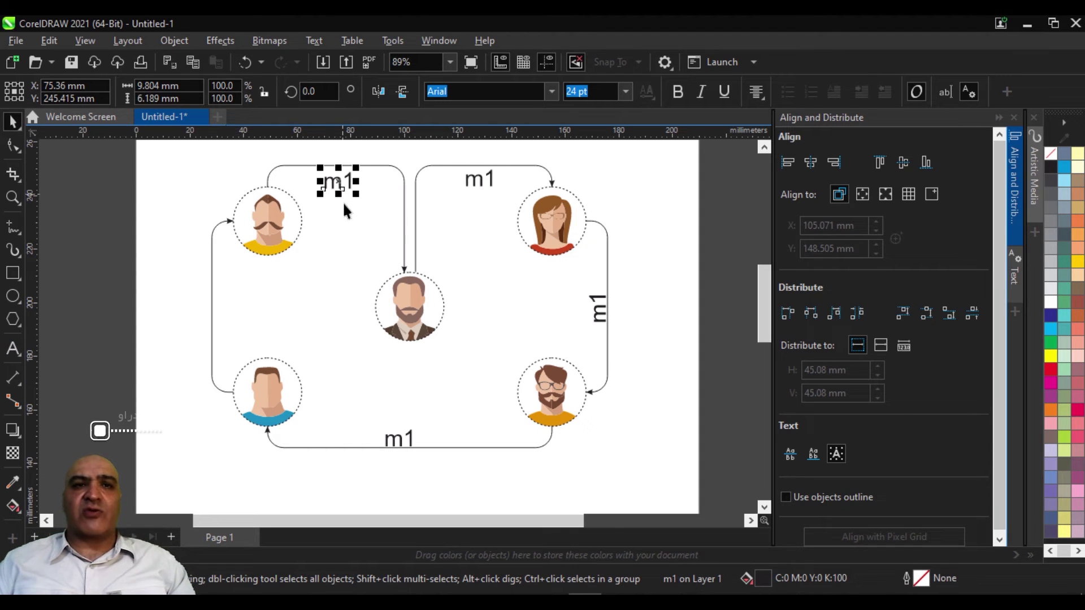
drag(599, 311, 230, 313)
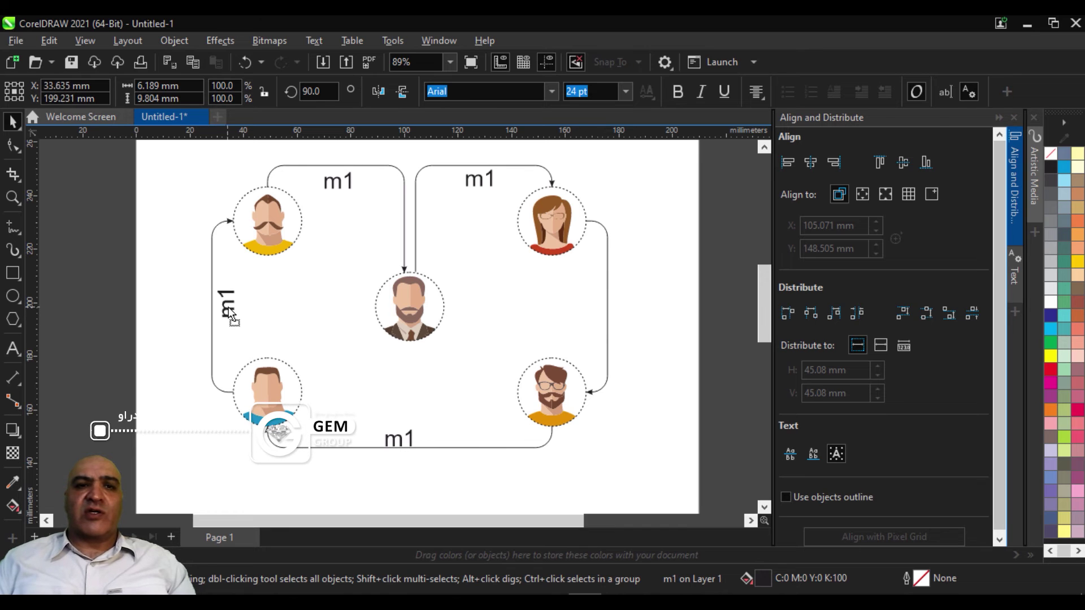
click(158, 426)
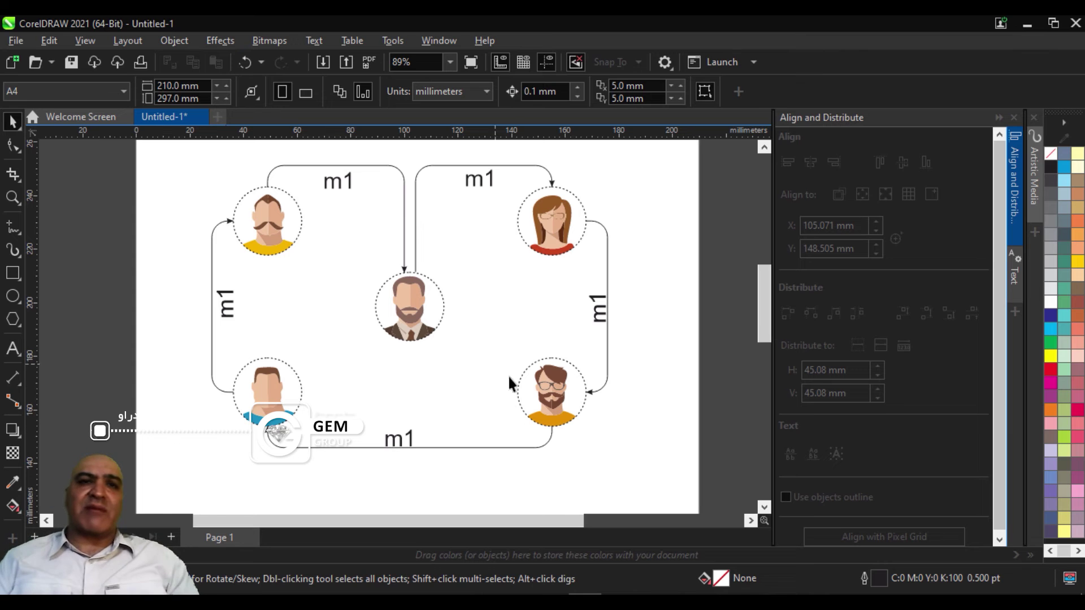
Step: Check the top-right m1 label with the Text tool, then deselect everything
click(454, 166)
click(13, 348)
click(487, 181)
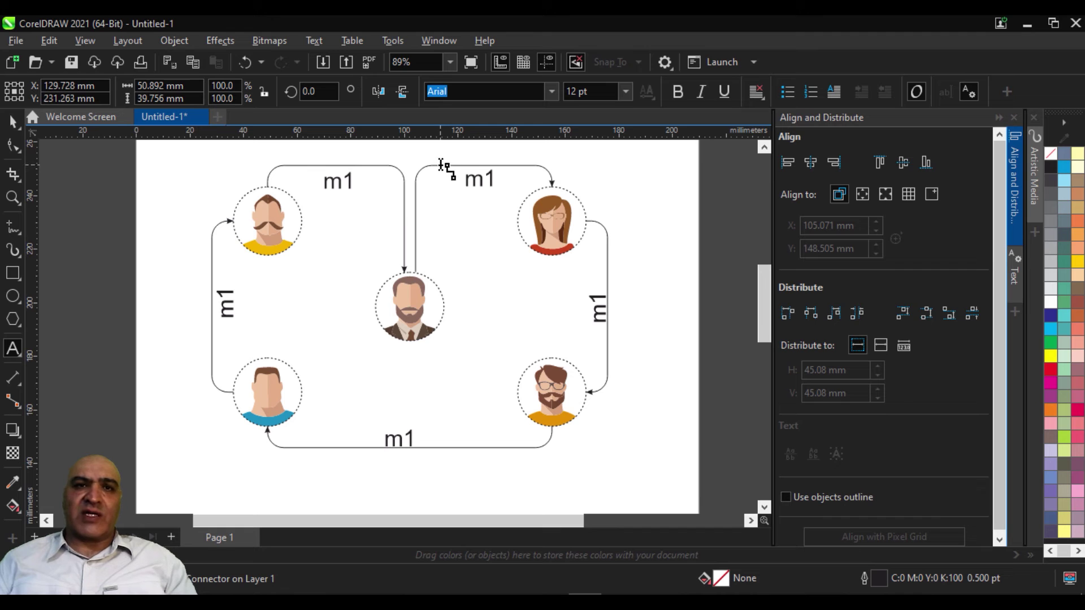
click(13, 122)
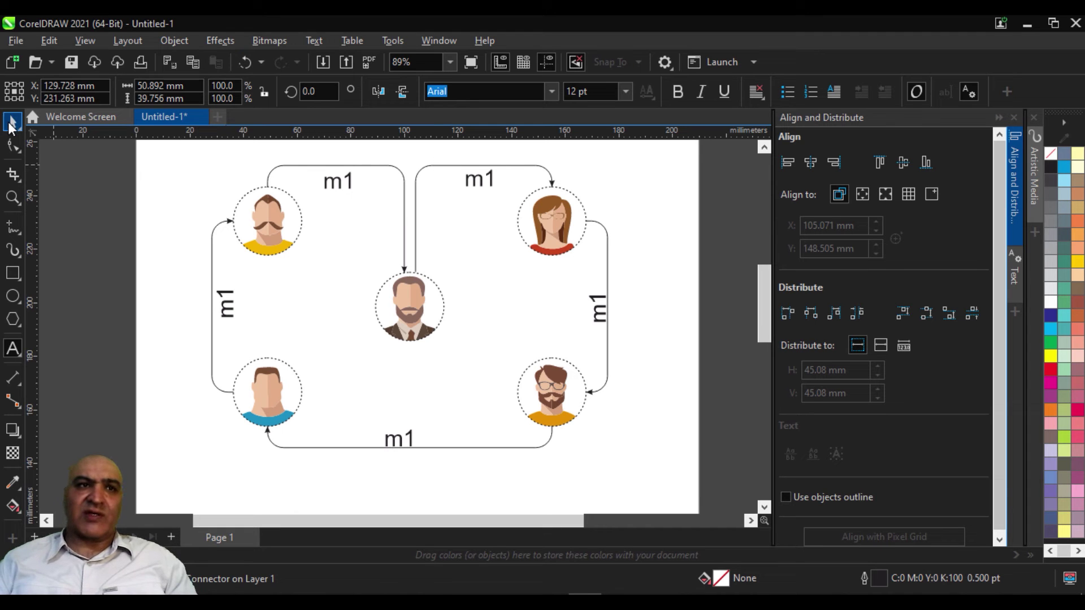
click(157, 181)
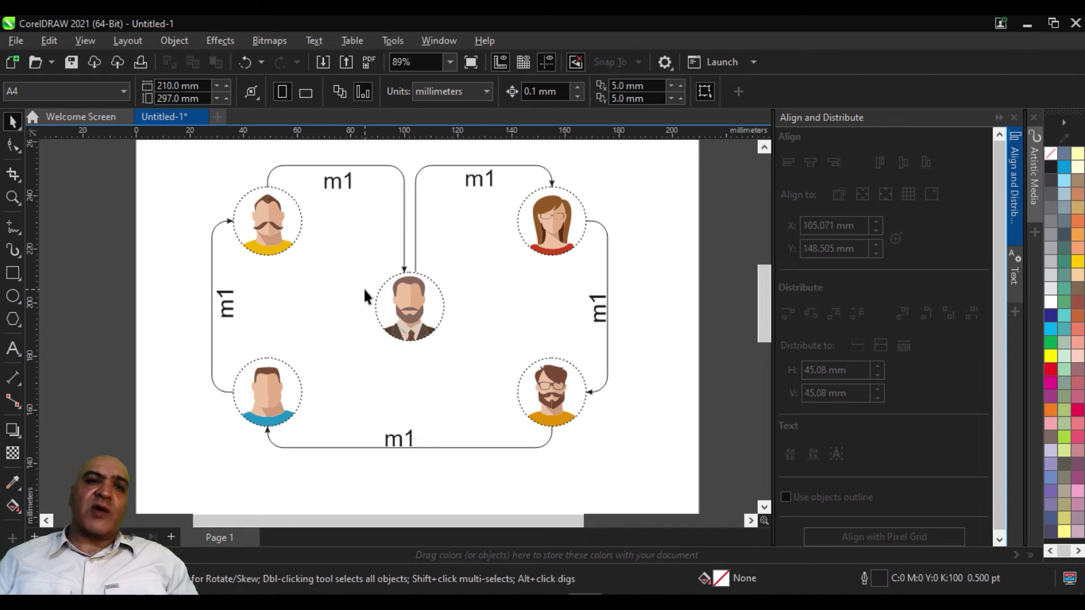
Step: Scale the central avatar to about 186%, roughly 47 mm across
click(380, 302)
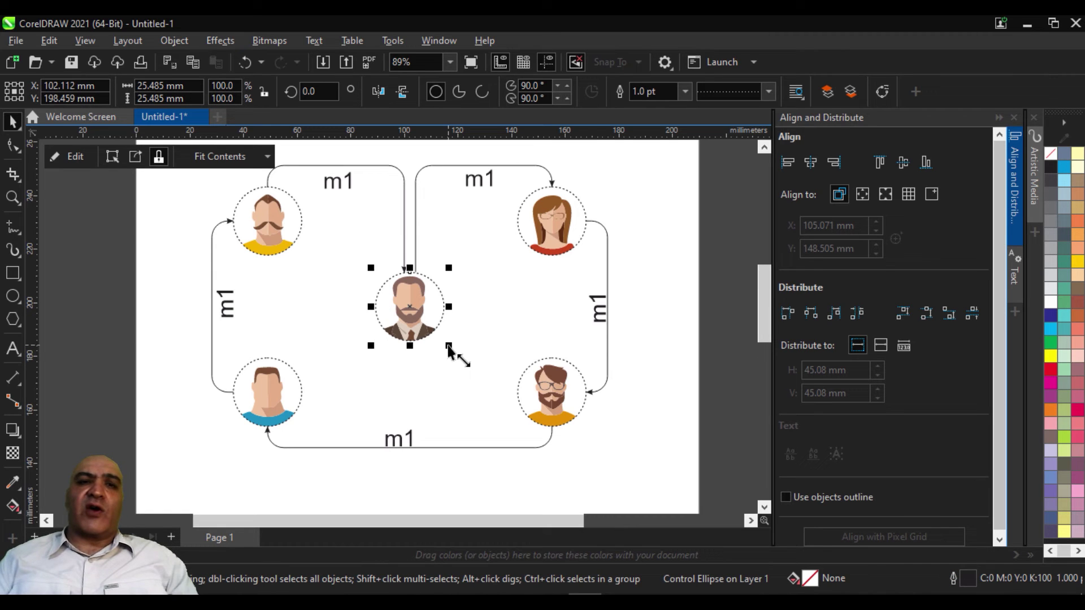
drag(448, 345, 478, 375)
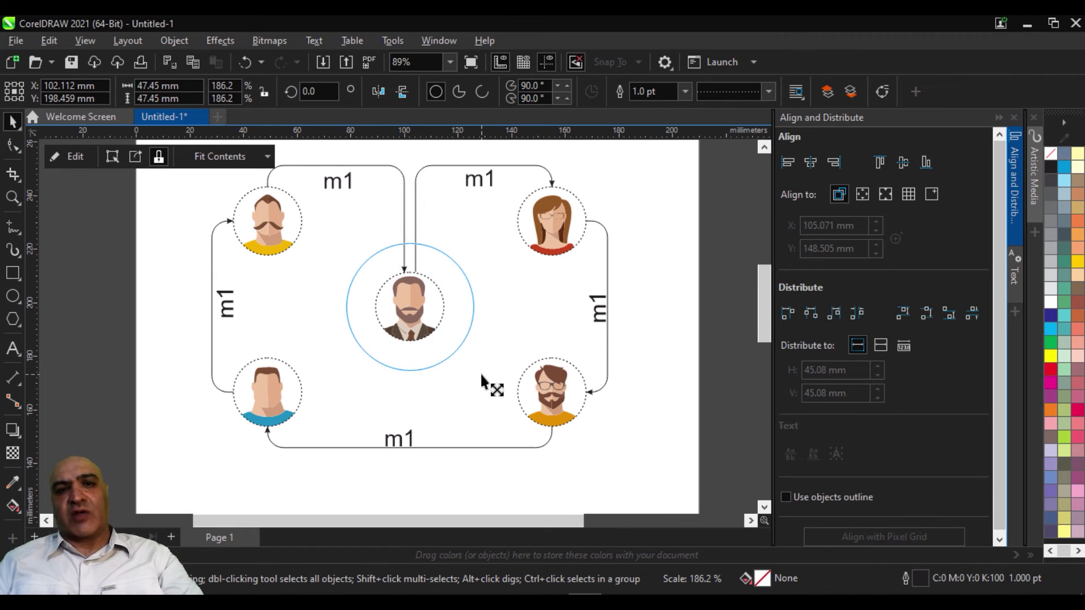
click(413, 193)
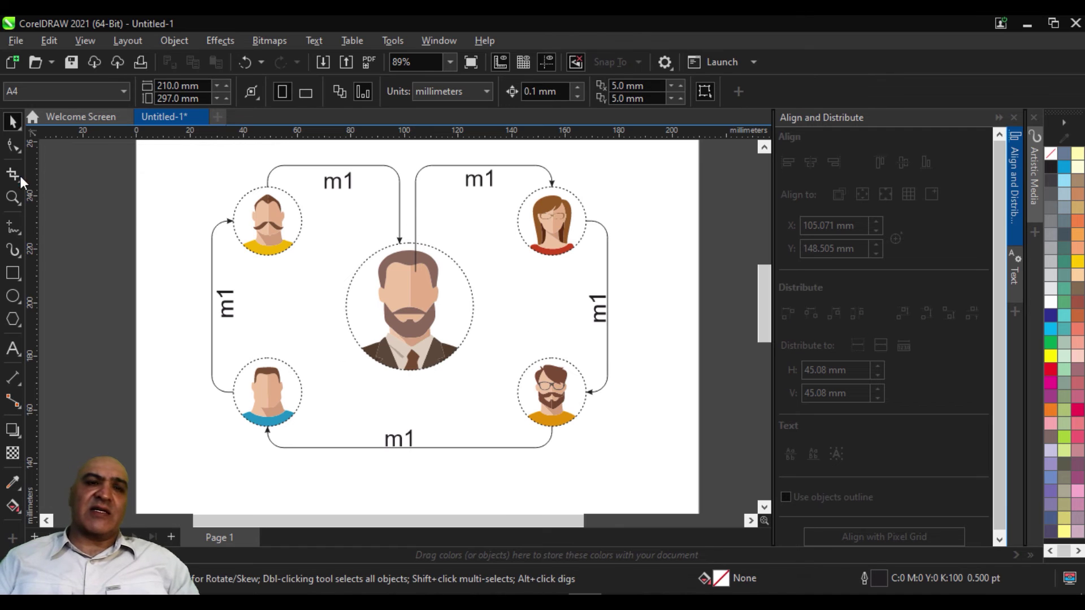
Step: Move the top-right connector's start node from the avatar's face to the centre circle's top edge
click(19, 141)
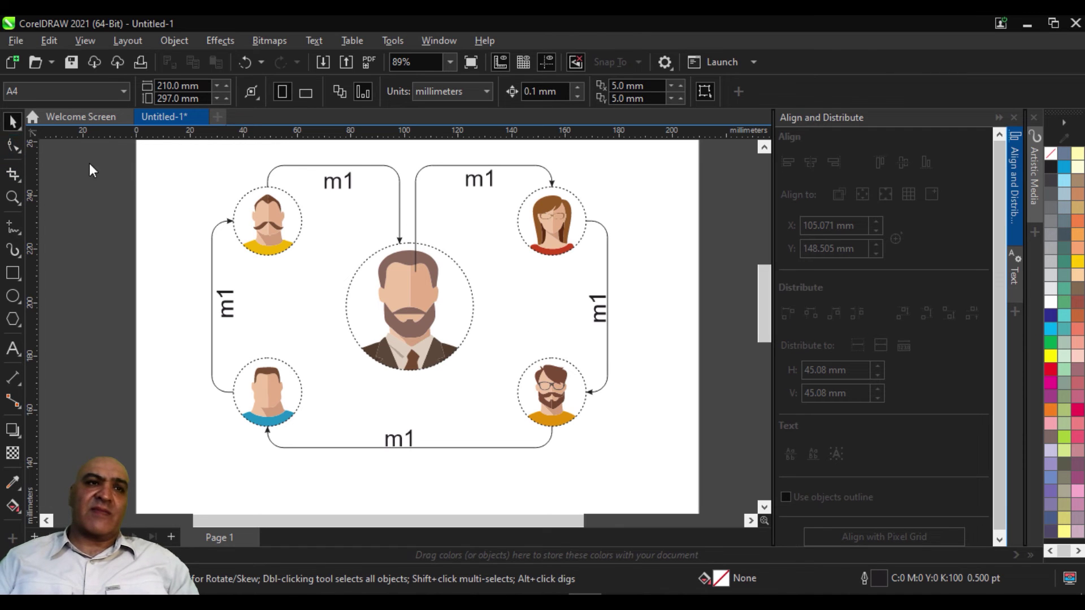
click(413, 180)
drag(416, 273, 417, 245)
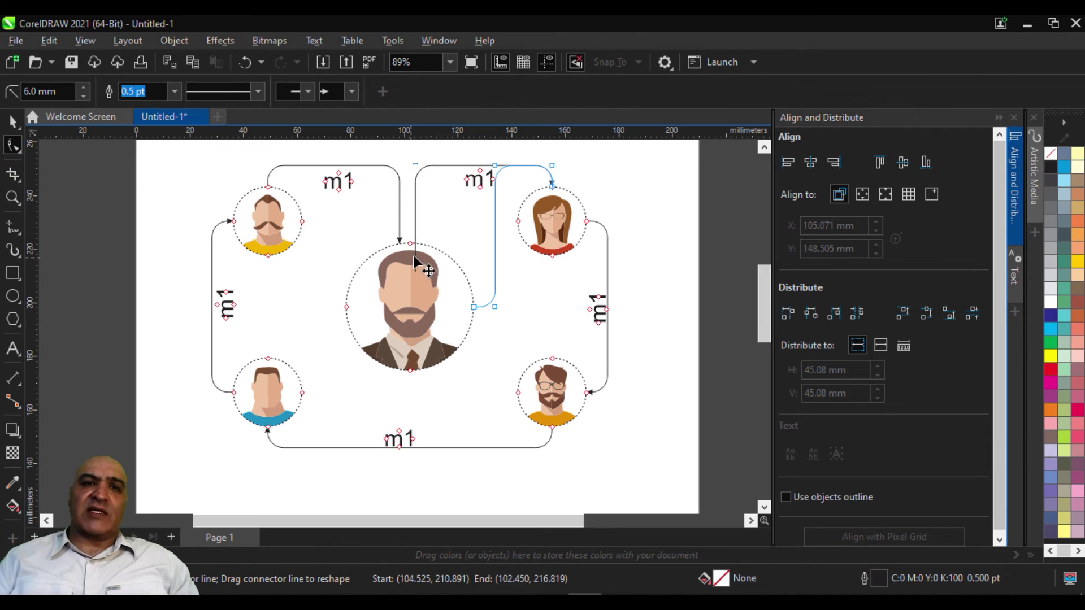
click(488, 305)
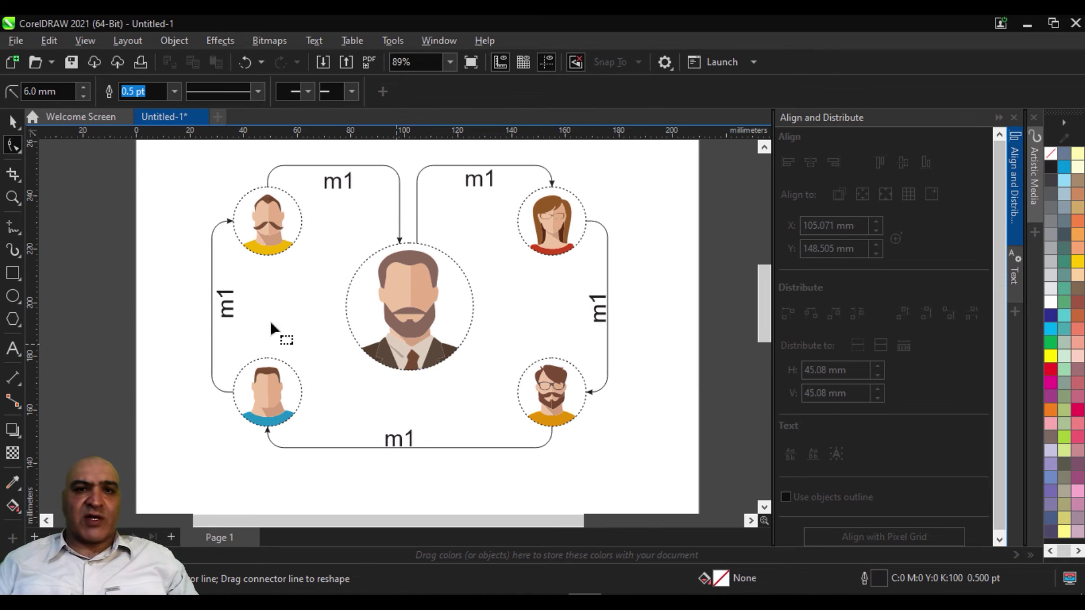
click(555, 402)
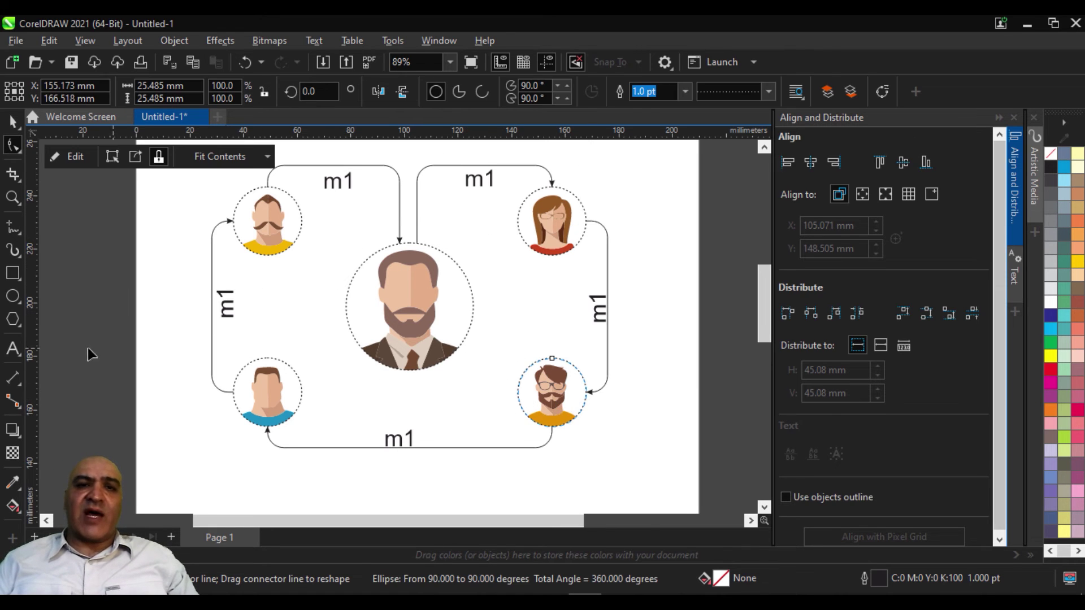
click(13, 400)
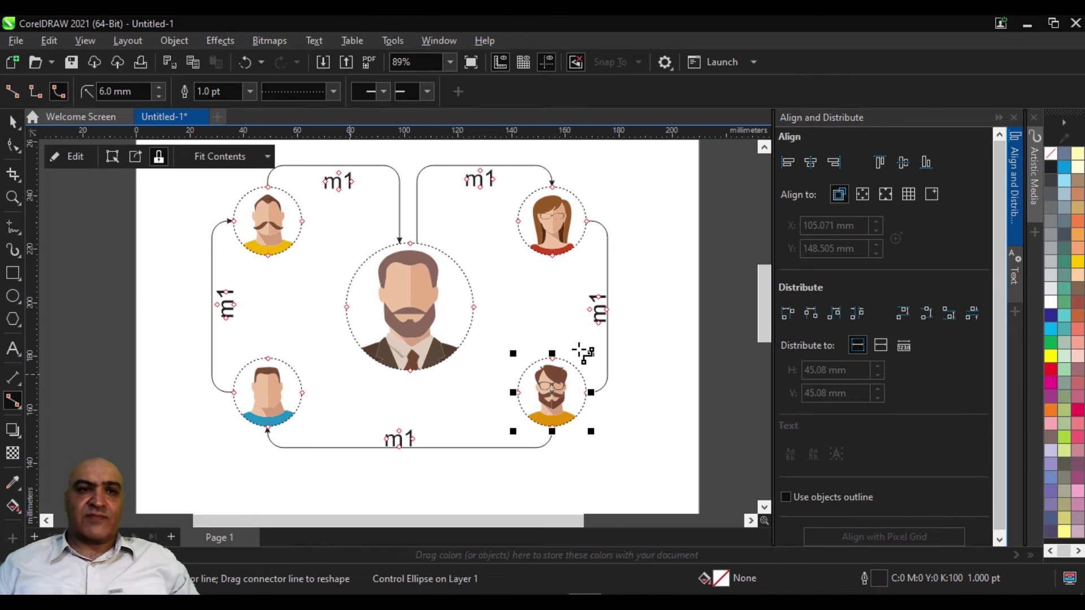
drag(552, 359, 473, 307)
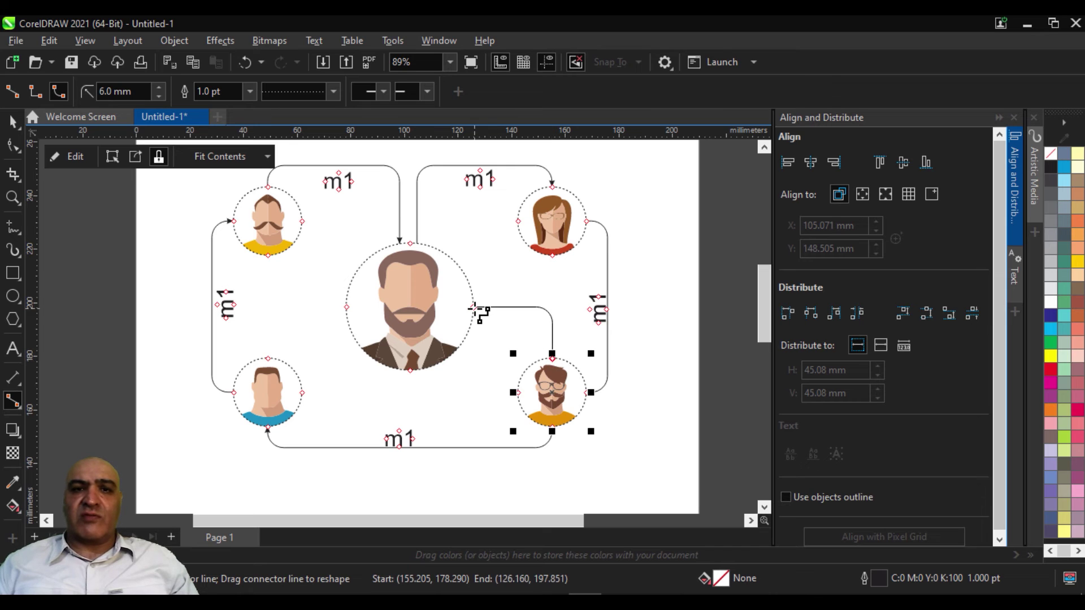
click(427, 92)
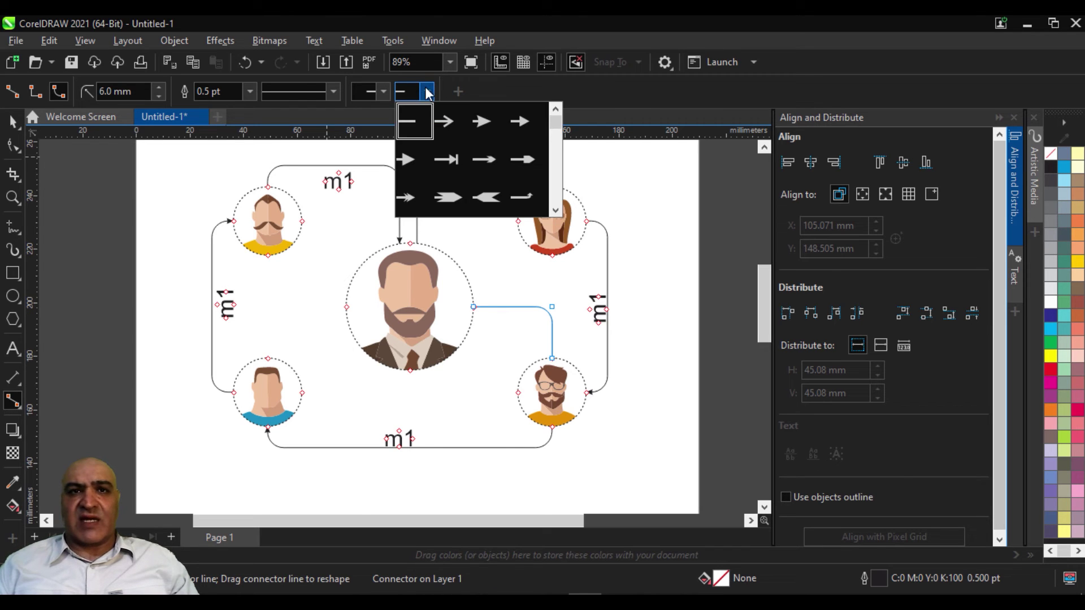
click(491, 120)
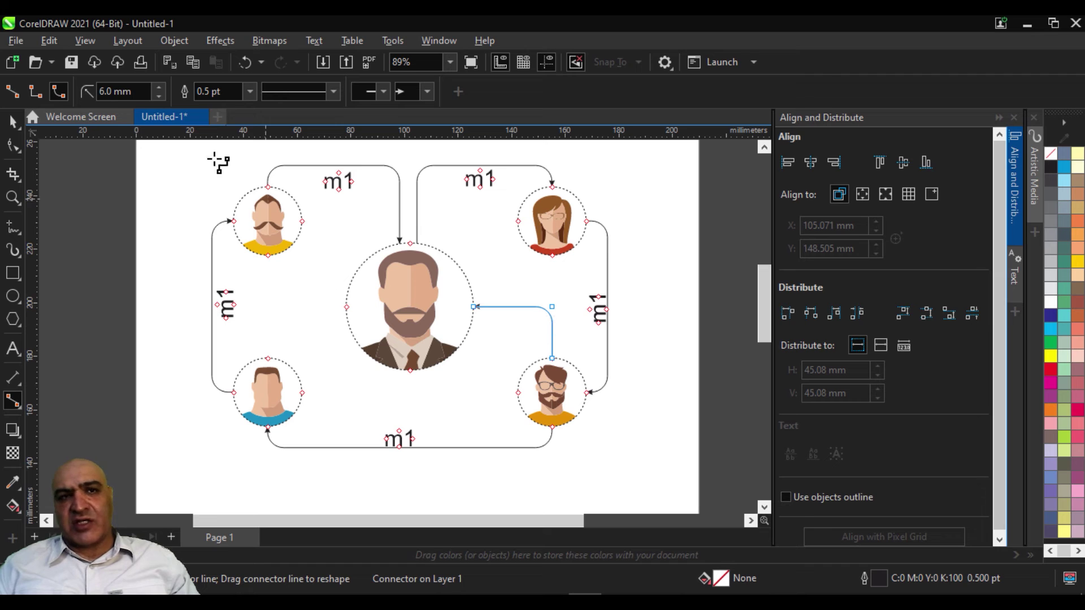
click(100, 91)
text(7)
key(Return)
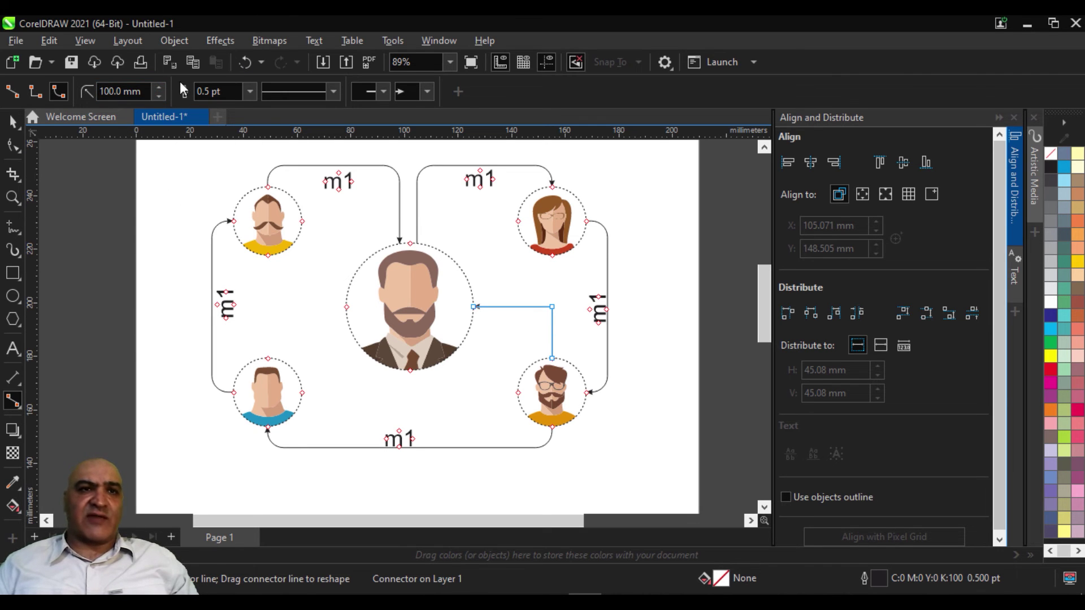
double_click(141, 91)
text(47)
key(Return)
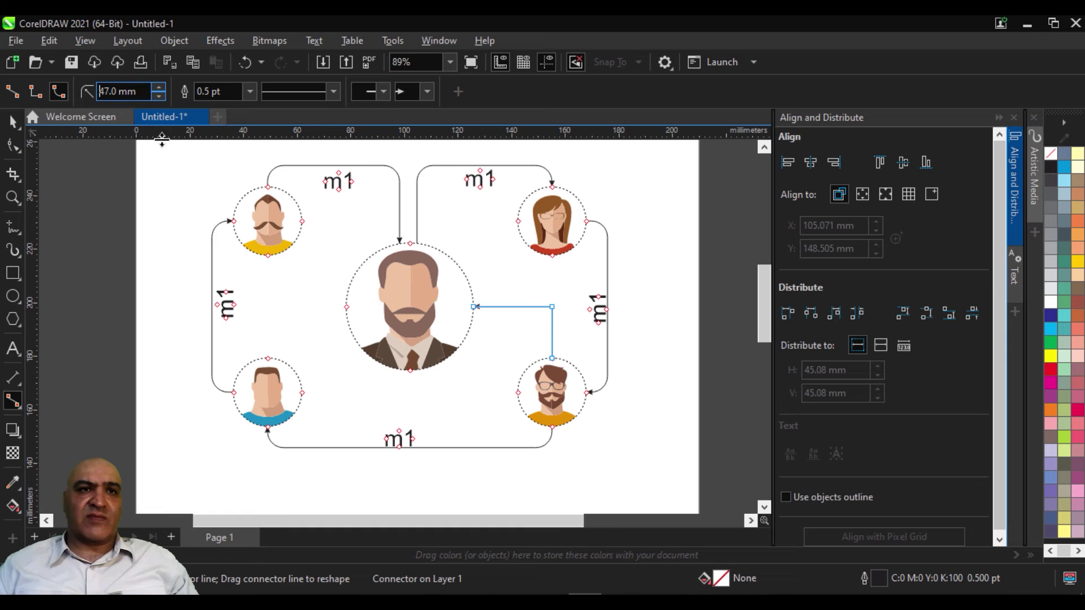
text(0)
key(Return)
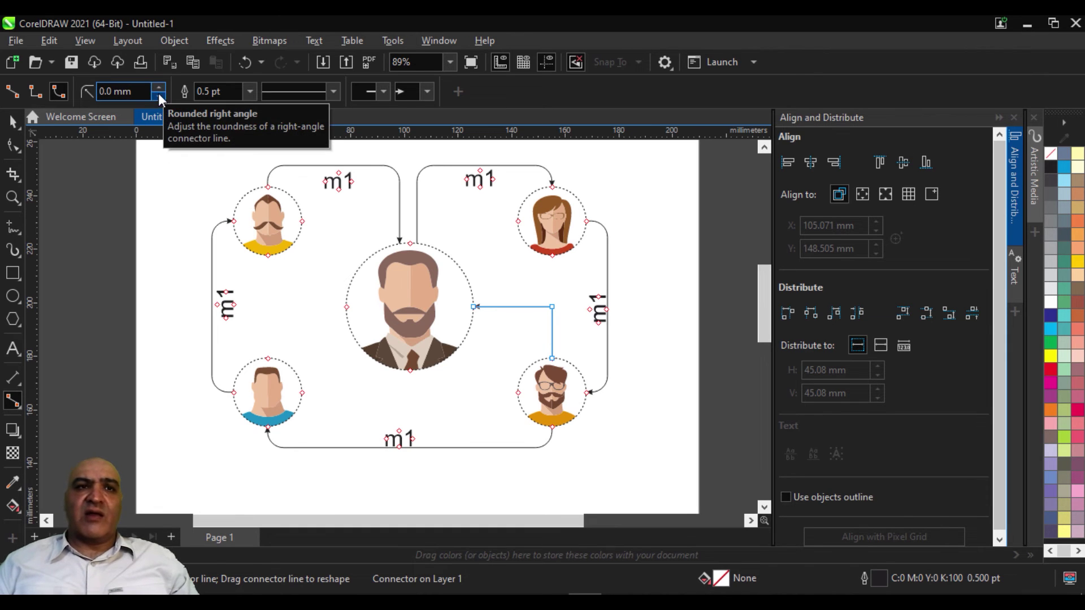
drag(158, 91, 158, 73)
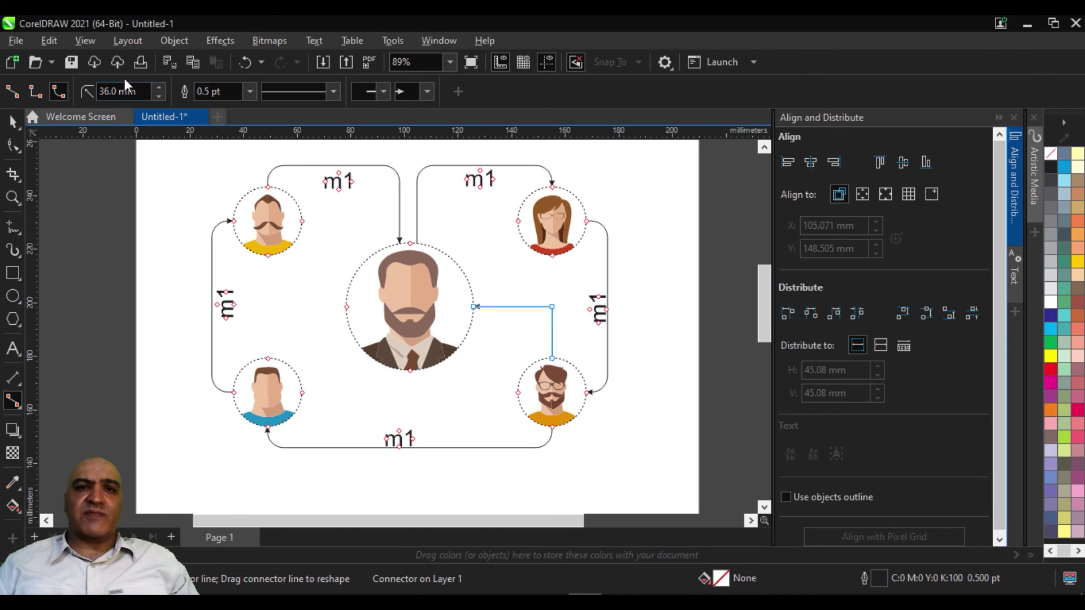
click(35, 91)
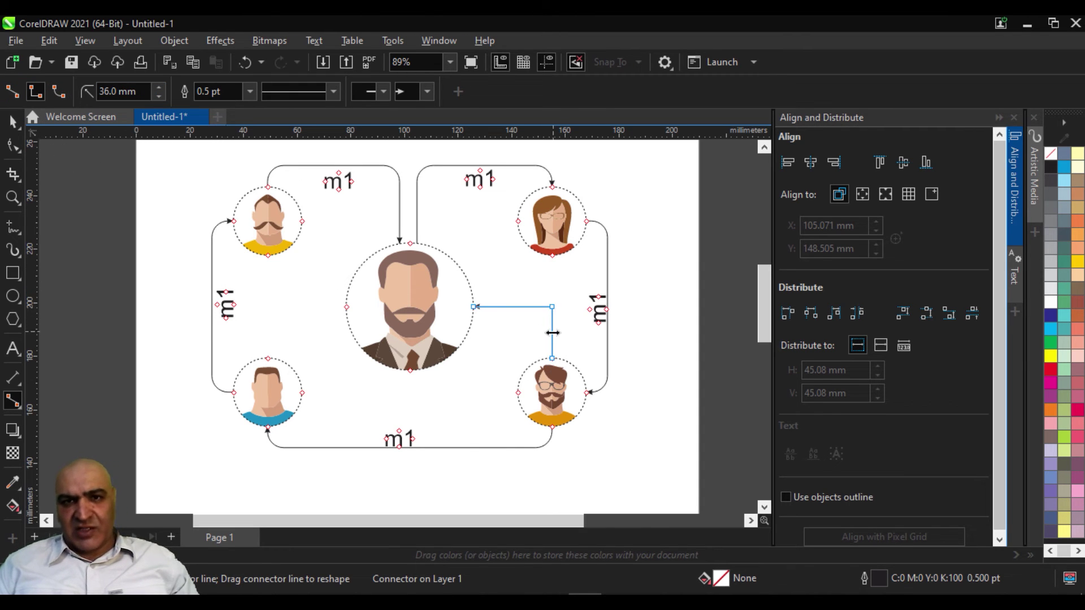
click(158, 88)
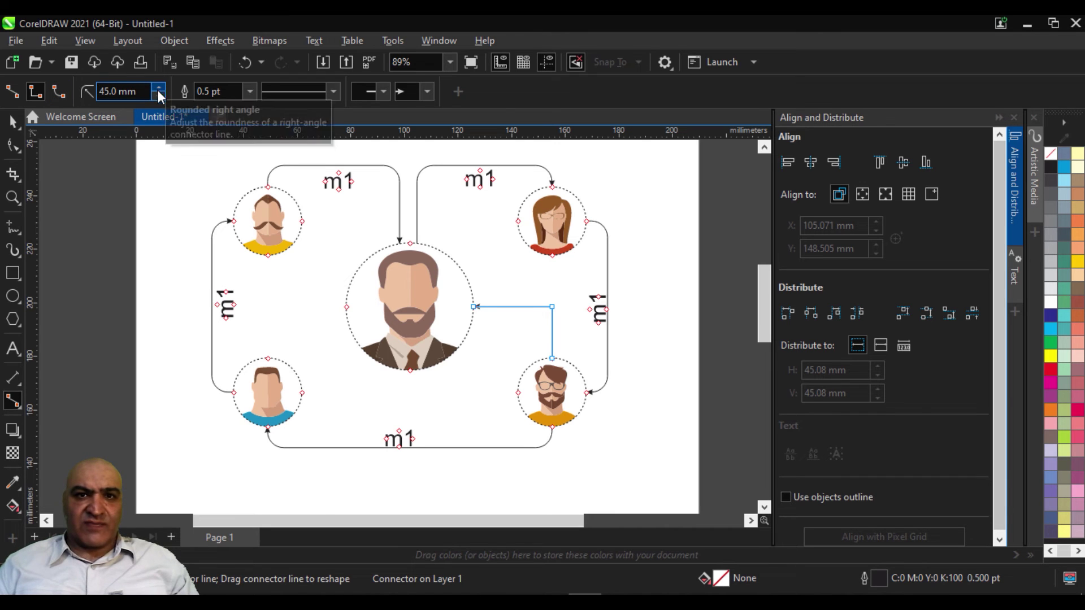
click(159, 87)
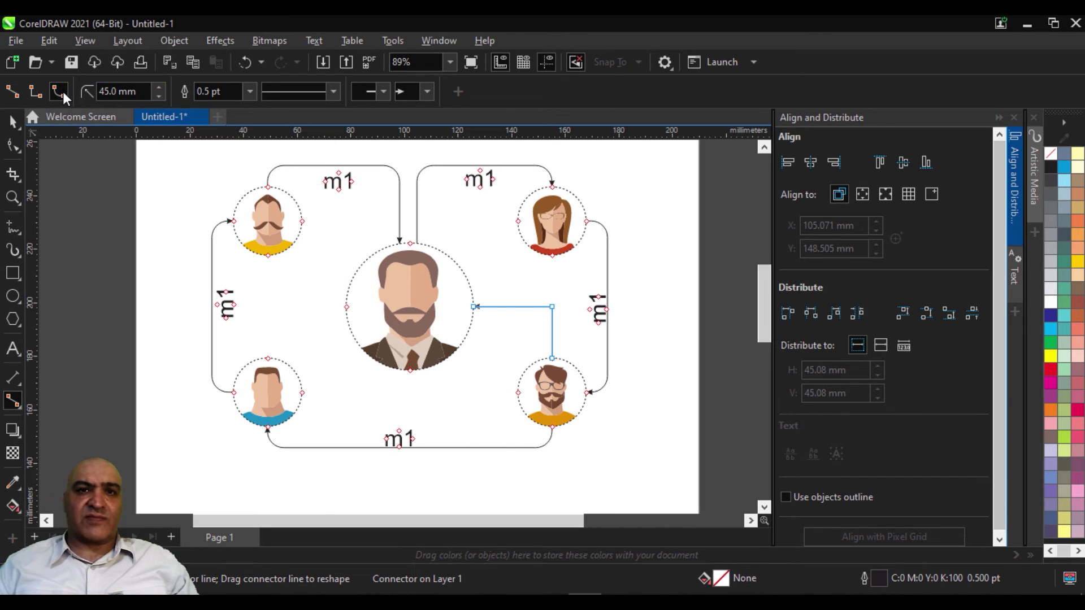
click(12, 123)
click(661, 308)
click(546, 308)
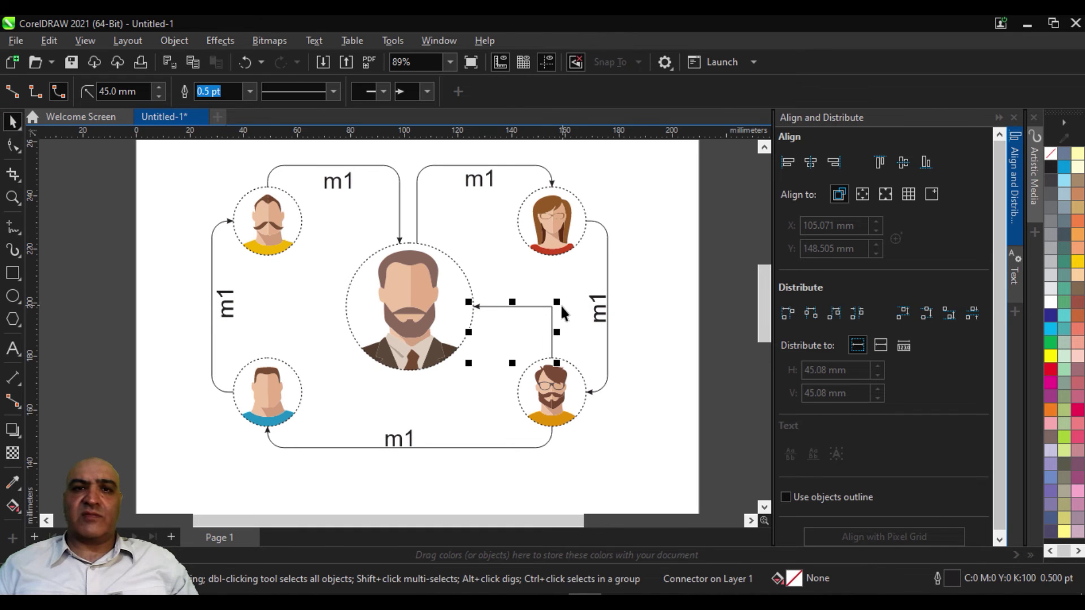
click(563, 265)
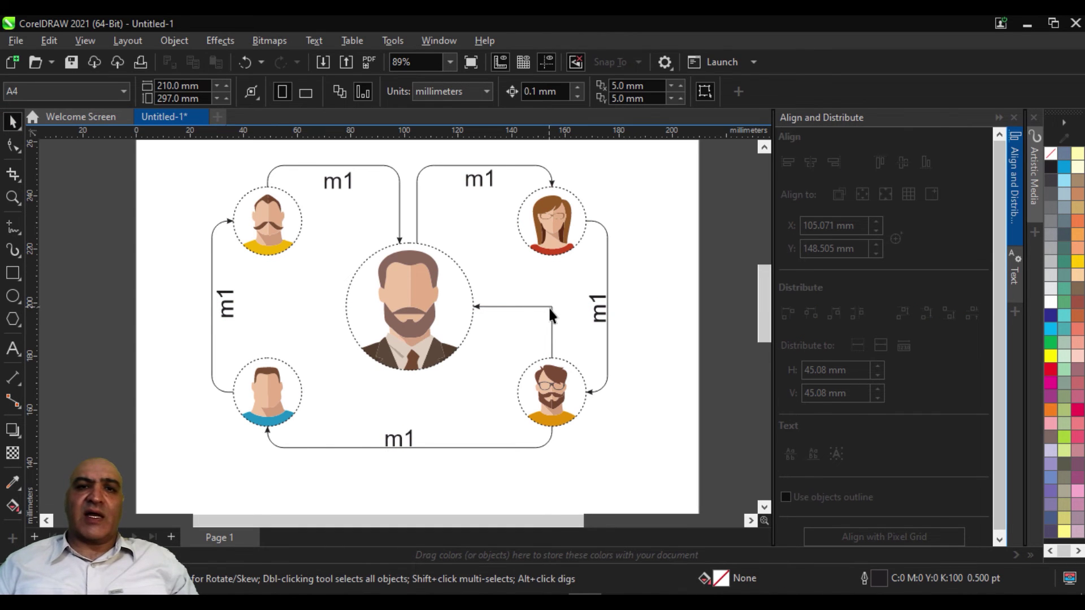
click(524, 306)
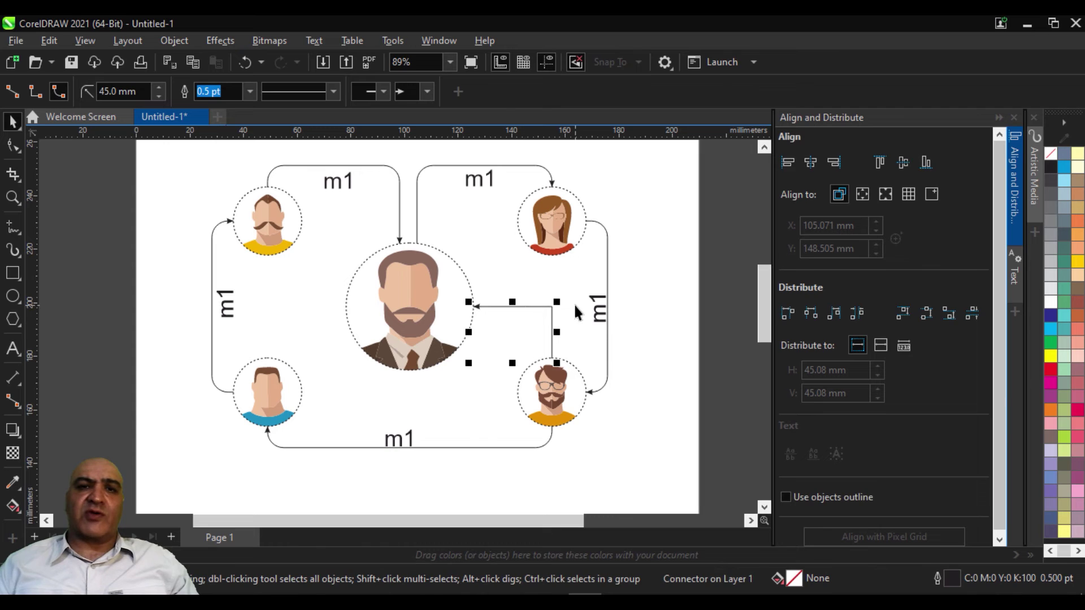
key(Delete)
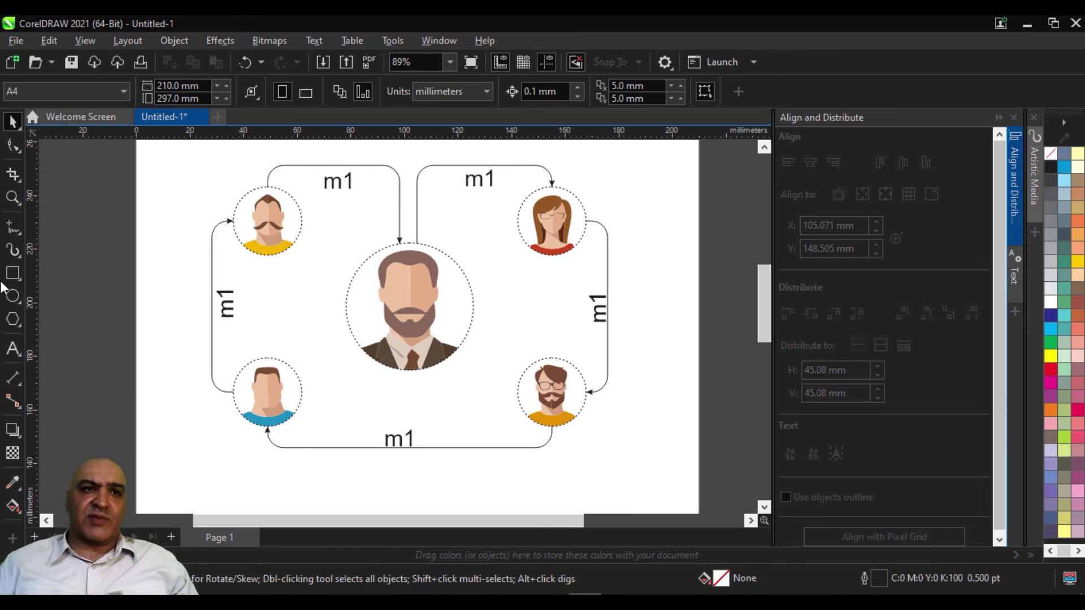
Step: Connect the lower-left and bottom-right avatars to the centre with rounded connectors, corner roundness 19 mm
click(12, 402)
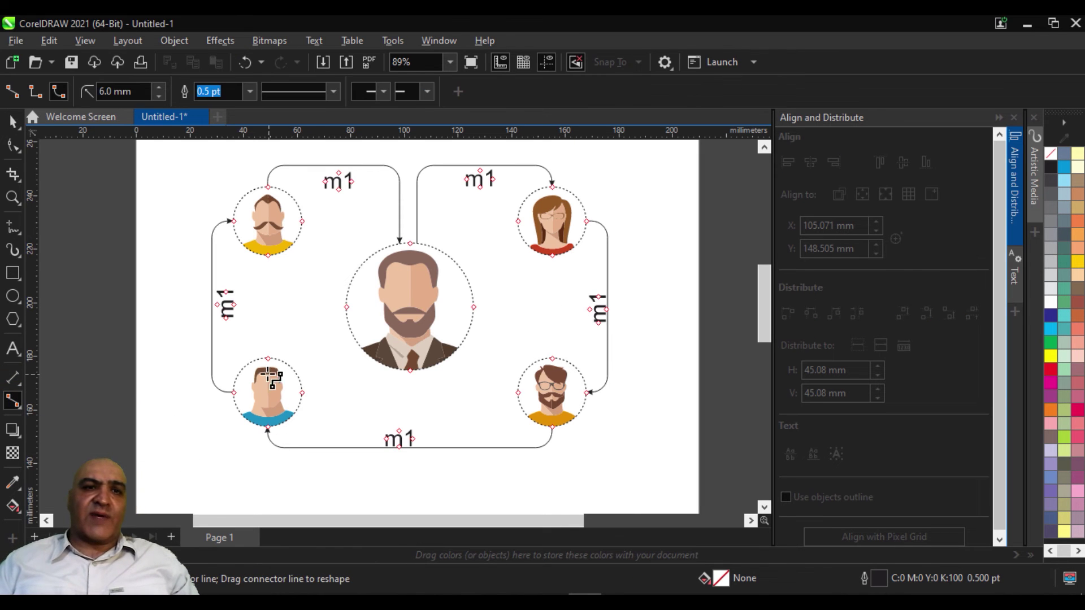
drag(267, 359, 347, 307)
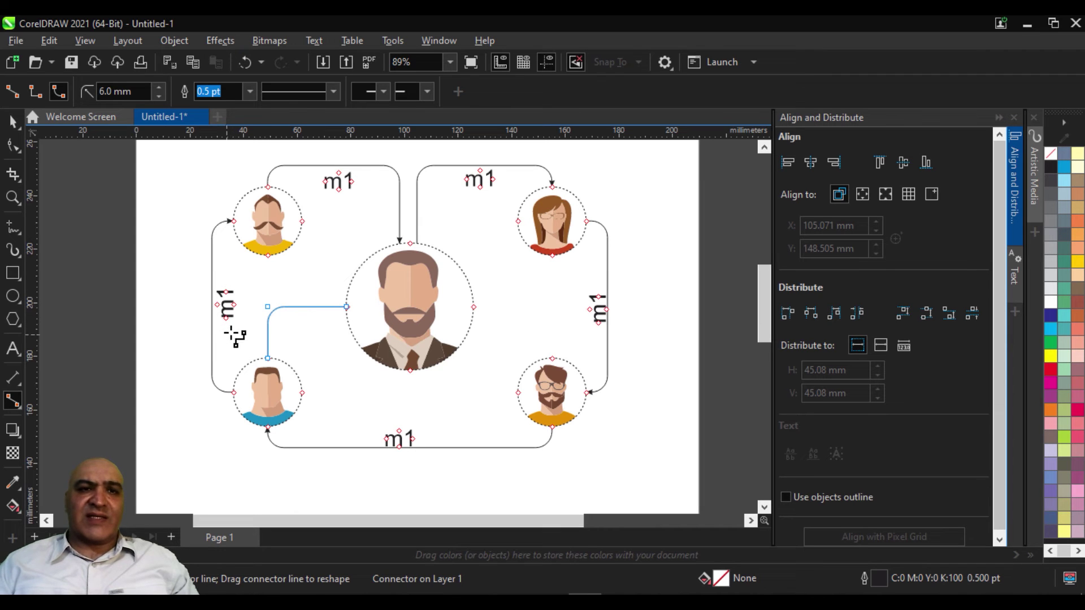
click(158, 88)
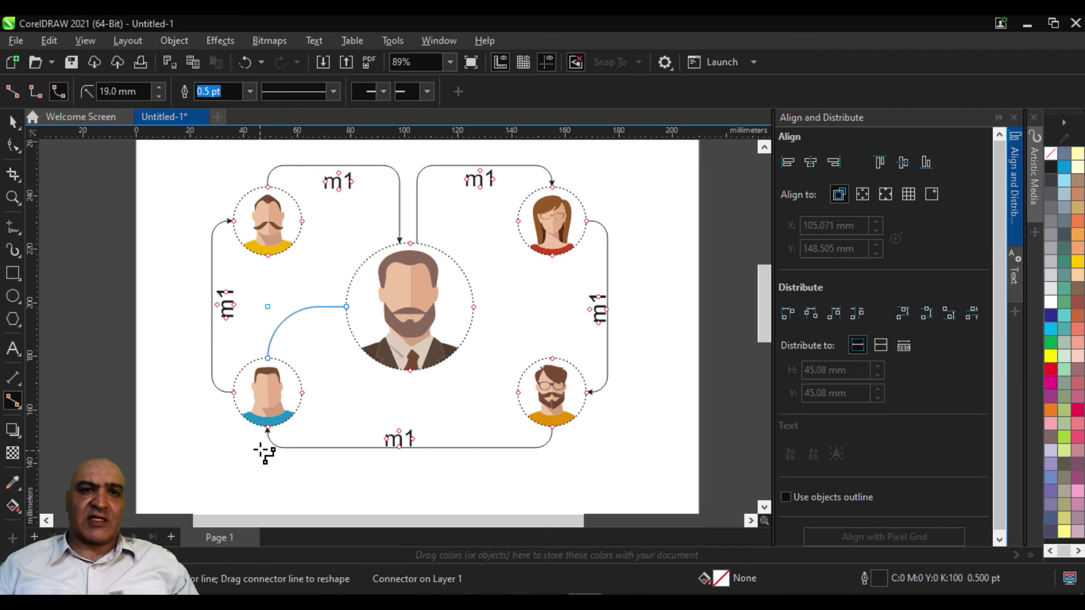
drag(474, 307, 552, 359)
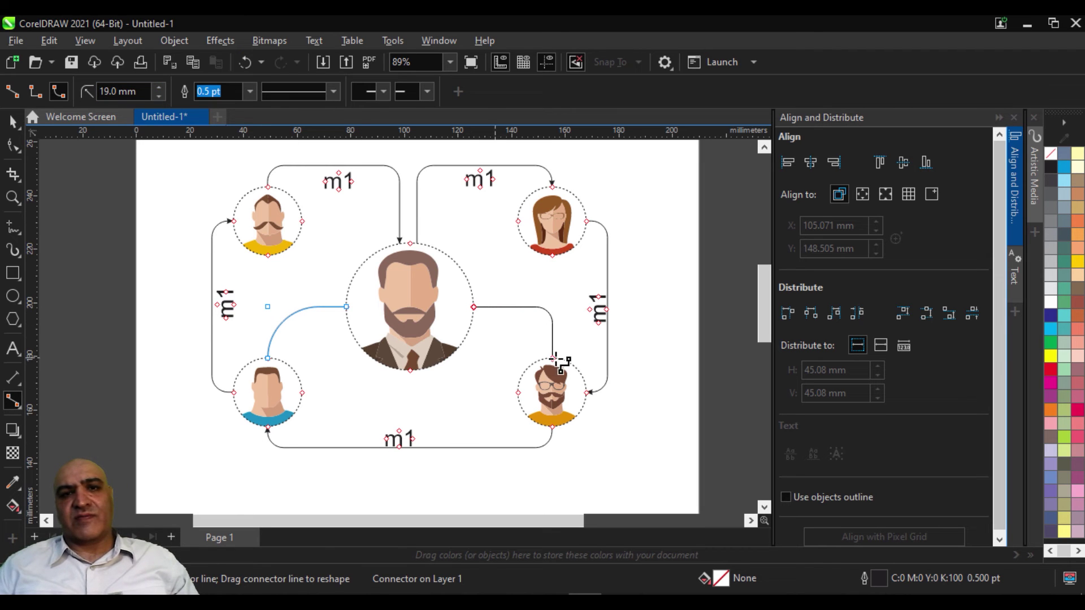
click(160, 88)
click(159, 88)
click(159, 87)
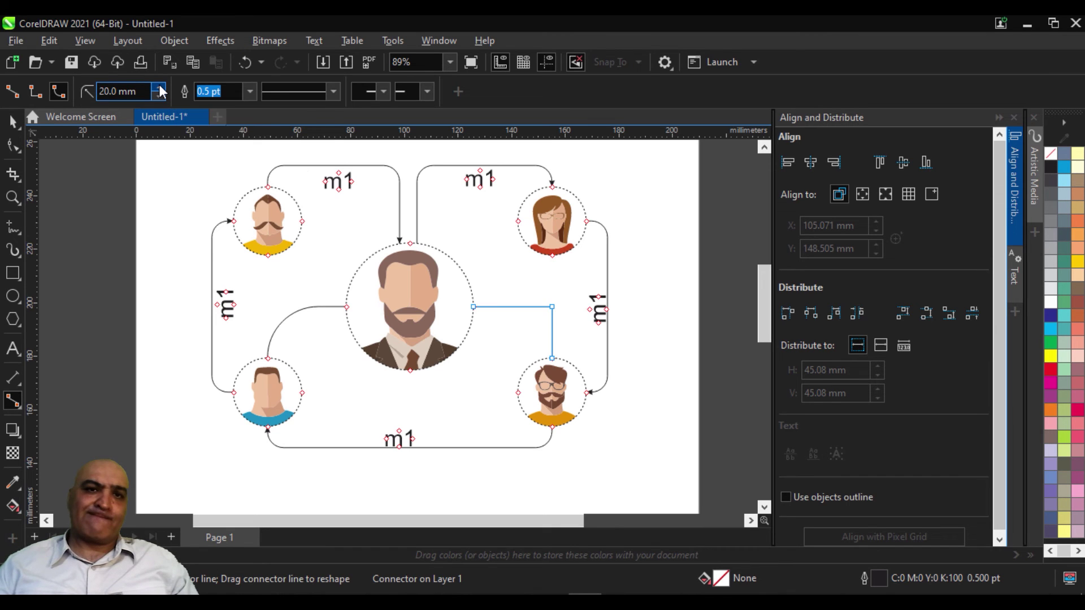
click(158, 95)
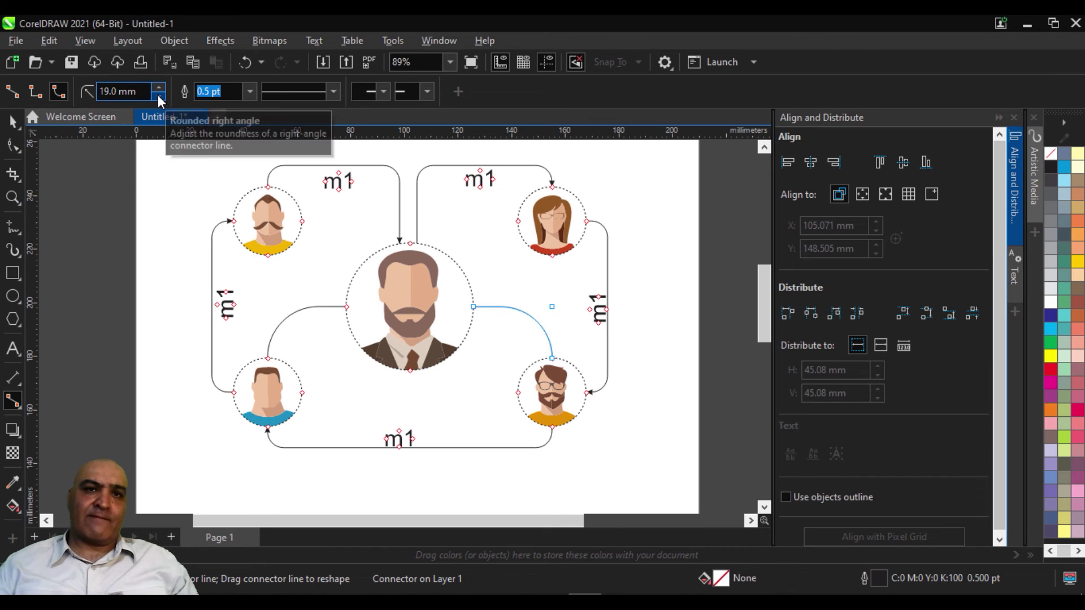
Step: Give the right and left curved connectors end arrowheads
click(426, 91)
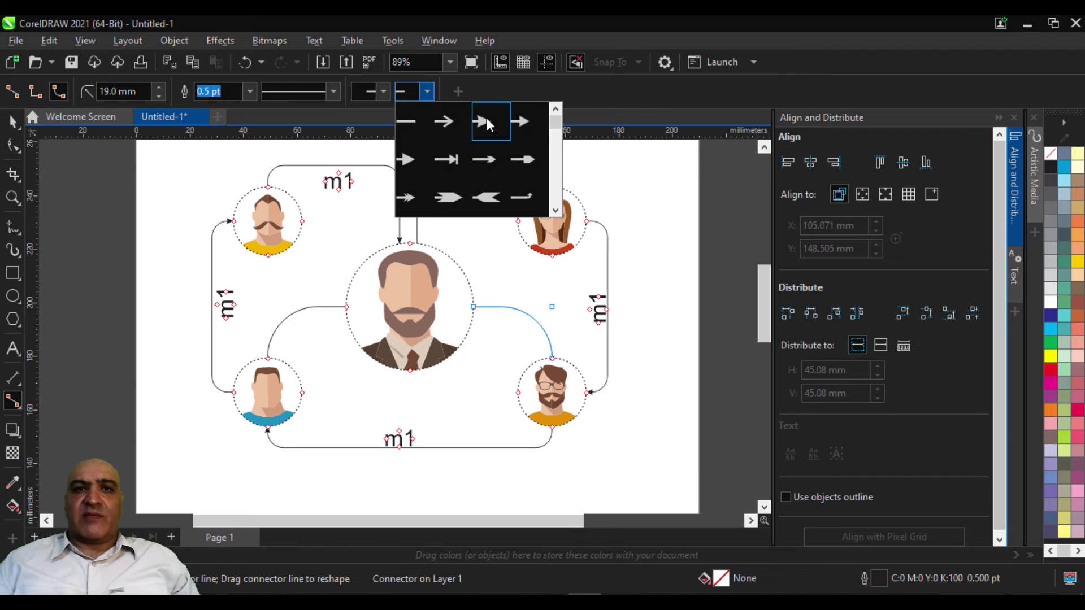
click(486, 118)
click(281, 326)
click(426, 91)
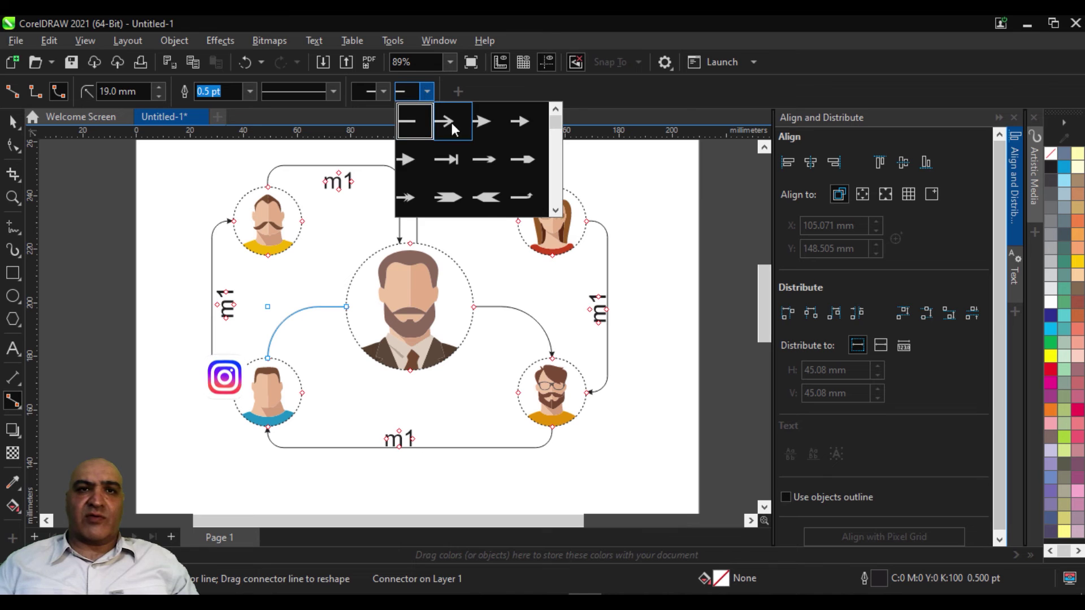
click(488, 122)
click(13, 121)
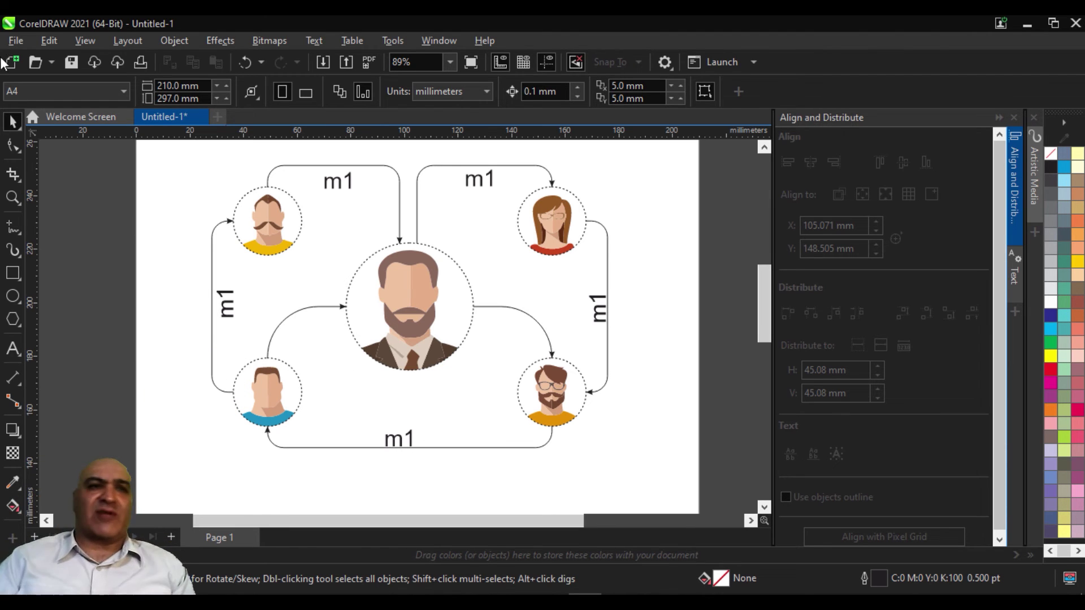
Step: Select the top-left, top-right, central and bottom-left avatars and switch their outlines to a solid line style
click(252, 195)
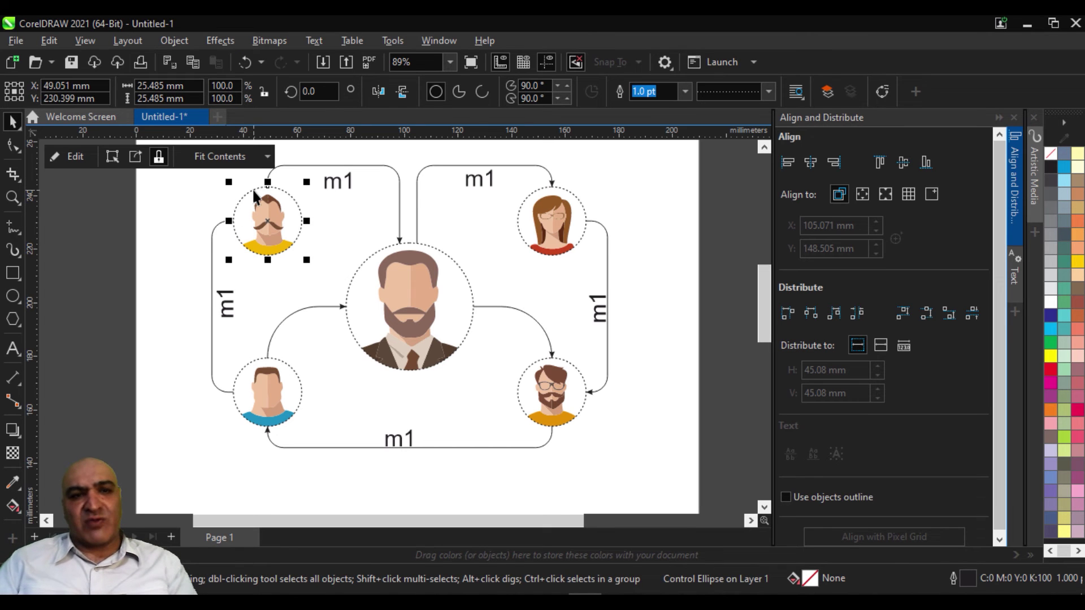
shift+click(535, 197)
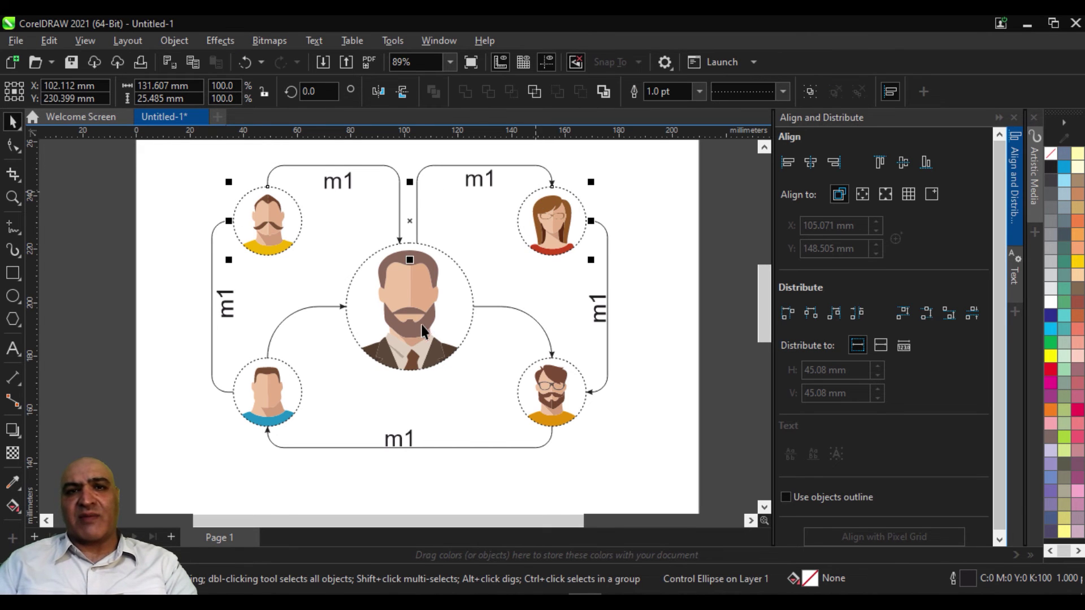
shift+click(391, 320)
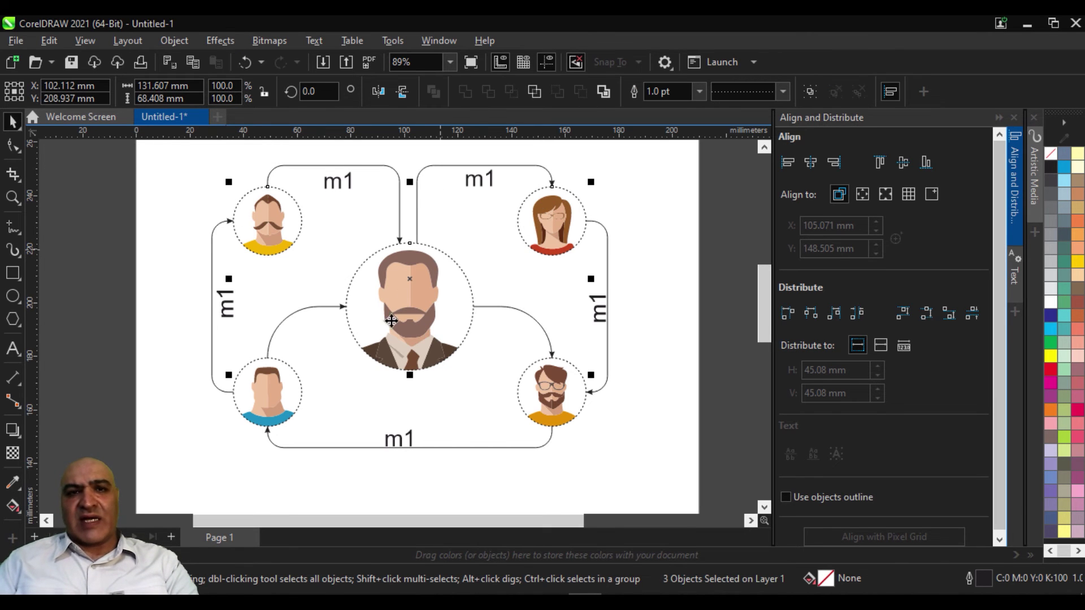
shift+click(301, 389)
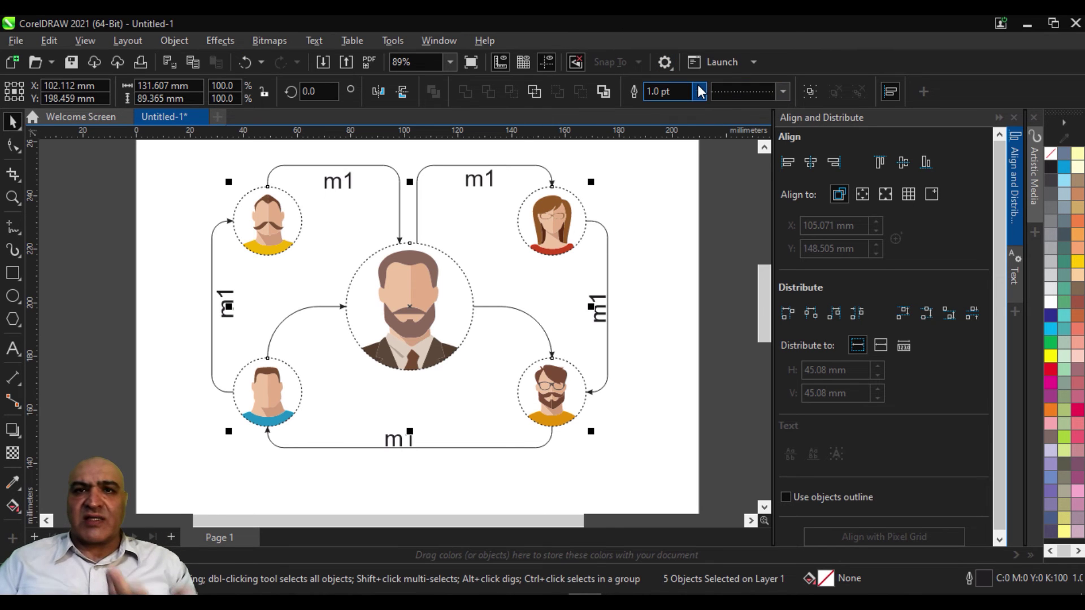
click(781, 92)
click(754, 111)
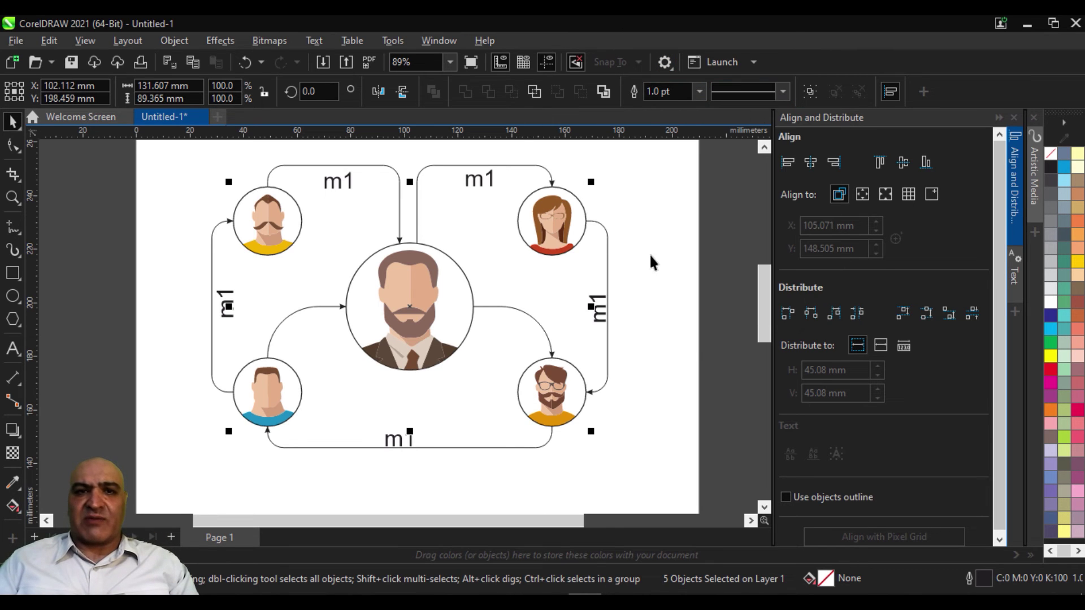
click(700, 338)
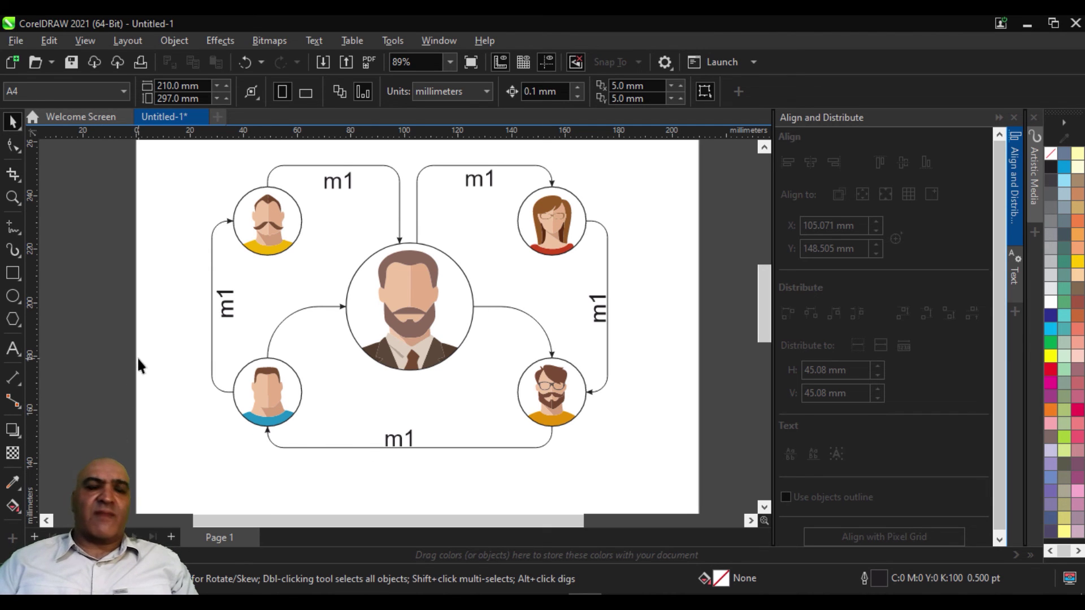
click(12, 404)
click(67, 401)
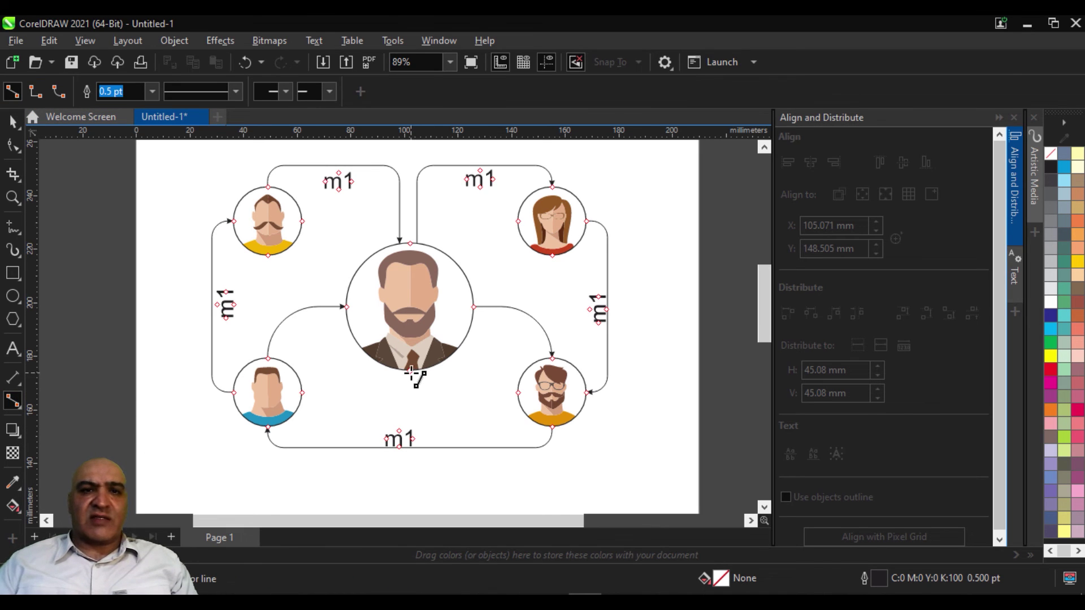
drag(410, 371, 518, 392)
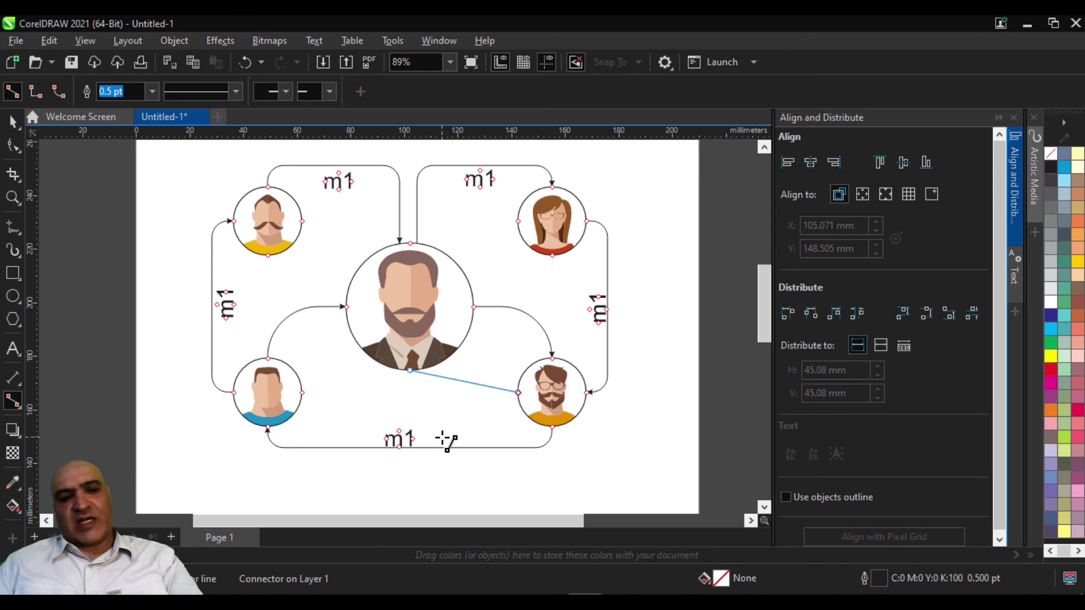
key(ctrl+z)
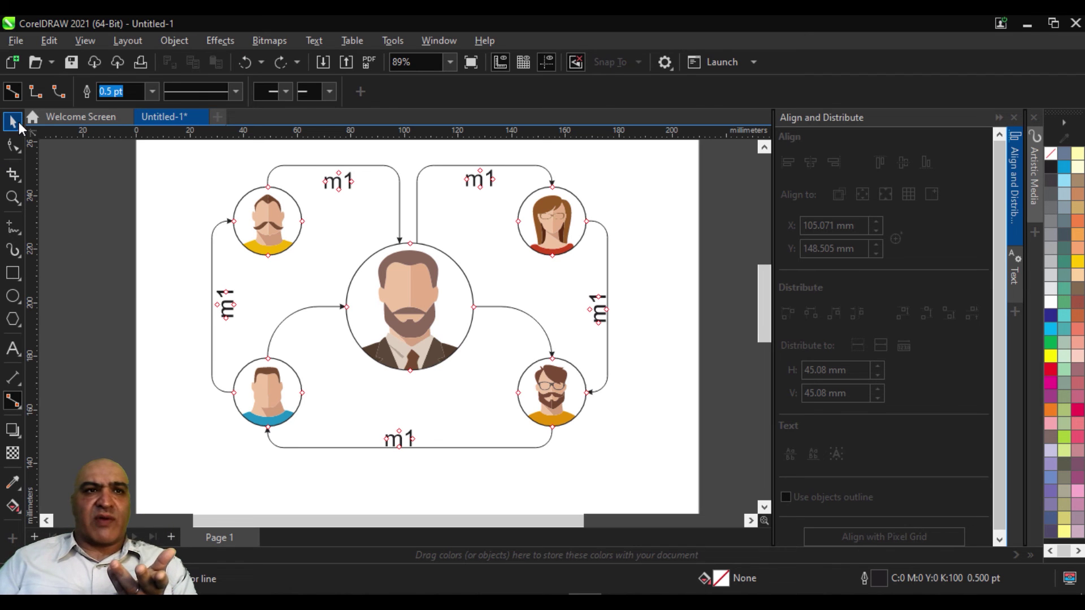
click(20, 123)
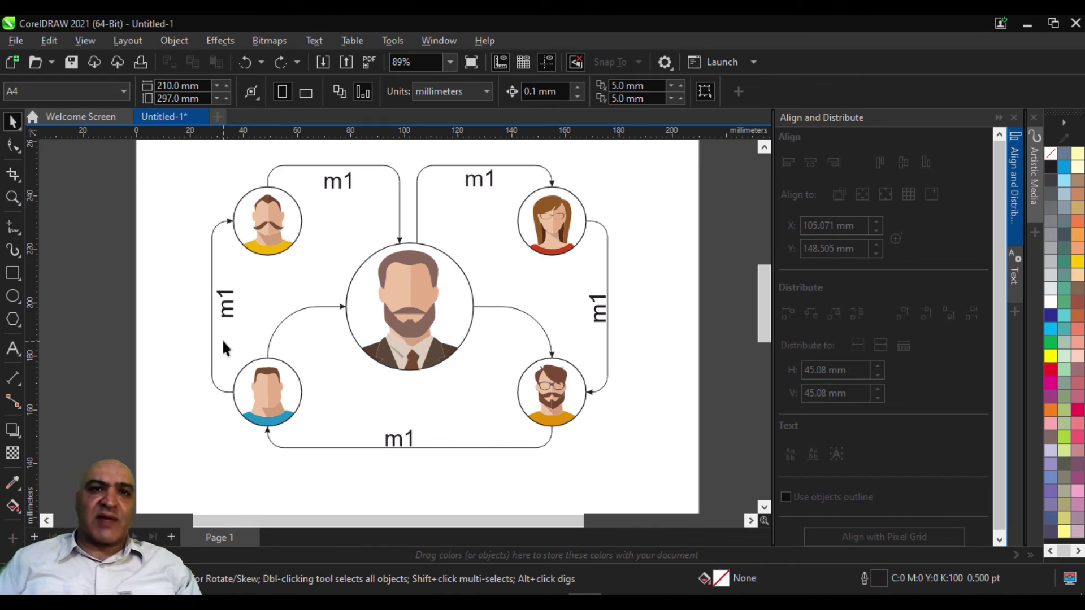
click(13, 402)
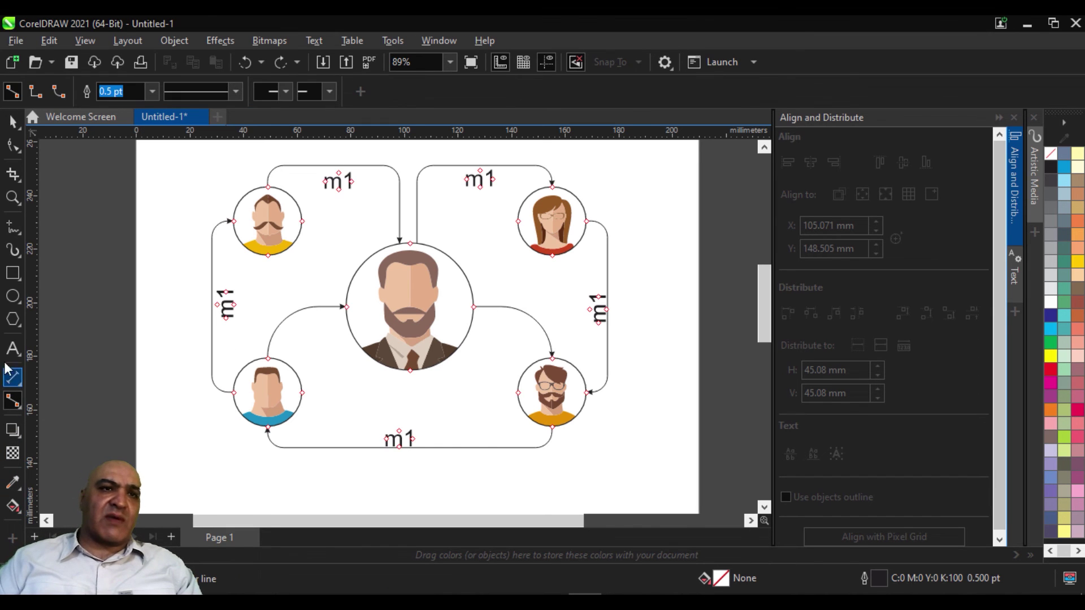
scroll(582, 398, down, 1)
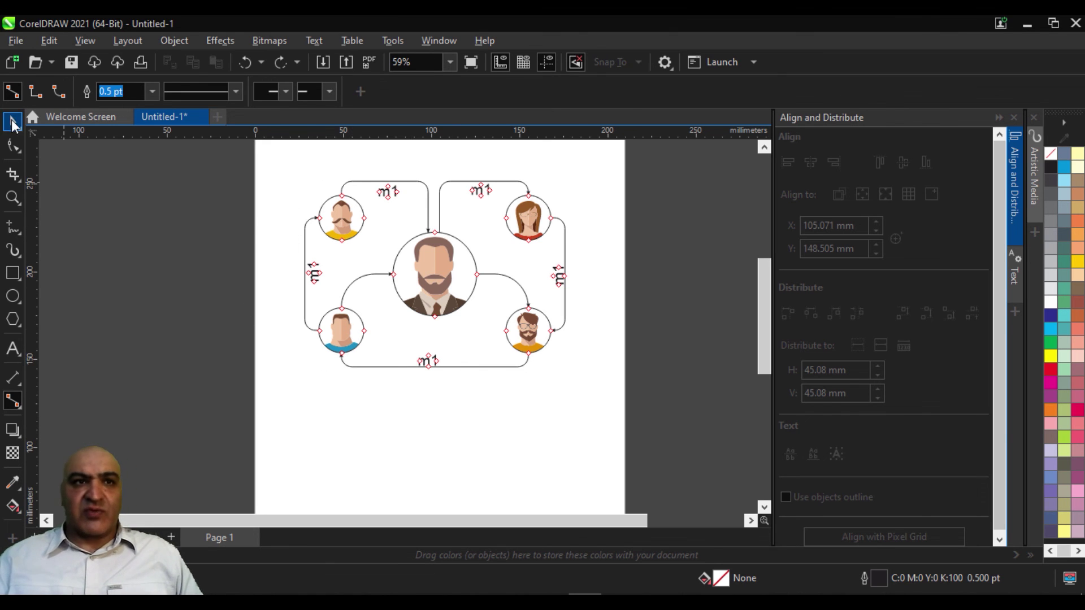
click(13, 121)
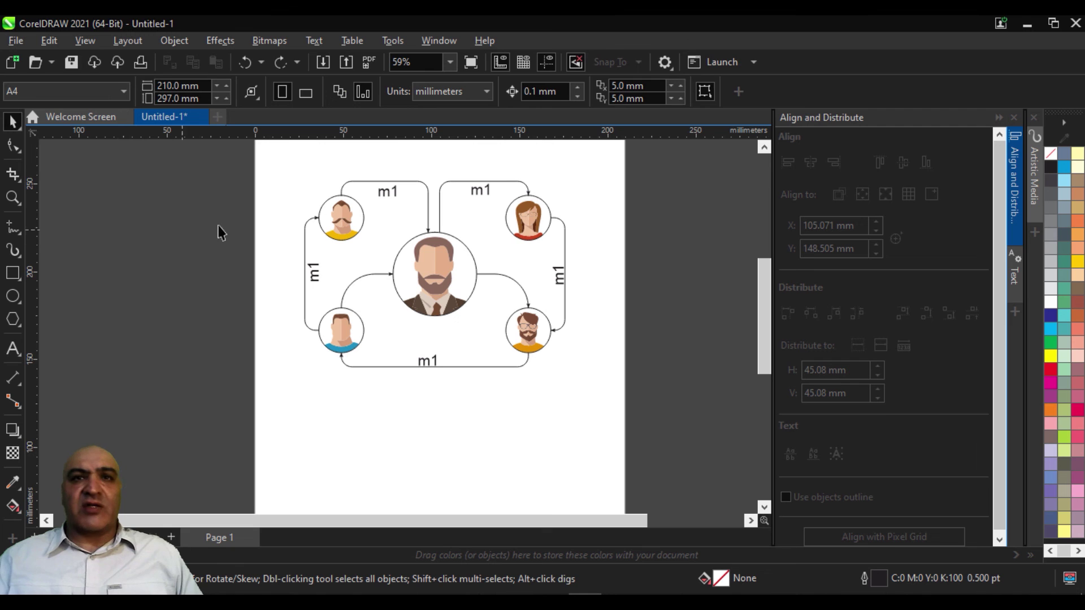
click(664, 63)
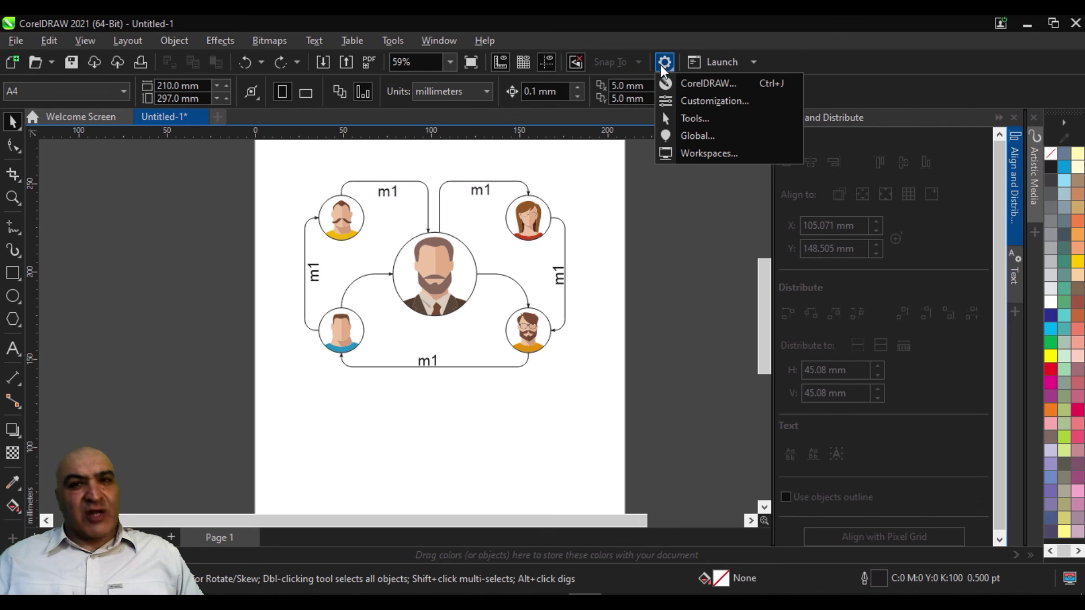
click(690, 99)
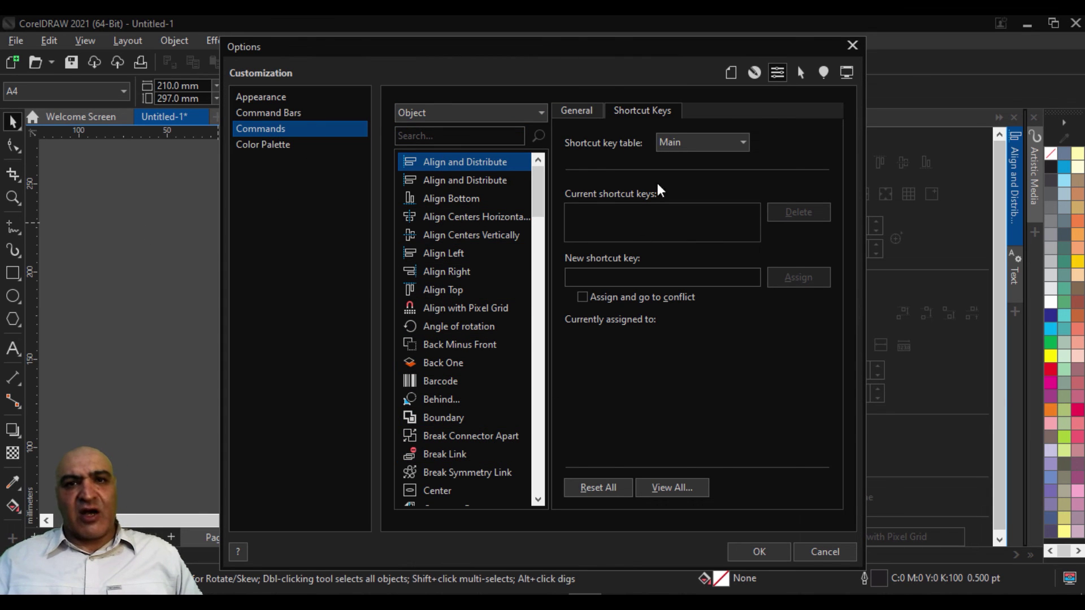
click(603, 283)
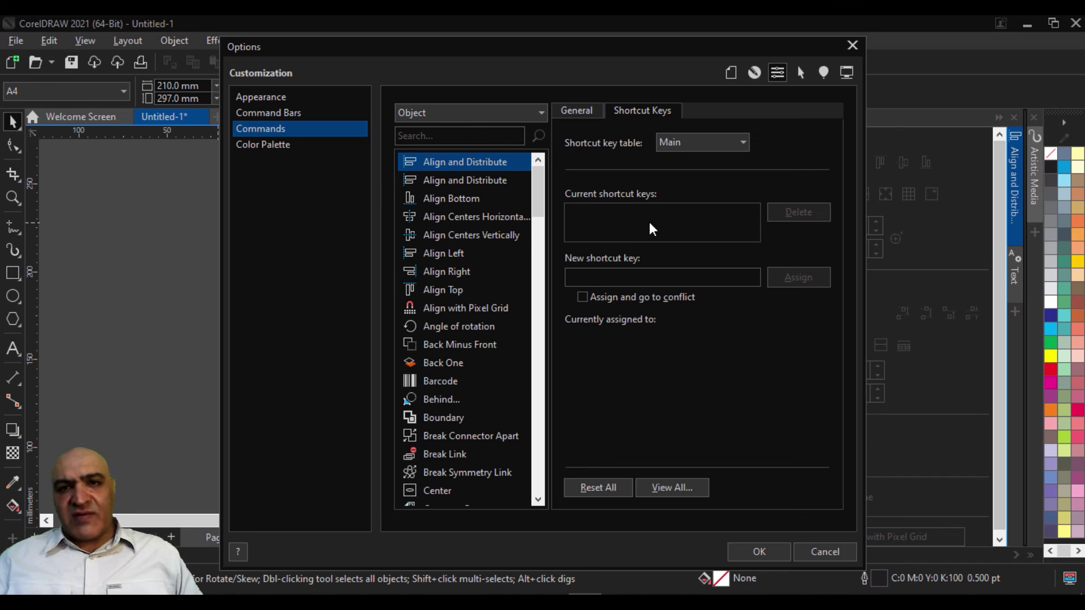
scroll(455, 431, down, 3)
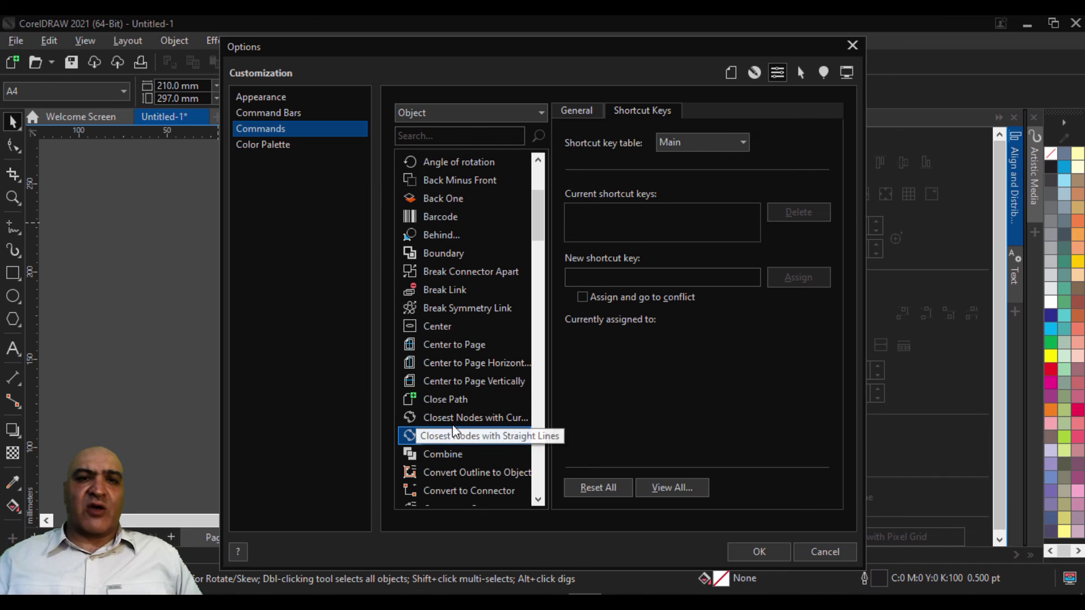
click(447, 398)
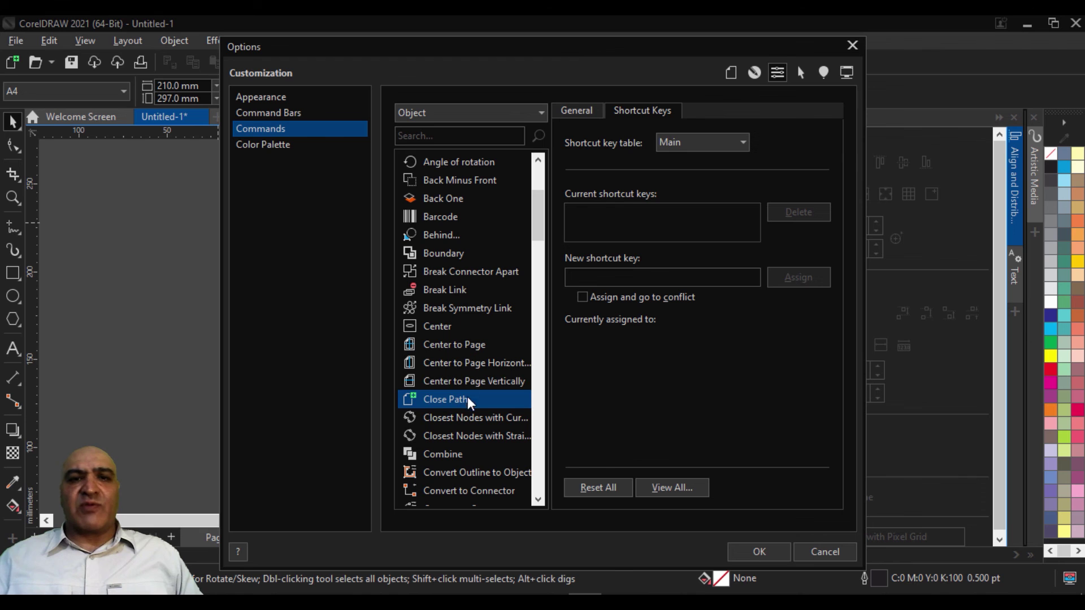
click(471, 381)
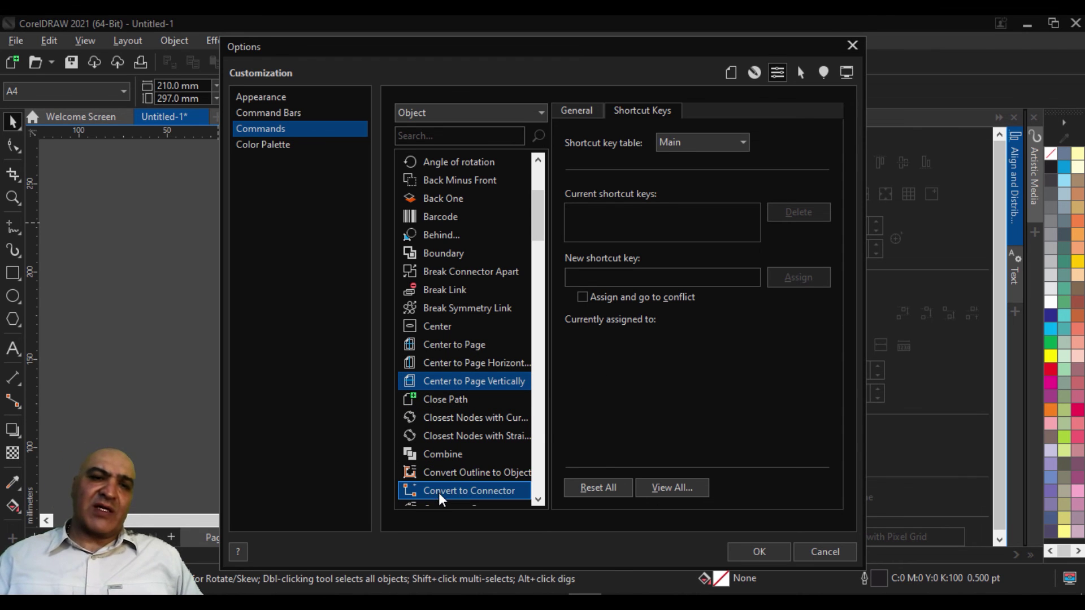
scroll(446, 364, down, 4)
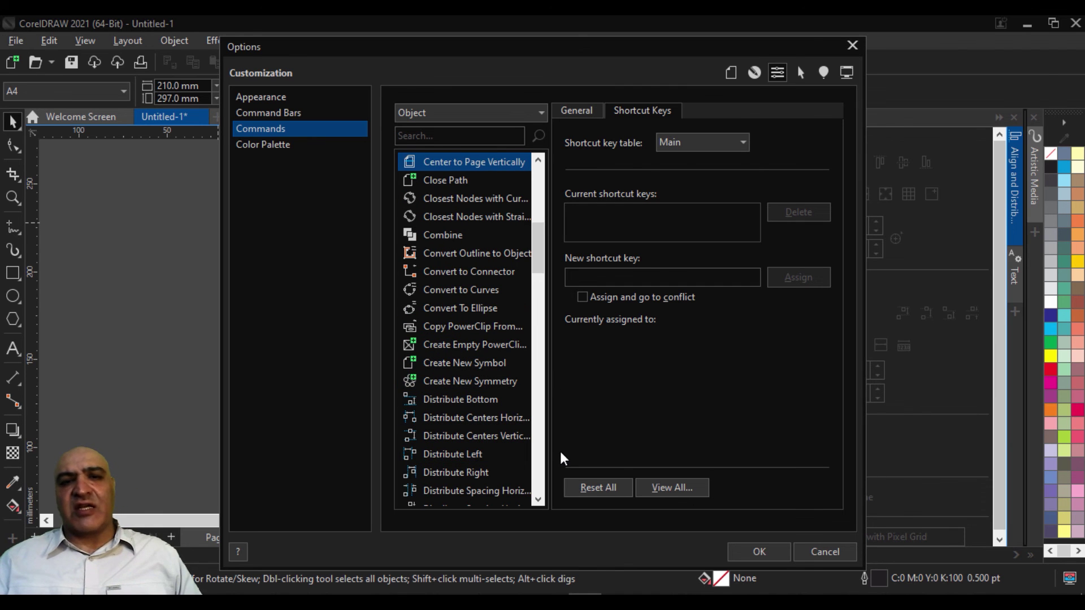
scroll(475, 458, down, 1)
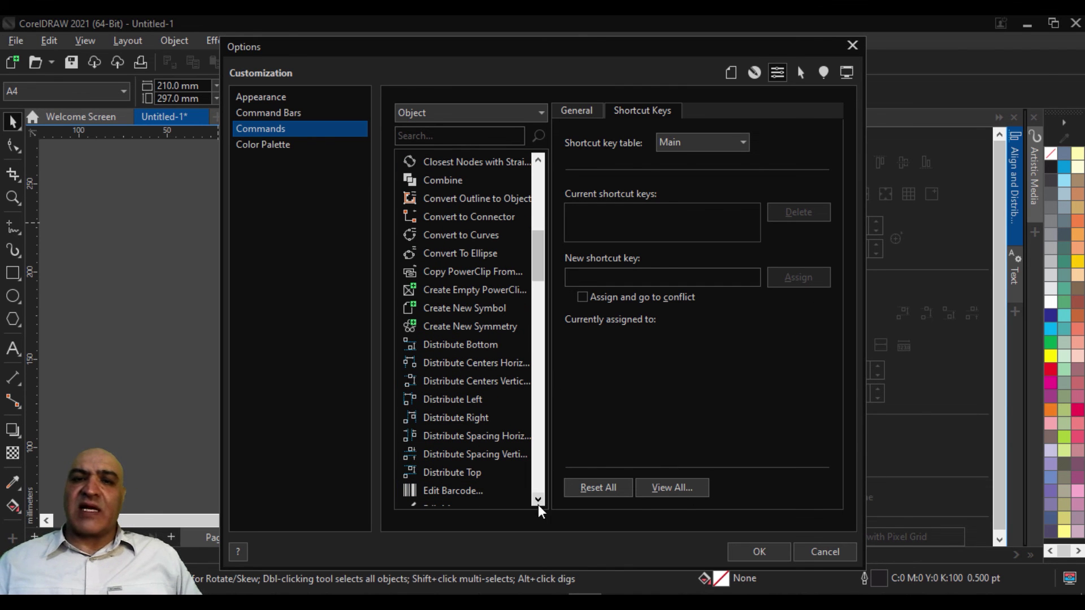
click(852, 45)
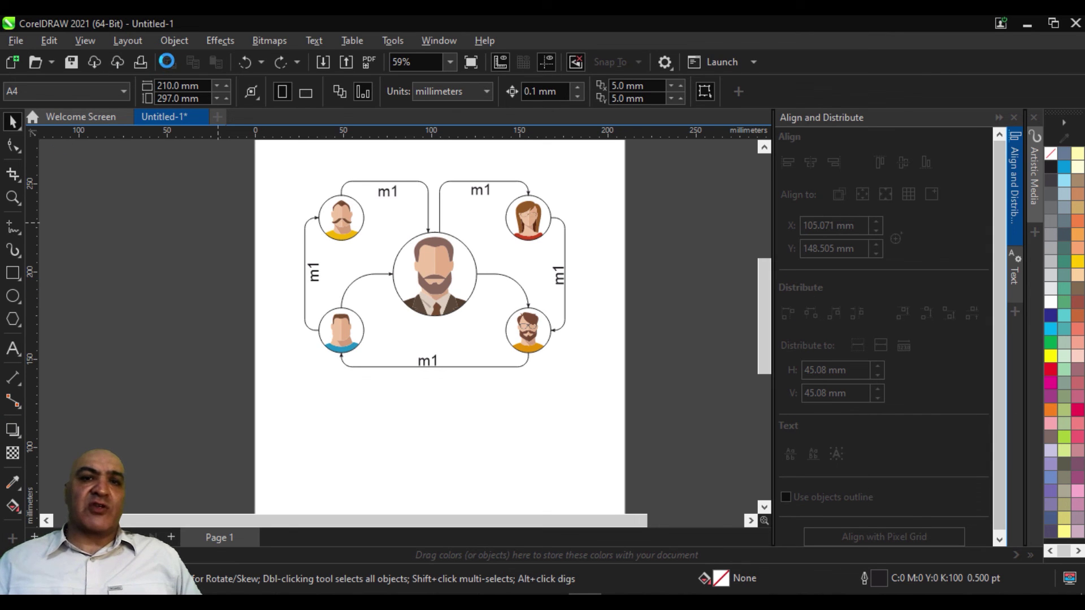
click(175, 39)
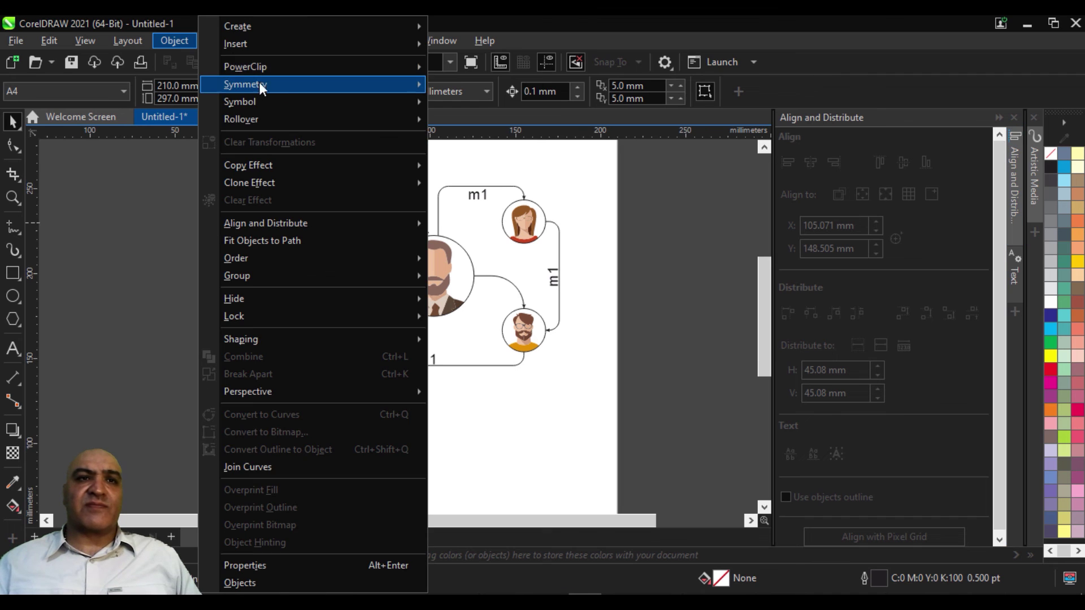
mouse_move(279, 66)
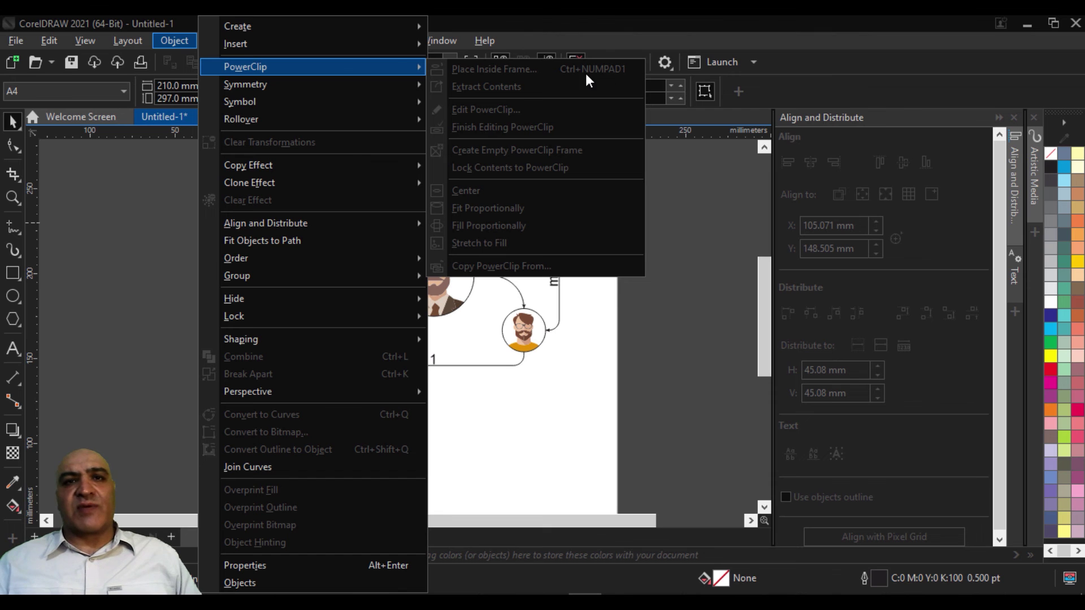
key(Escape)
key(Escape)
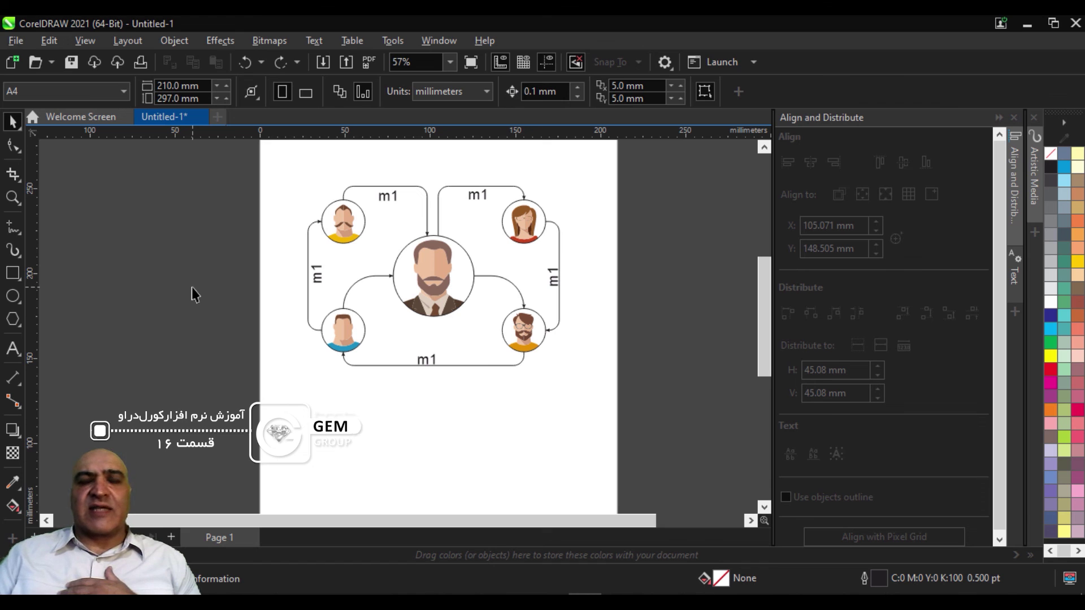
Step: Collapse the Align and Distribute docker and pan to recentre the diagram
click(999, 117)
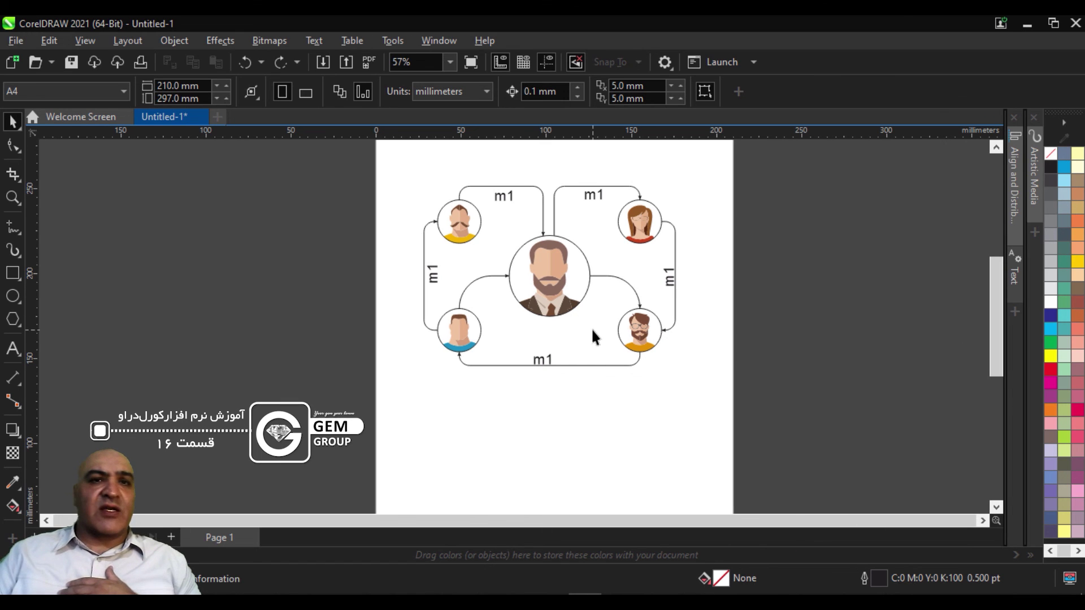
drag(538, 336, 503, 336)
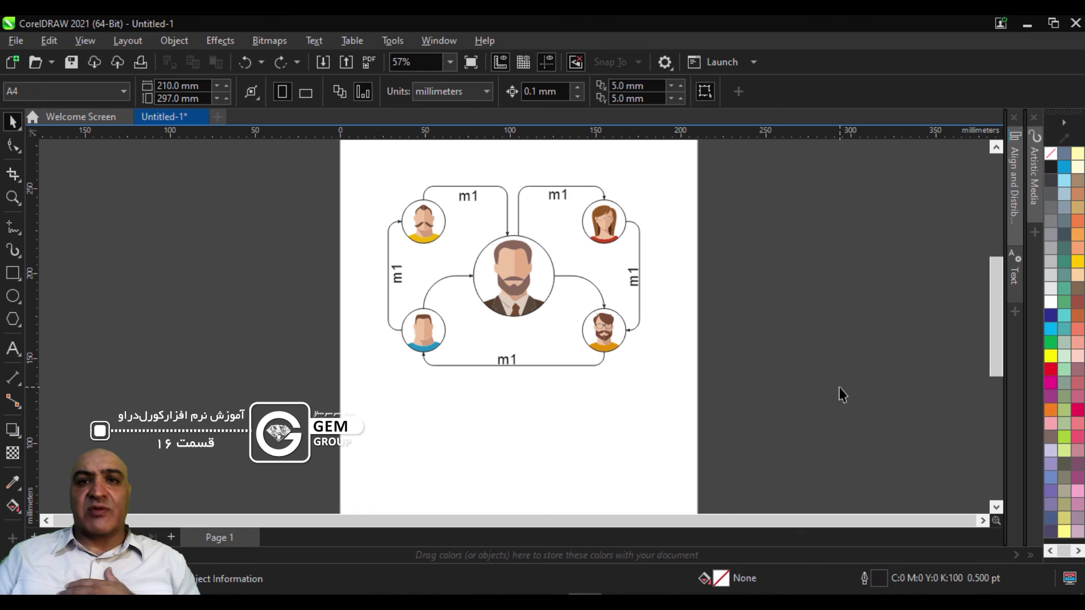